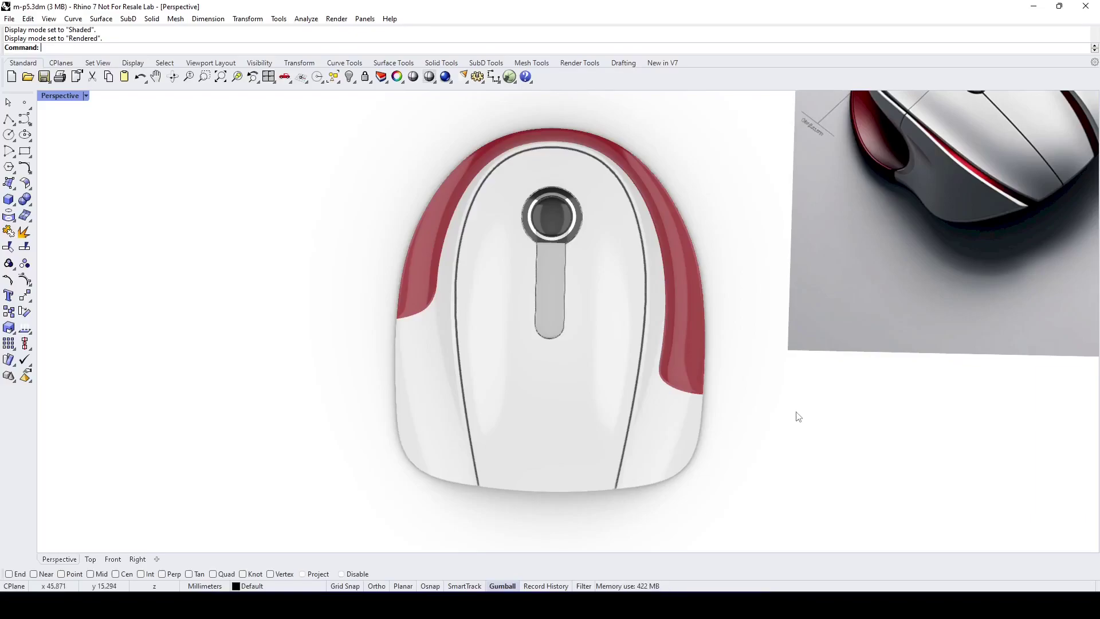
pyautogui.moveTo(792, 411); pyautogui.dragTo(507, 320, button='right')
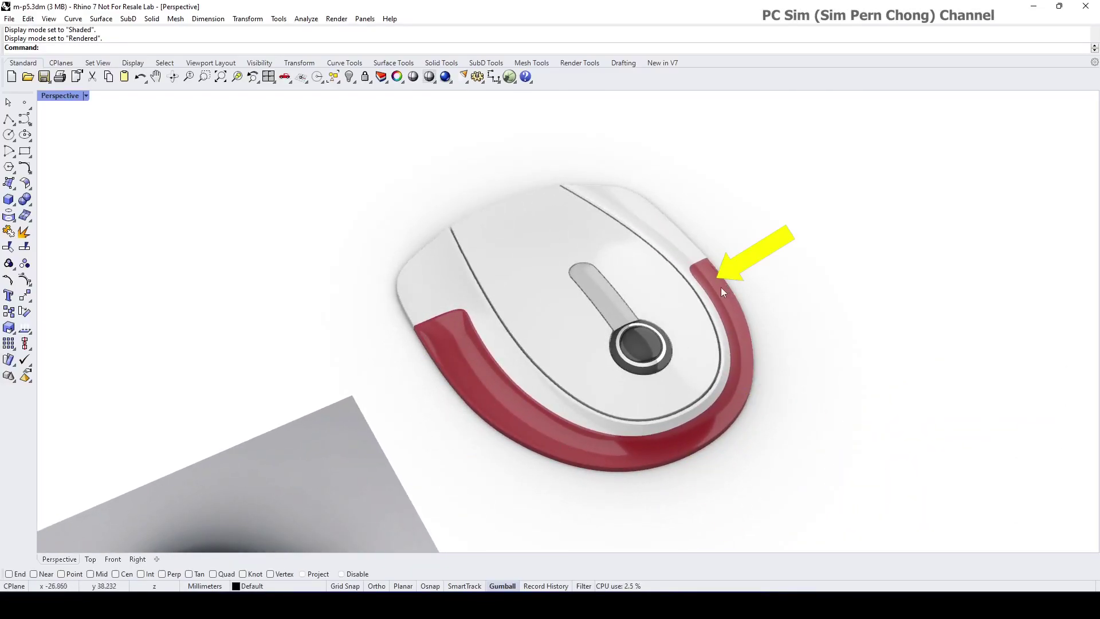
pyautogui.scroll(3, 755, 447)
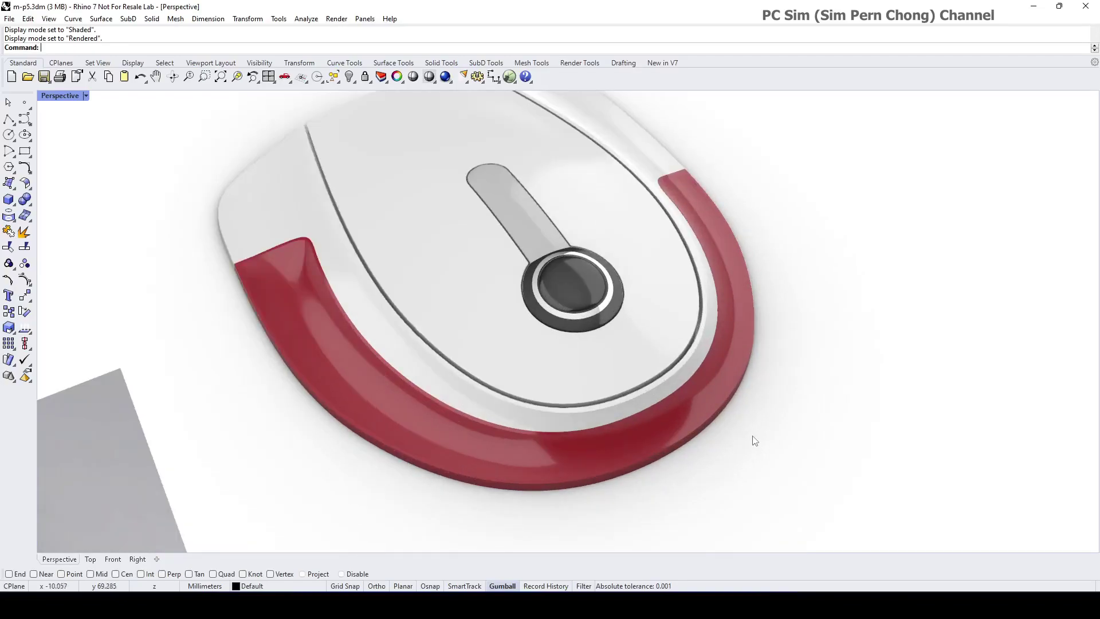
pyautogui.keyDown('shift'); pyautogui.moveTo(754, 431); pyautogui.dragTo(769, 457, button='right'); pyautogui.keyUp('shift')
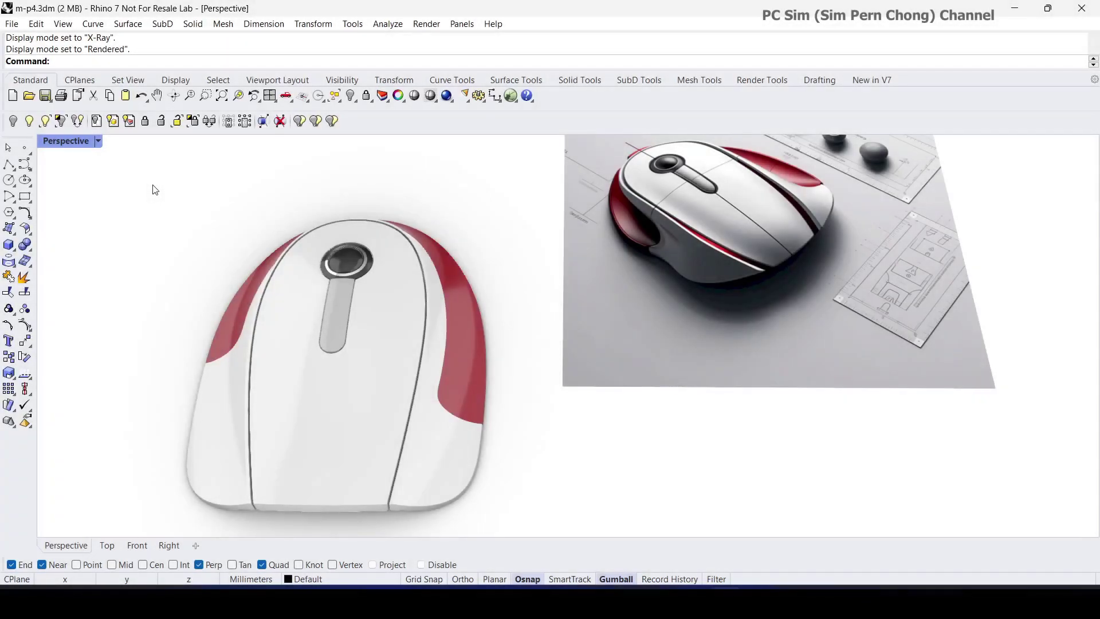
# Switch the perspective viewport of the mouse model to the Shaded display mode
pyautogui.click(80, 141)
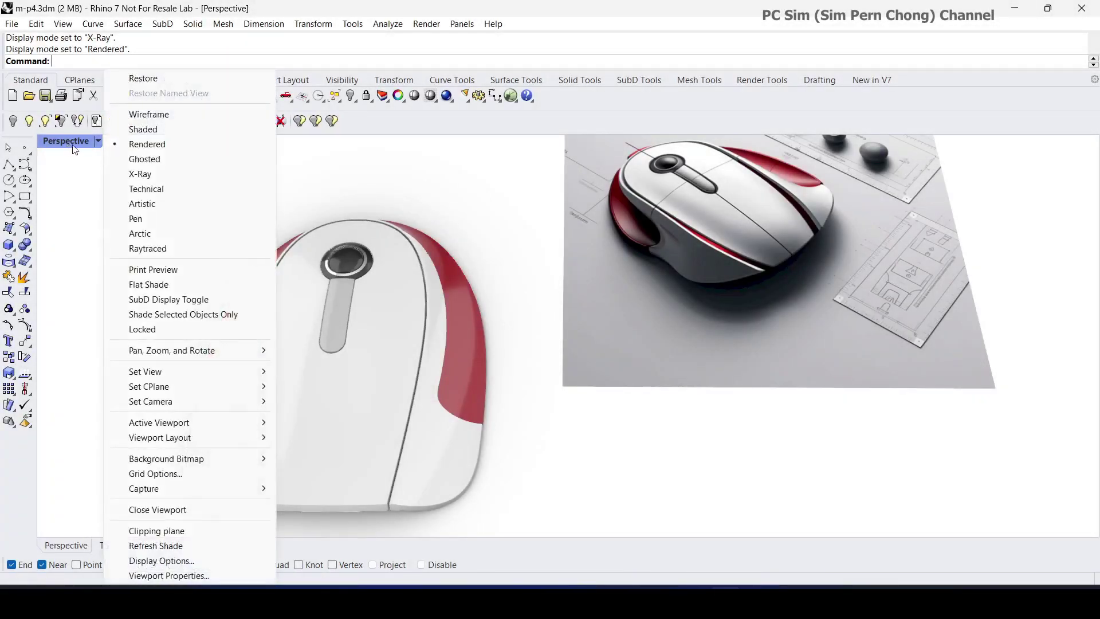
pyautogui.click(133, 129)
pyautogui.moveTo(408, 355); pyautogui.dragTo(428, 321, button='right')
pyautogui.scroll(3, 439, 311)
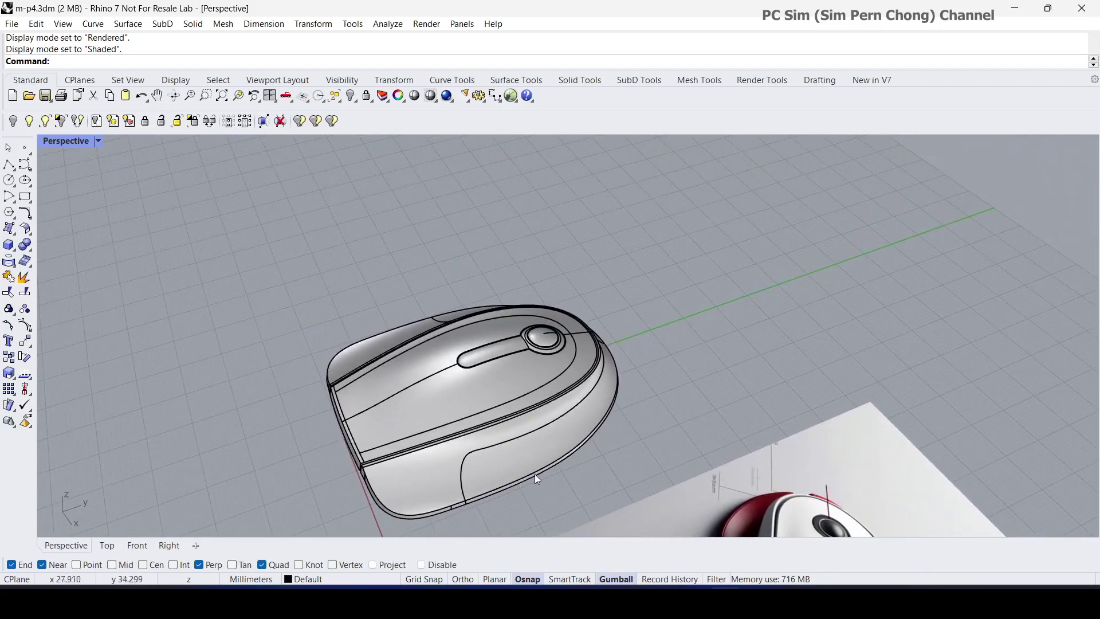
pyautogui.scroll(3, 534, 473)
pyautogui.keyDown('shift'); pyautogui.moveTo(535, 474); pyautogui.dragTo(546, 404, button='right'); pyautogui.keyUp('shift')
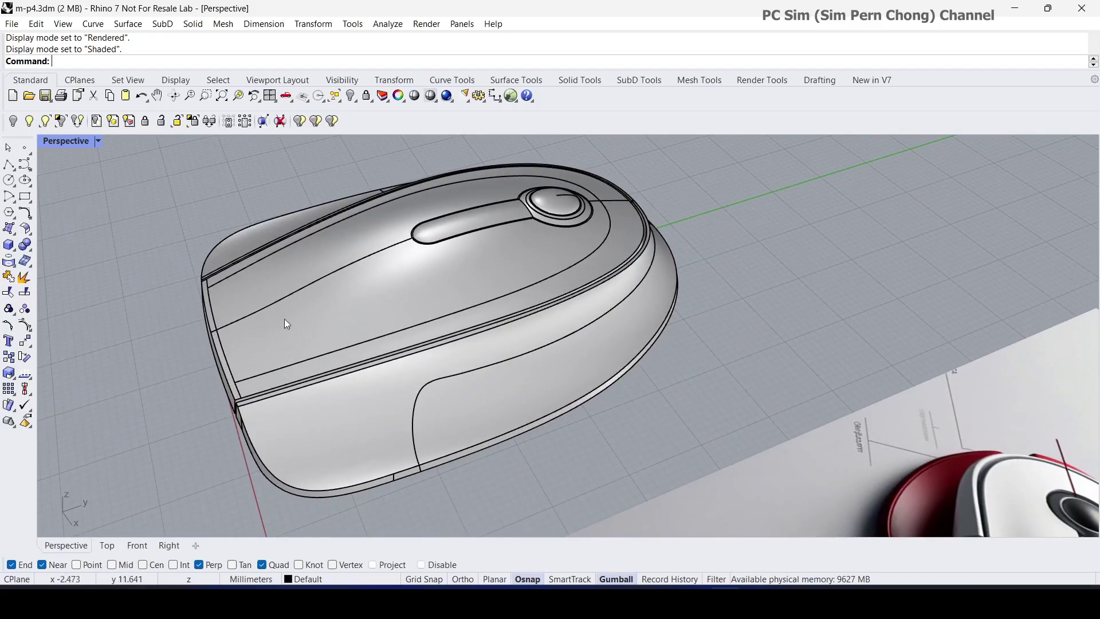
# Float the Curve Tools toolbar and offset the upper curved edge of the mouse's right side panel 0.4 mm inward on its surface
pyautogui.click(32, 226)
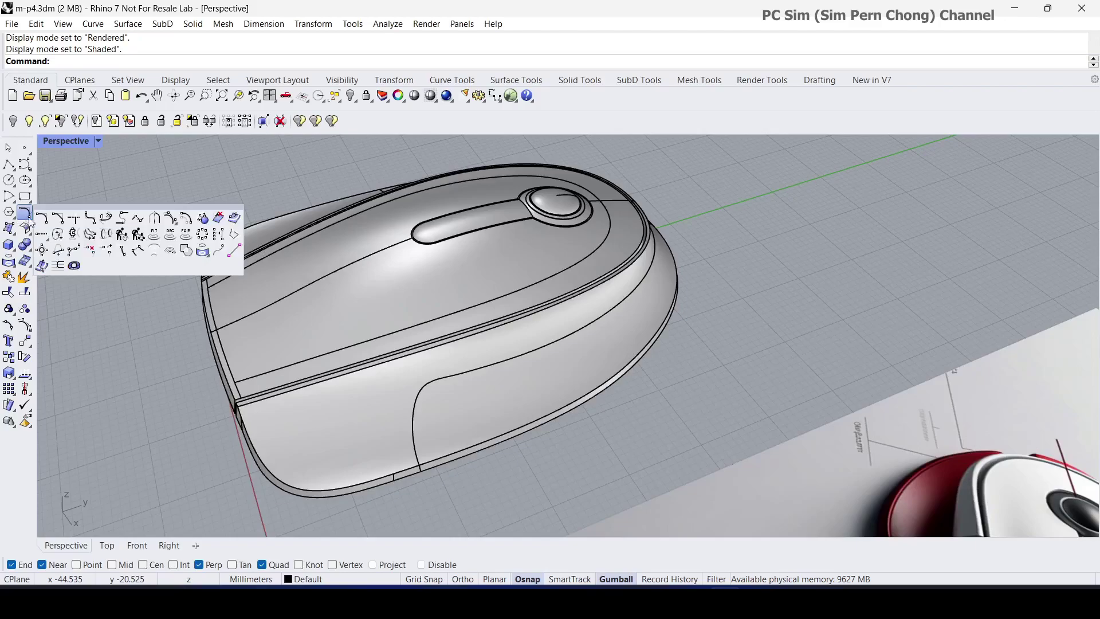
pyautogui.moveTo(73, 218); pyautogui.dragTo(106, 203)
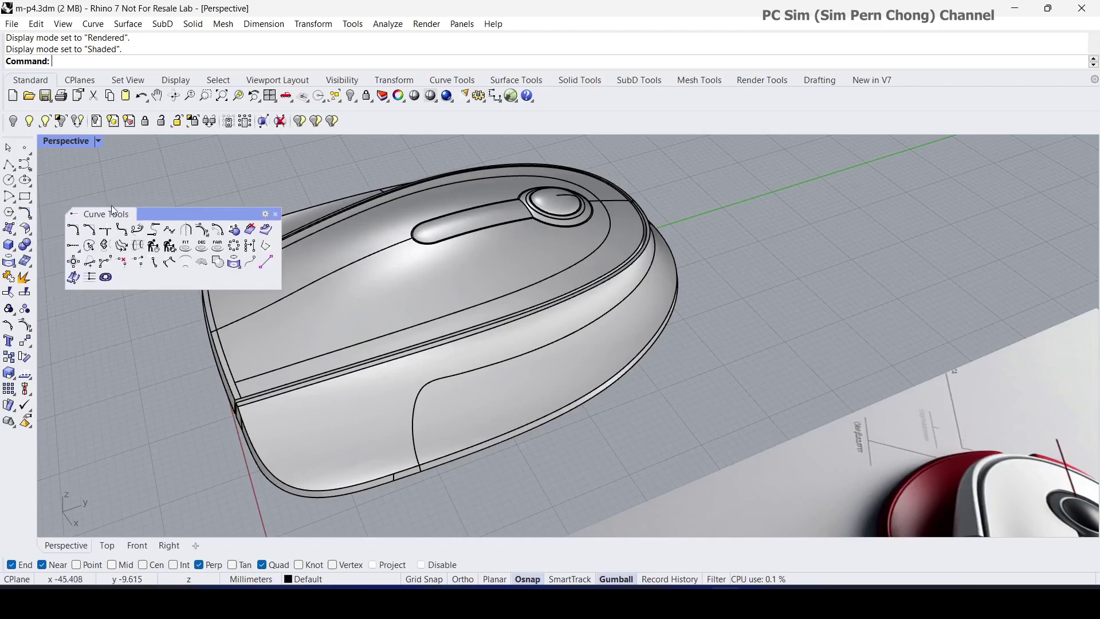
pyautogui.click(266, 231)
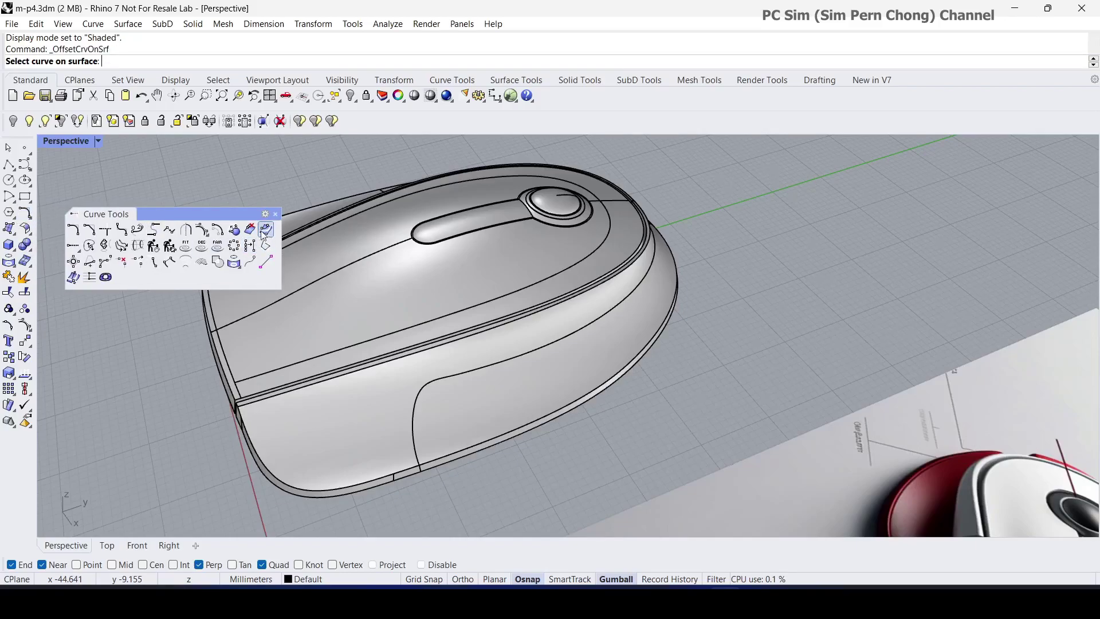
pyautogui.click(437, 382)
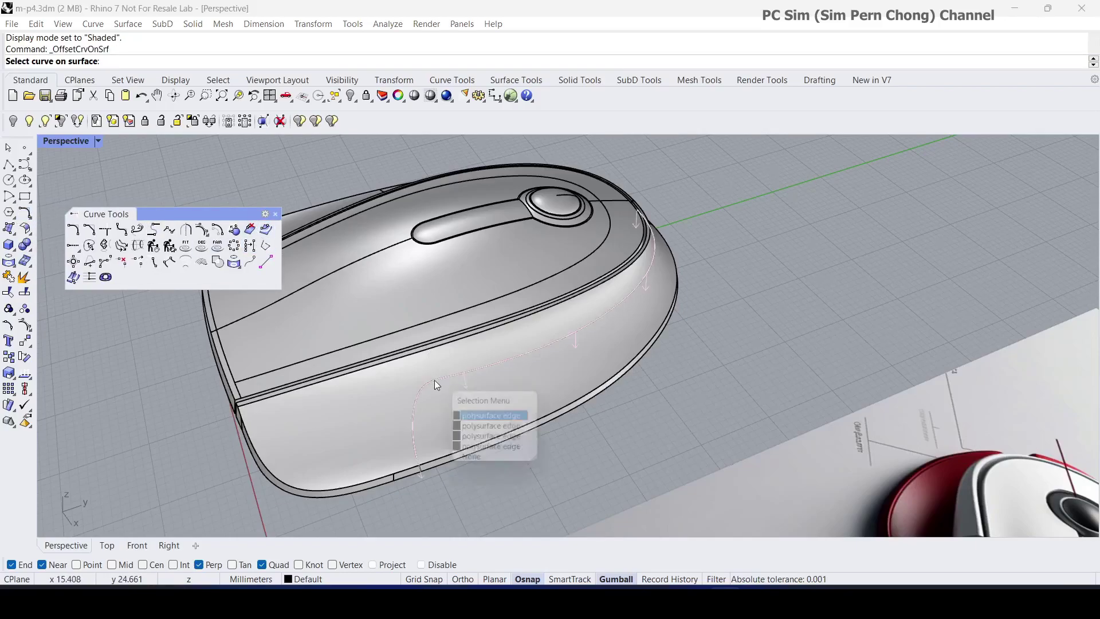
pyautogui.click(489, 440)
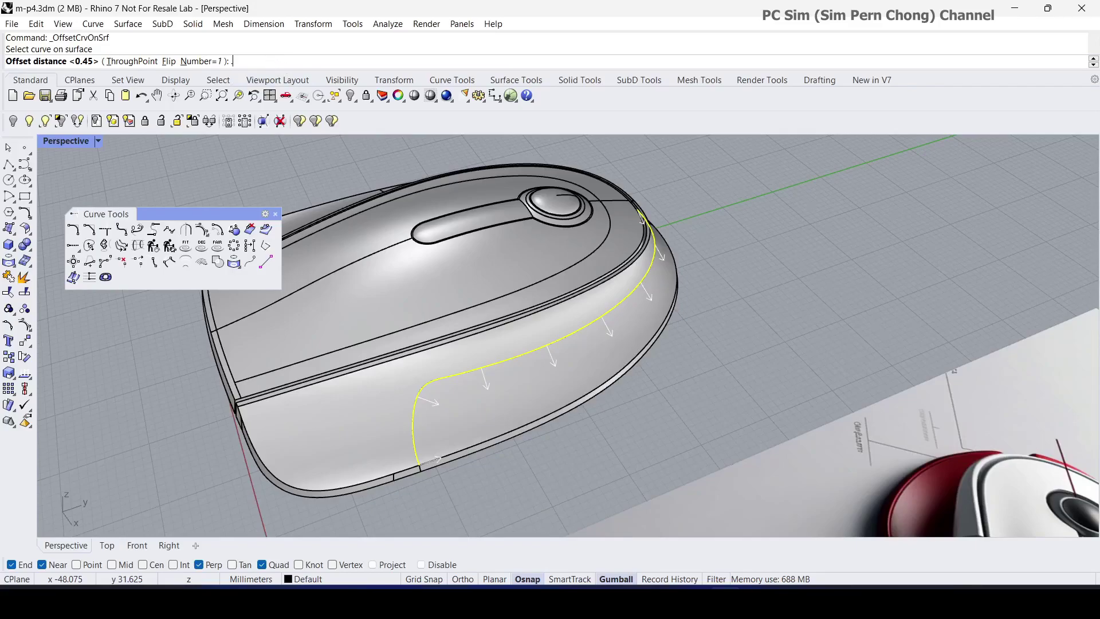
pyautogui.write('.4')
pyautogui.press('Return')
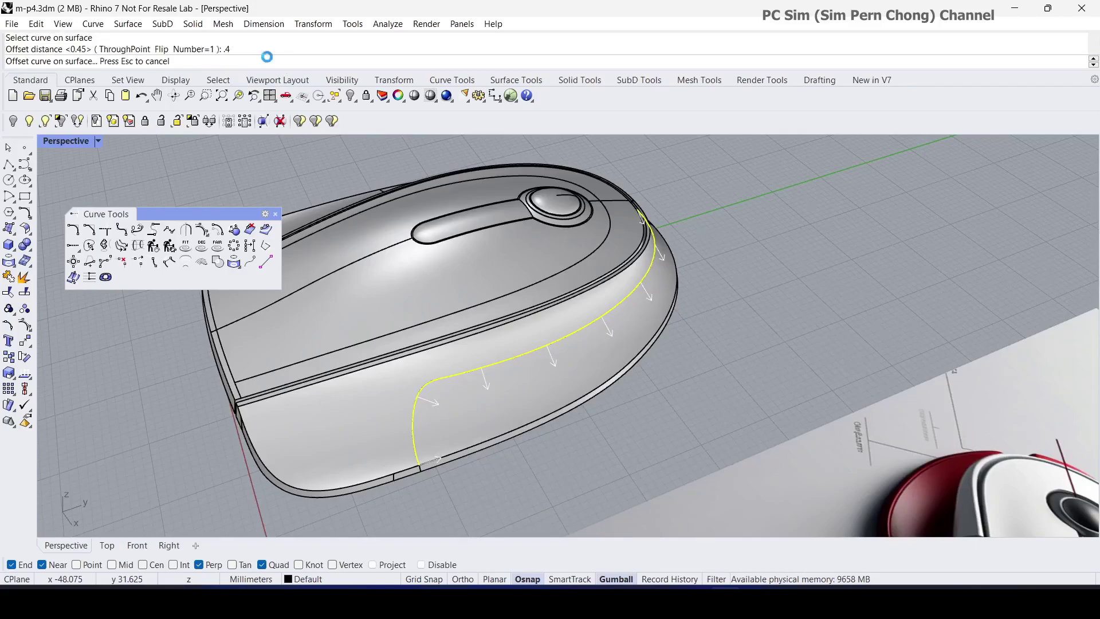
# Offset the lower edge of the right side panel 0.4 mm inward on its surface
pyautogui.press('Return')
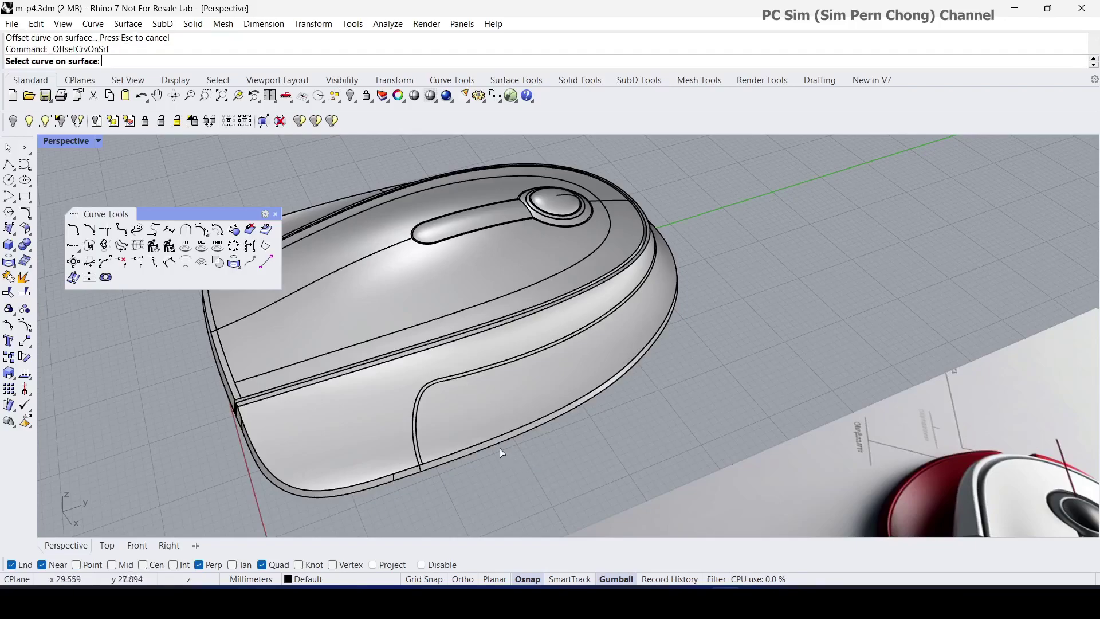
pyautogui.click(487, 443)
pyautogui.click(522, 477)
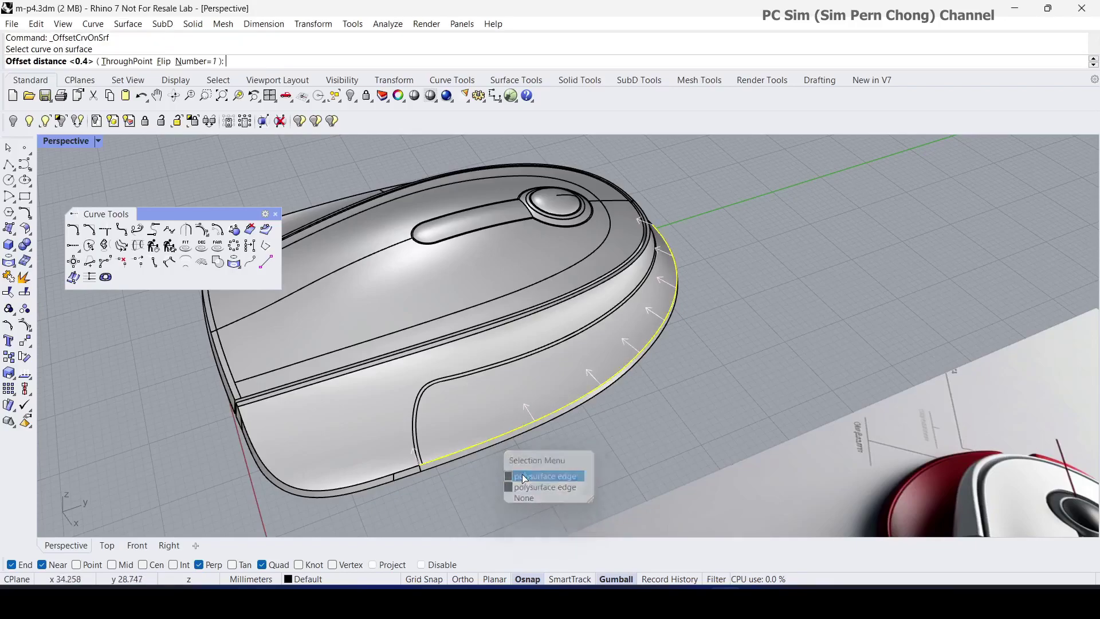
pyautogui.press('Return')
# Offset the upper curved edge of the left side panel on its surface by 0.4 mm, flipping the direction inward
pyautogui.scroll(-3, 523, 461)
pyautogui.moveTo(626, 424); pyautogui.dragTo(521, 439, button='right')
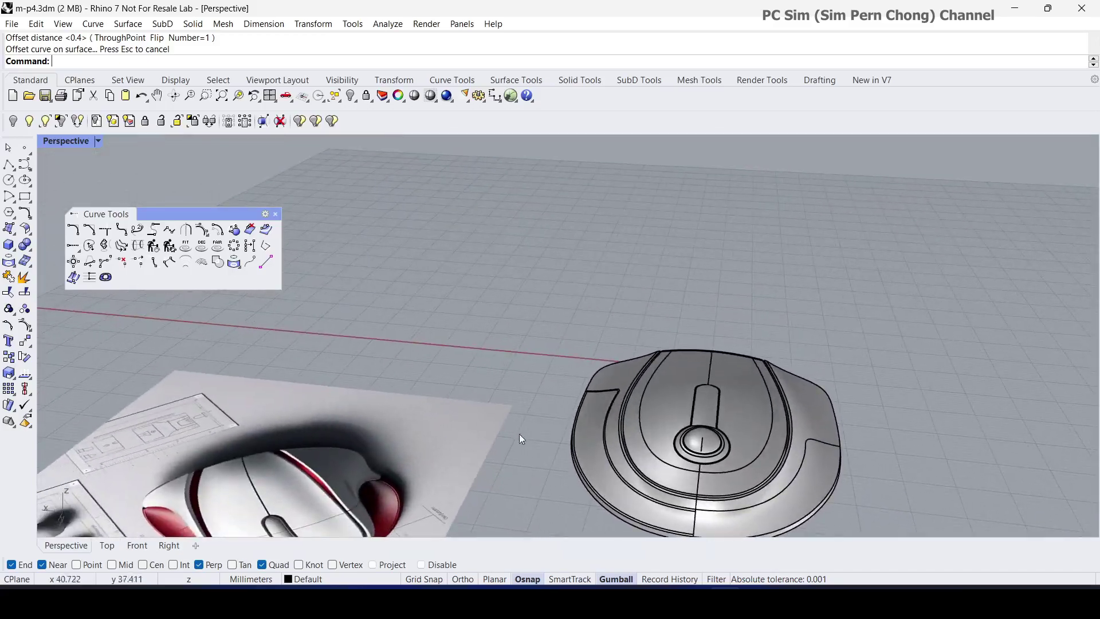
pyautogui.moveTo(673, 477)
pyautogui.mouseDown(button='right')
pyautogui.moveTo(609, 427)
pyautogui.moveTo(606, 465)
pyautogui.moveTo(669, 474)
pyautogui.mouseUp(button='right')
pyautogui.rightClick(669, 473)
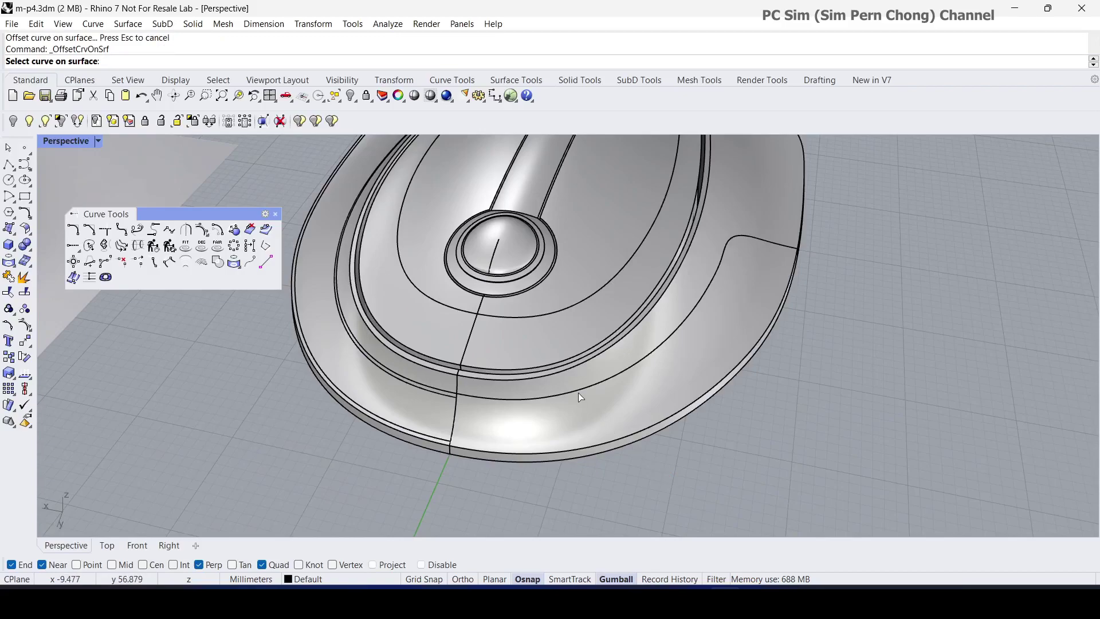
pyautogui.click(578, 393)
pyautogui.click(609, 425)
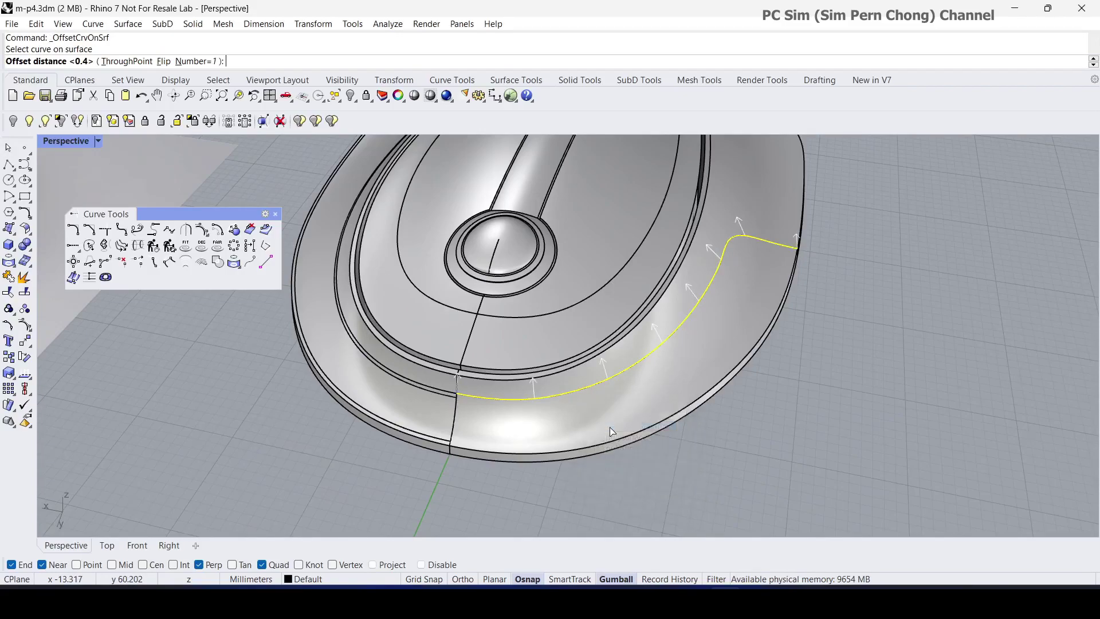
pyautogui.click(164, 61)
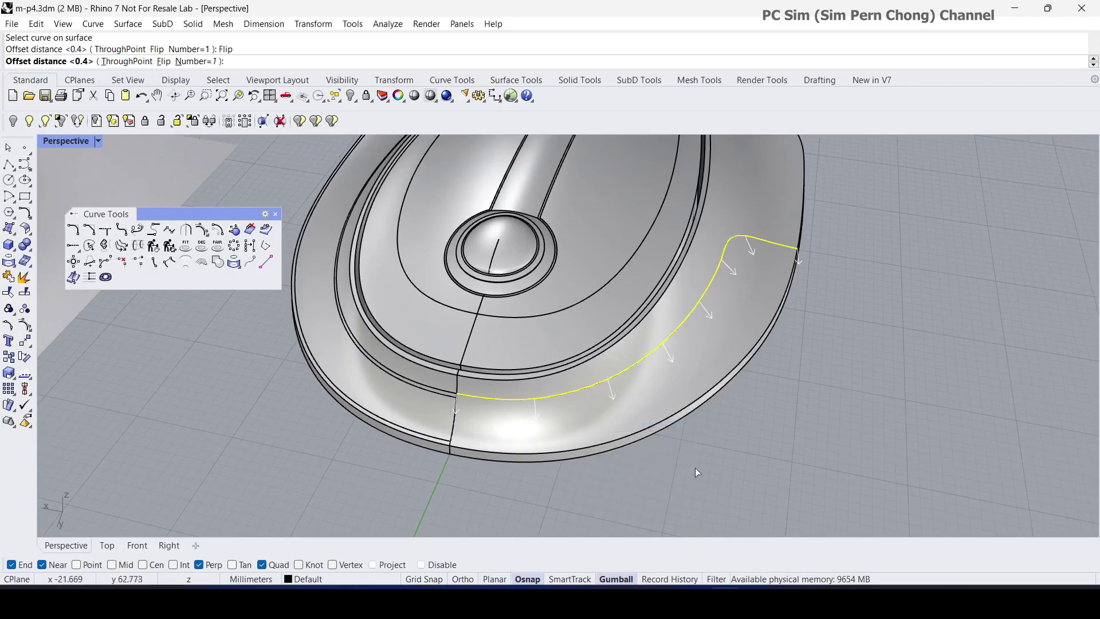
pyautogui.press('Return')
pyautogui.press('Return')
# Offset the lower edge of the left side panel on its surface by 0.4 mm, flipping the direction inward
pyautogui.click(633, 435)
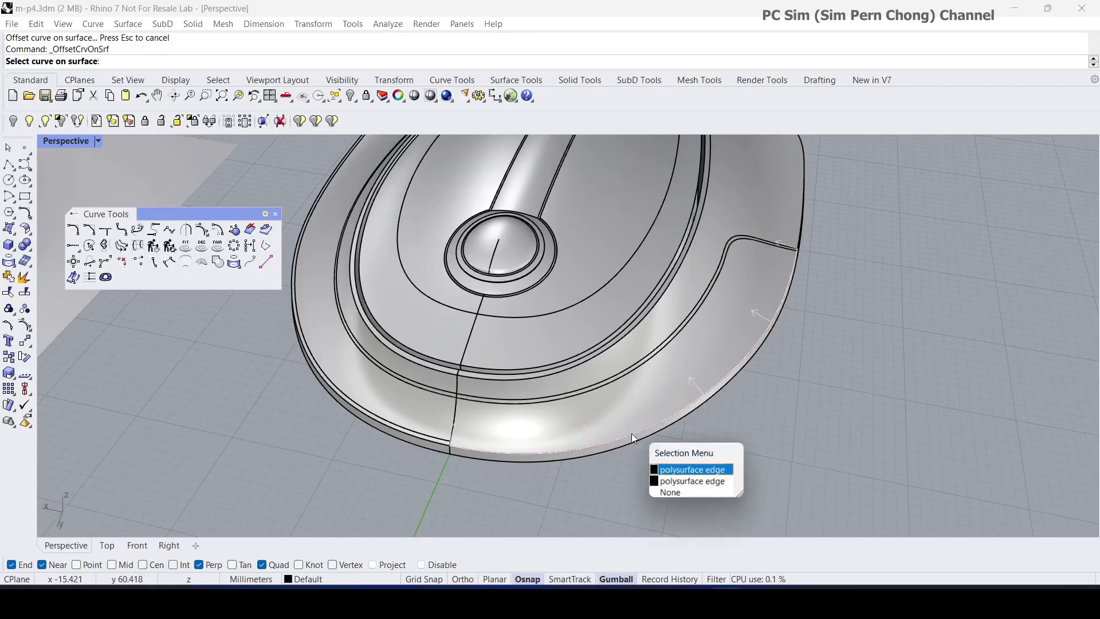
pyautogui.click(670, 471)
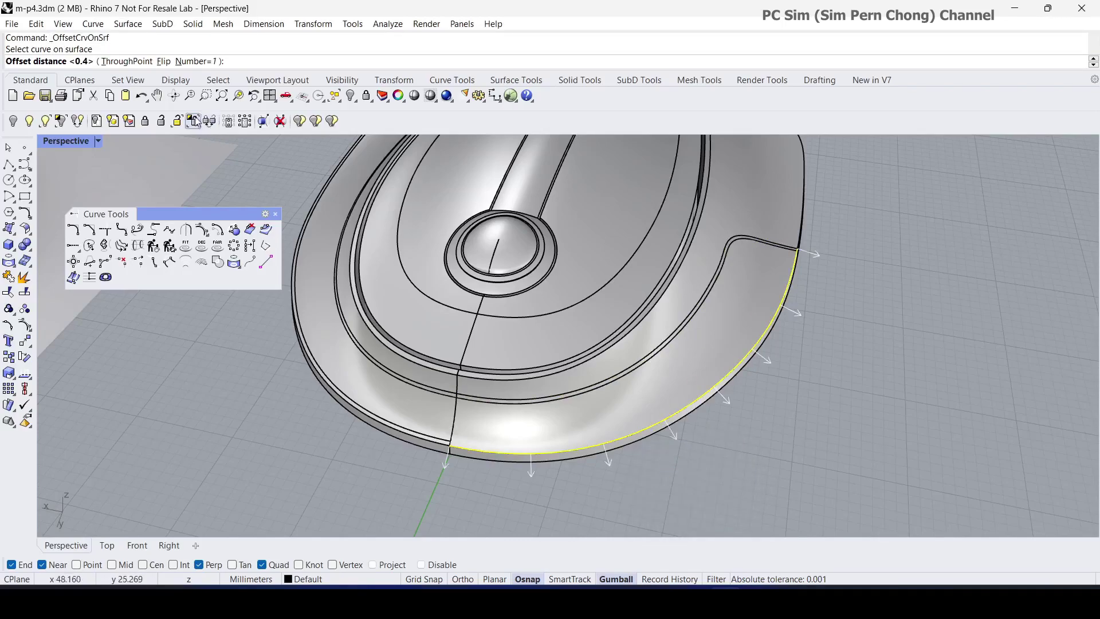
pyautogui.click(164, 62)
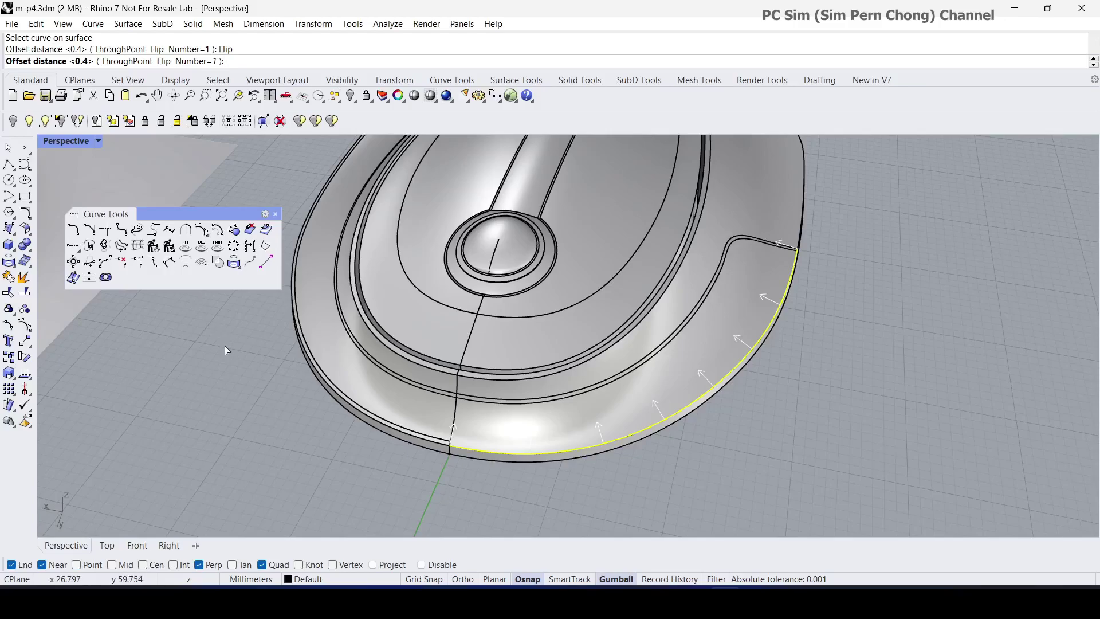
pyautogui.press('Return')
# Trim the two offset curves against each other at the rear corner of the left side panel, removing both overlapping ends
pyautogui.moveTo(806, 436)
pyautogui.mouseDown(button='right')
pyautogui.moveTo(773, 442)
pyautogui.moveTo(792, 442)
pyautogui.mouseUp(button='right')
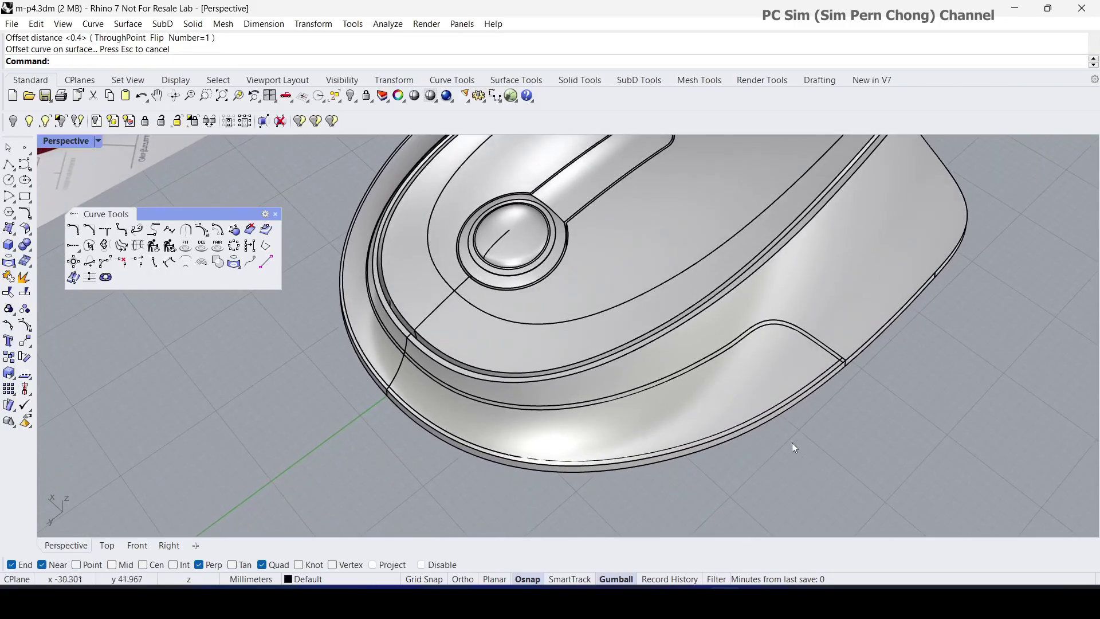
pyautogui.scroll(10, 845, 422)
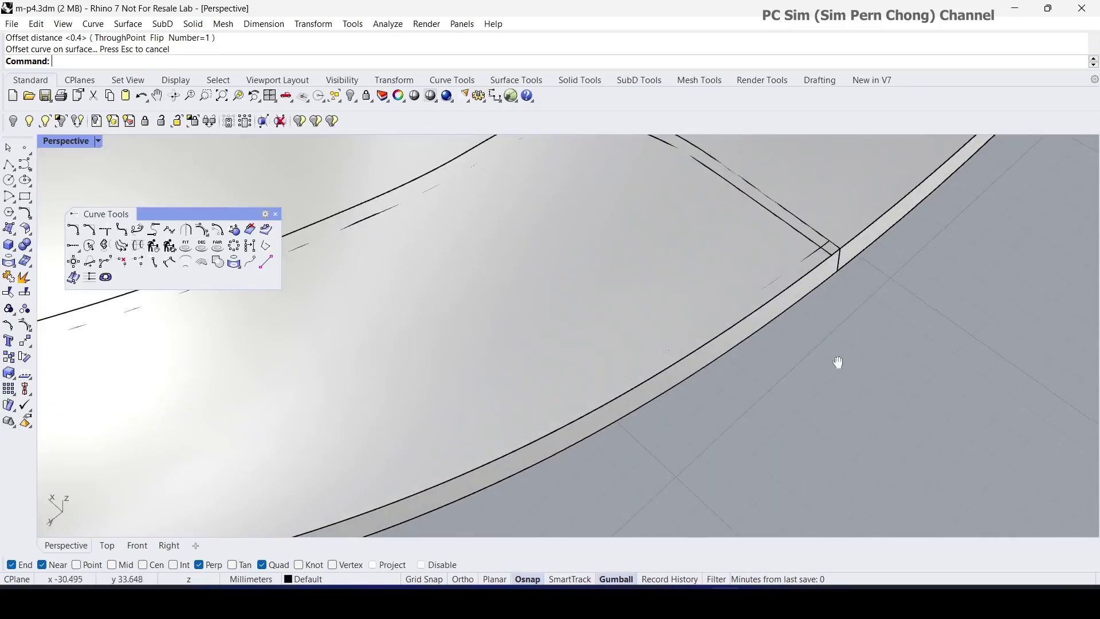
pyautogui.keyDown('shift'); pyautogui.moveTo(837, 364); pyautogui.dragTo(685, 466, button='right'); pyautogui.keyUp('shift')
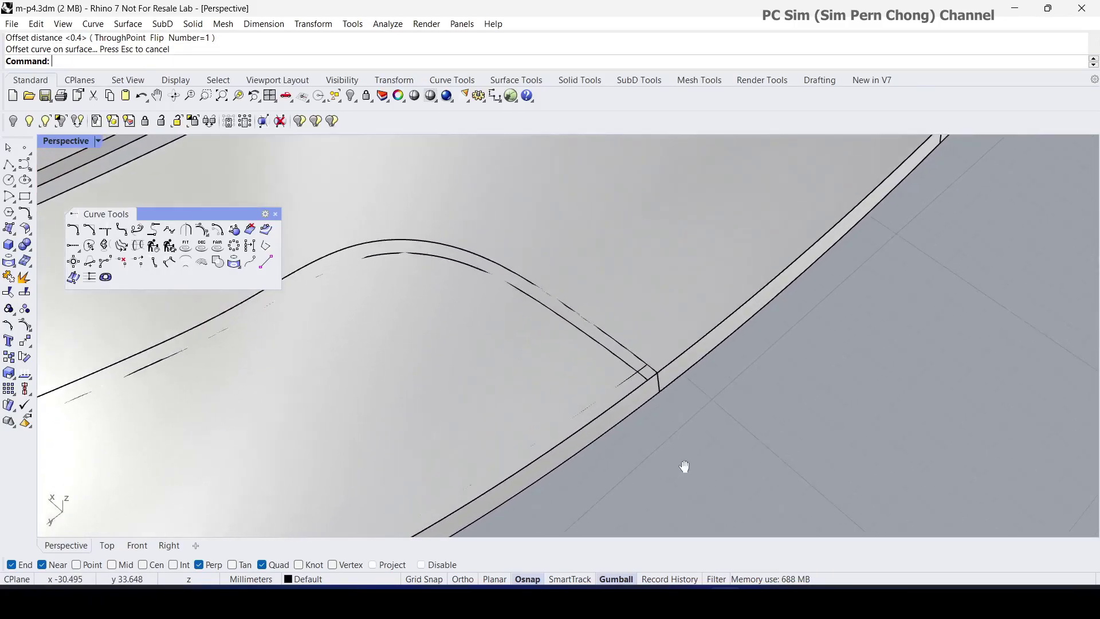
pyautogui.scroll(8, 678, 414)
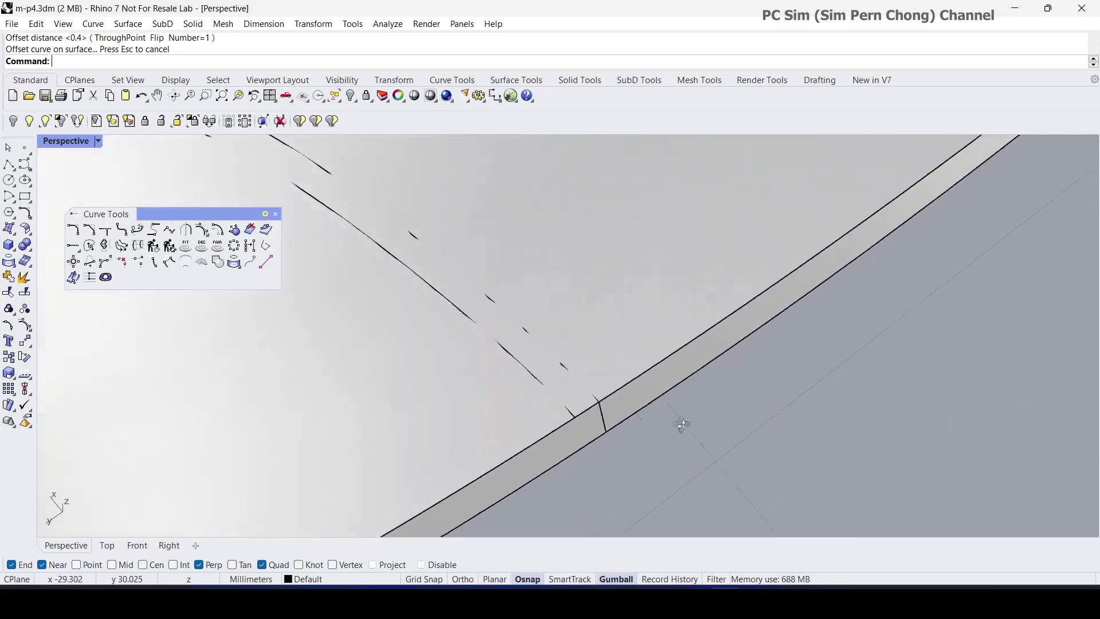
pyautogui.moveTo(682, 425); pyautogui.dragTo(734, 382, button='right')
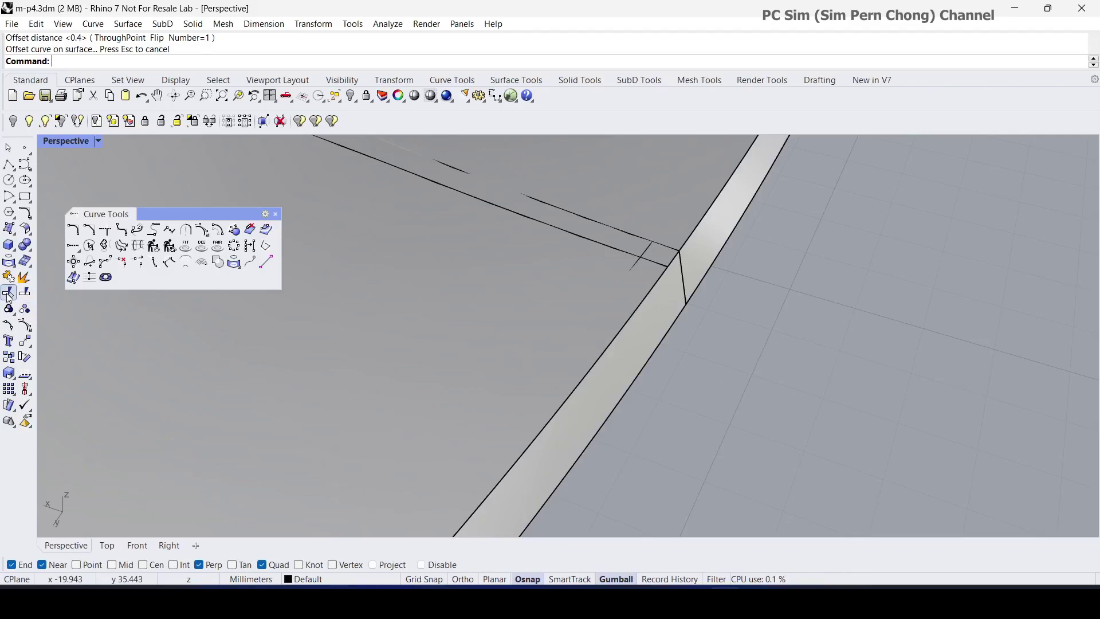
pyautogui.click(25, 292)
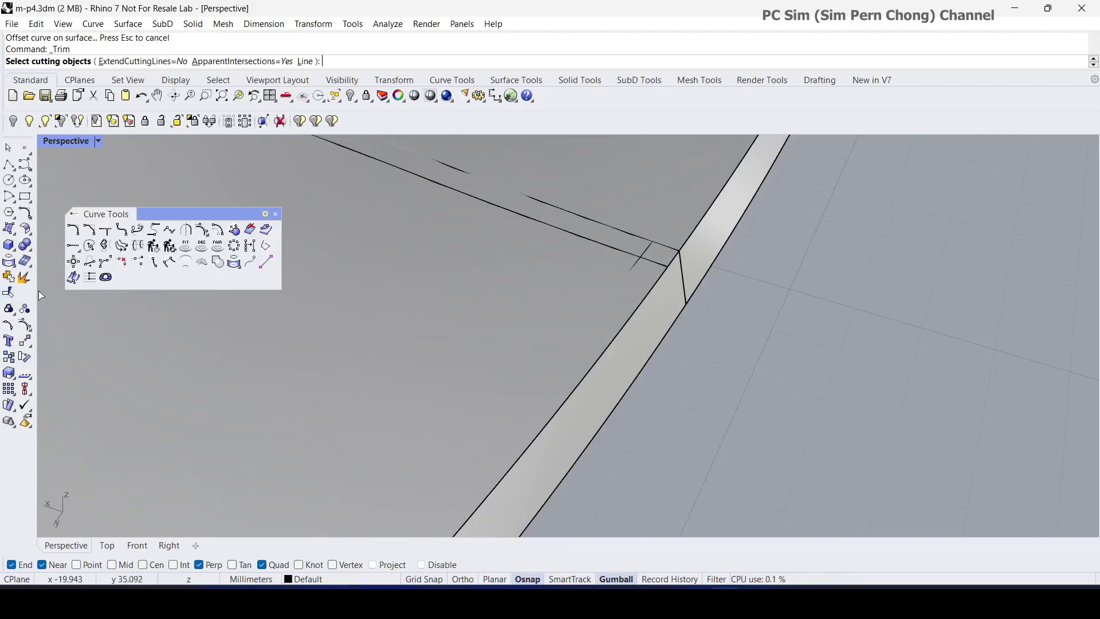
pyautogui.click(626, 257)
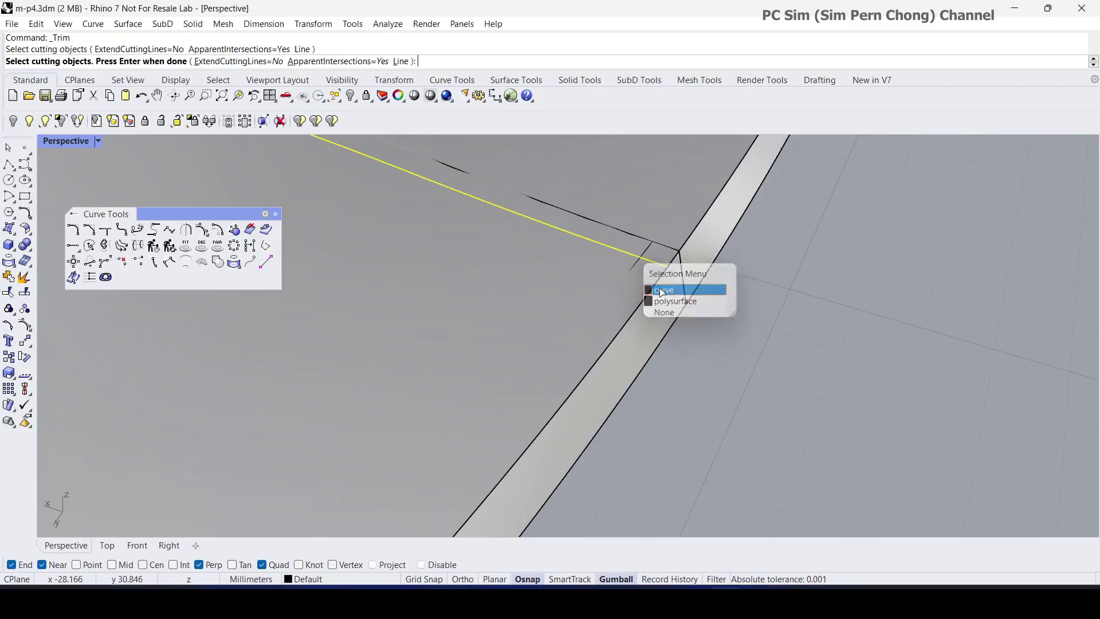
pyautogui.click(663, 293)
pyautogui.click(638, 263)
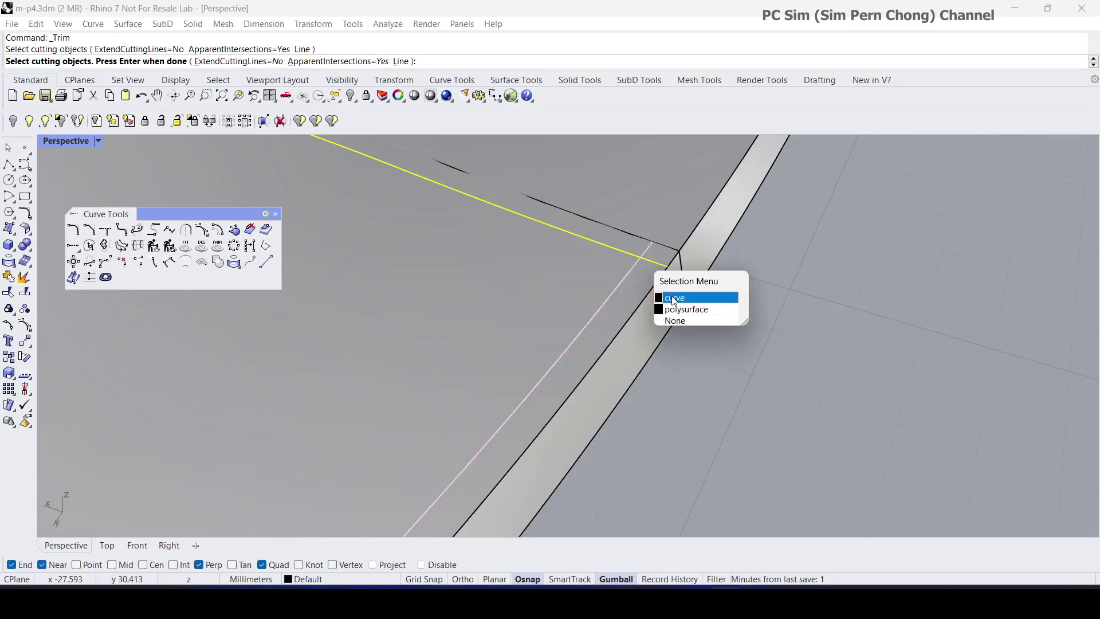
pyautogui.click(674, 301)
pyautogui.press('Return')
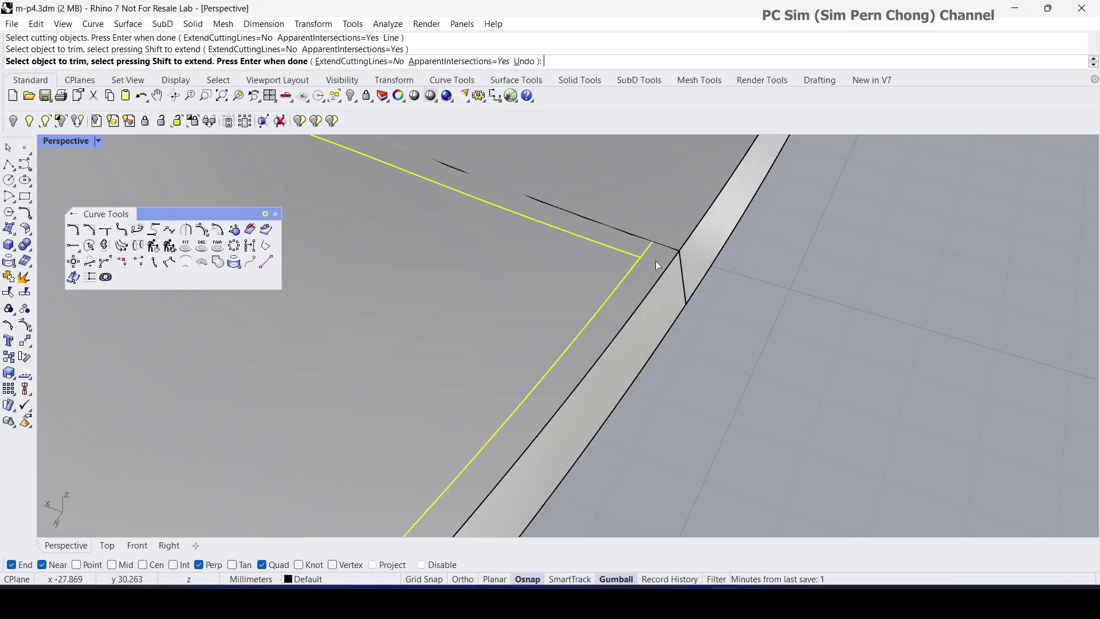
pyautogui.click(658, 264)
pyautogui.click(690, 284)
pyautogui.scroll(-1, 715, 320)
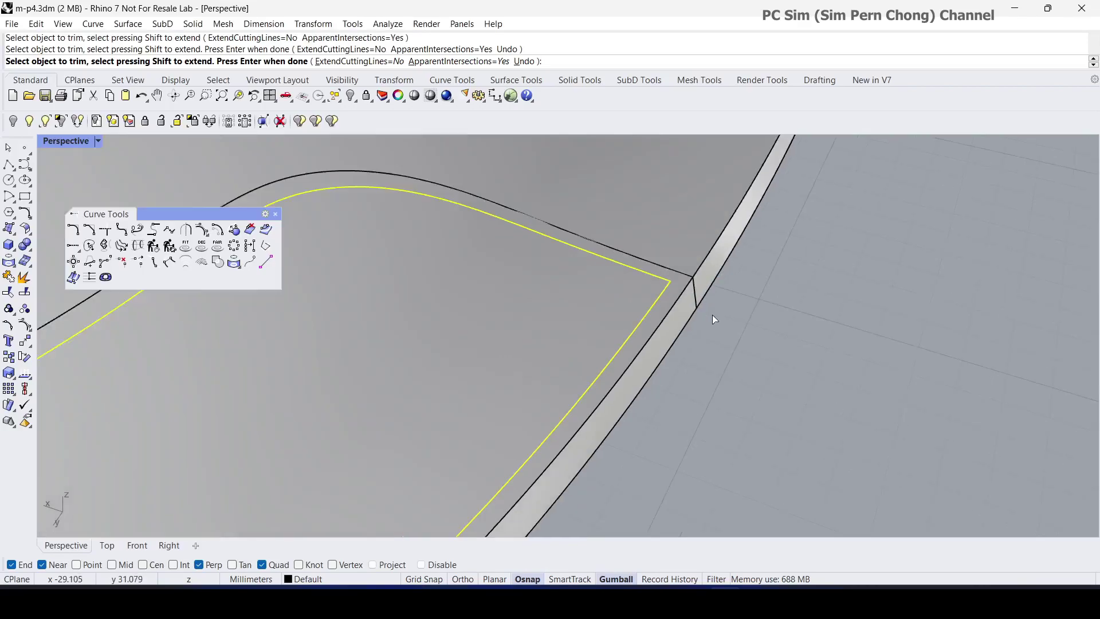
pyautogui.scroll(-9, 713, 315)
pyautogui.press('Return')
# Trim the two offset curves against each other at the corner of the right side panel, removing both overlapping ends
pyautogui.moveTo(708, 361)
pyautogui.mouseDown(button='right')
pyautogui.moveTo(685, 370)
pyautogui.moveTo(727, 366)
pyautogui.mouseUp(button='right')
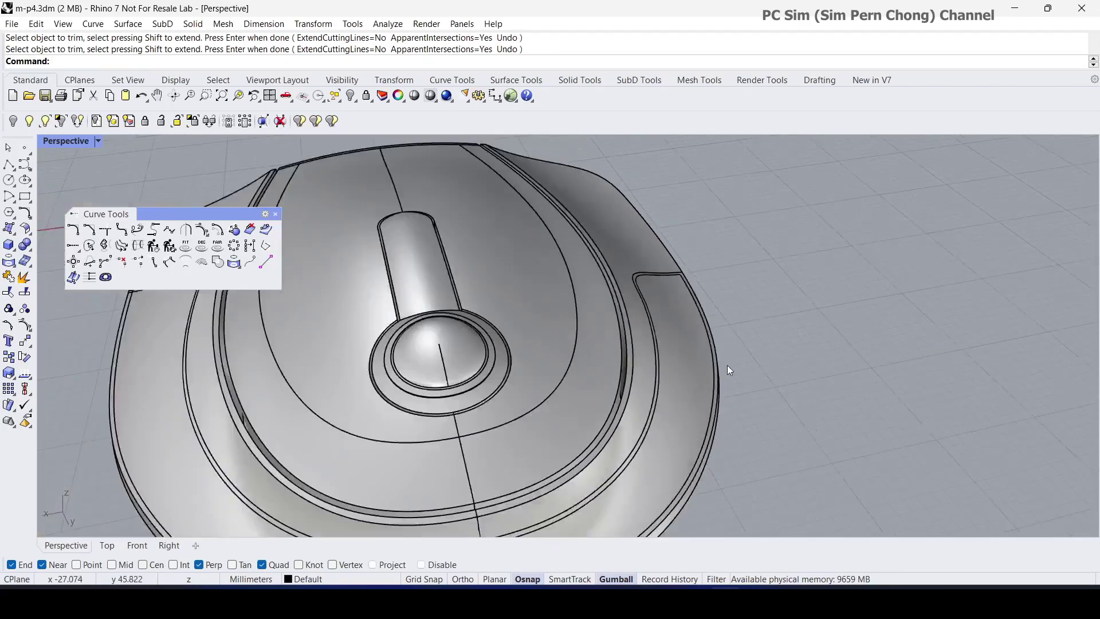
pyautogui.scroll(-3, 727, 365)
pyautogui.moveTo(605, 415); pyautogui.dragTo(582, 373, button='right')
pyautogui.scroll(10, 429, 360)
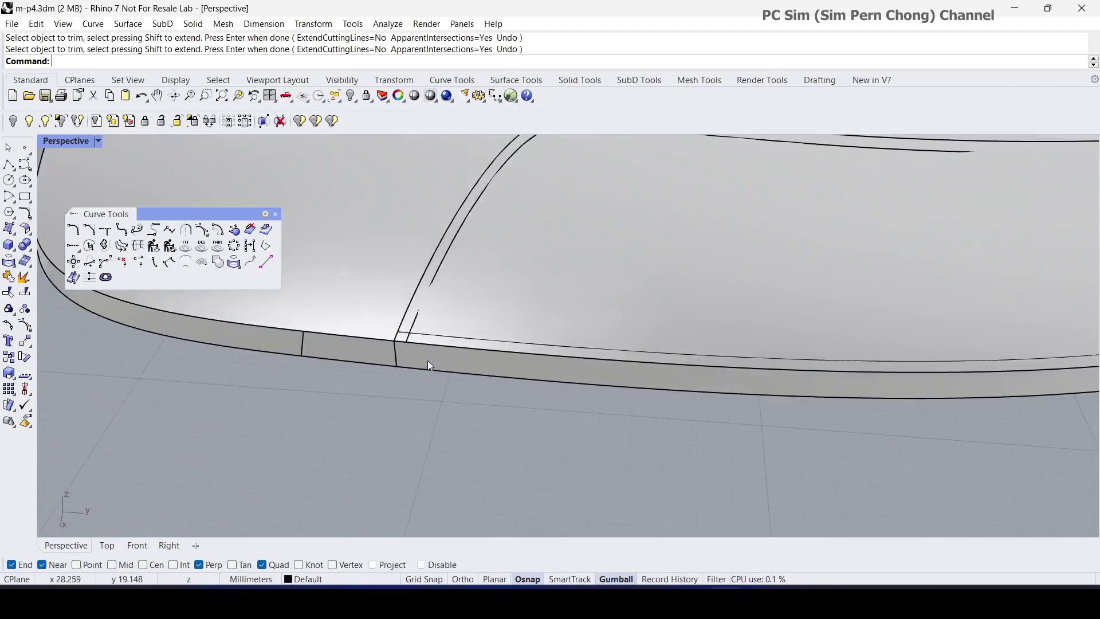
pyautogui.moveTo(431, 365); pyautogui.dragTo(493, 408, button='right')
pyautogui.scroll(3, 493, 408)
pyautogui.press('Return')
pyautogui.click(574, 373)
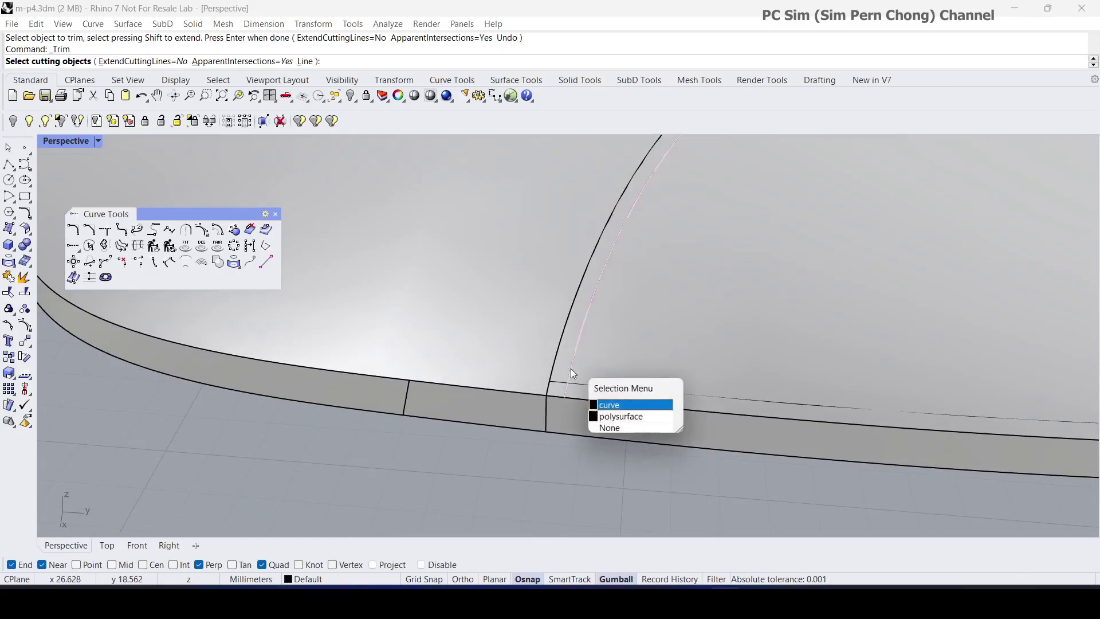
pyautogui.click(603, 405)
pyautogui.click(584, 387)
pyautogui.click(616, 420)
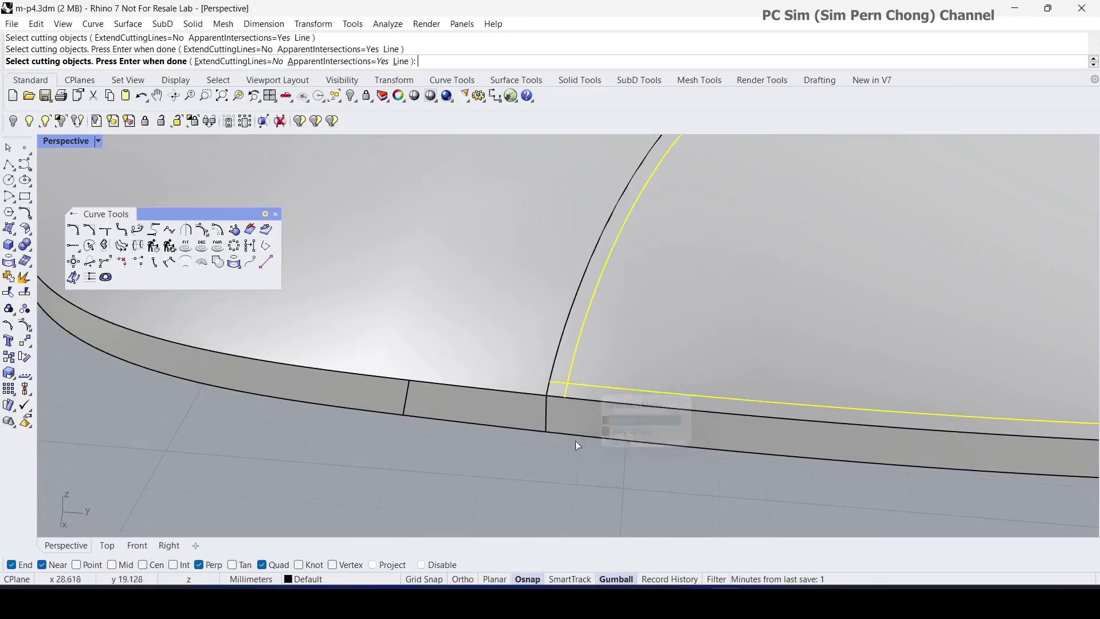
pyautogui.press('Return')
pyautogui.click(564, 394)
pyautogui.click(556, 384)
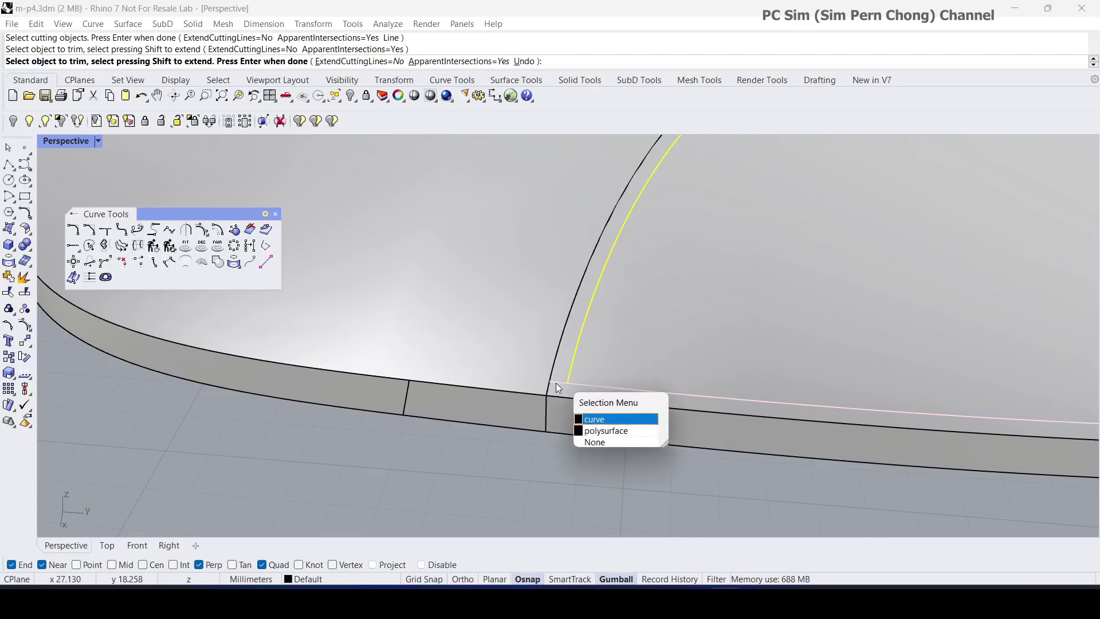
pyautogui.click(593, 420)
pyautogui.scroll(-5, 503, 446)
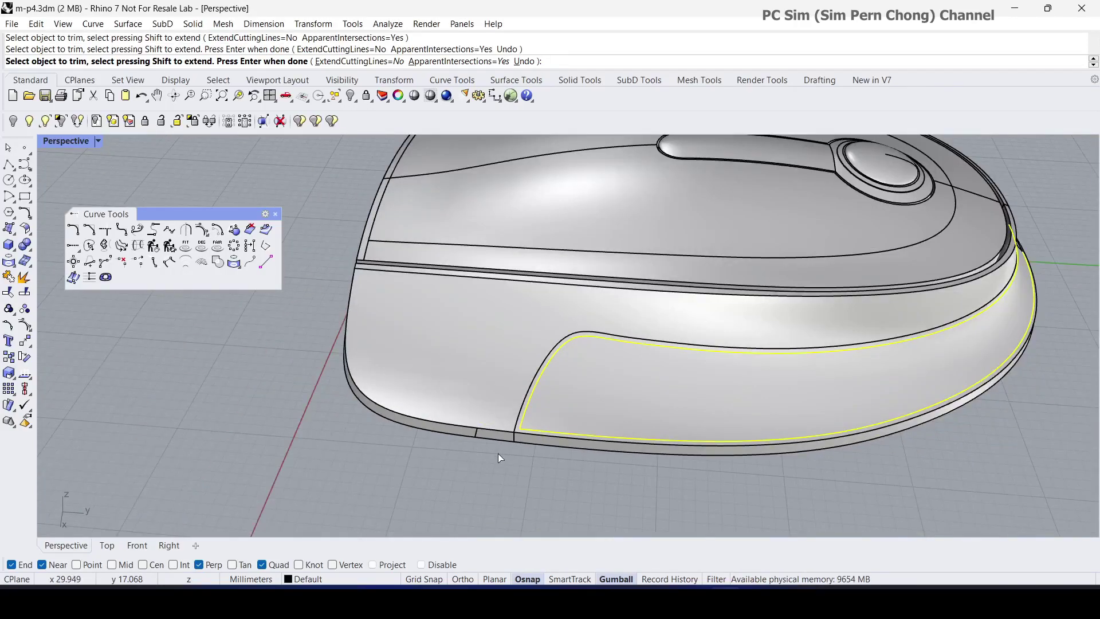
pyautogui.press('Return')
# Isolate the wraparound side panel solid together with its four offset curves, hiding the rest of the mouse
pyautogui.moveTo(517, 459); pyautogui.dragTo(595, 457, button='right')
pyautogui.scroll(-5, 596, 459)
pyautogui.keyDown('shift'); pyautogui.moveTo(723, 461); pyautogui.dragTo(508, 462, button='right'); pyautogui.keyUp('shift')
pyautogui.click(528, 366)
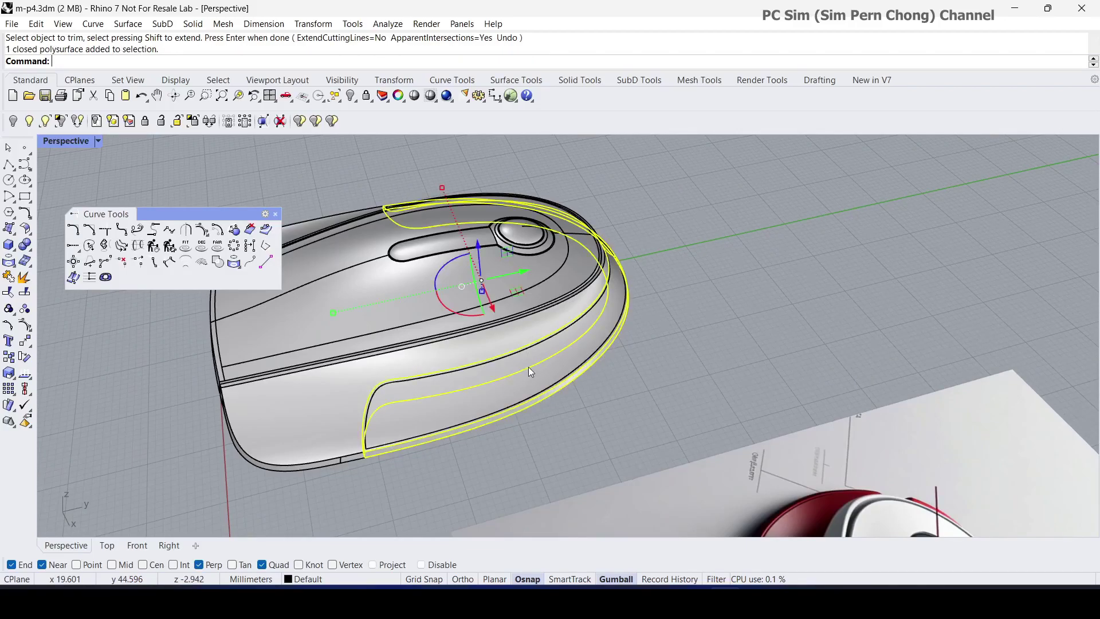
pyautogui.scroll(5, 524, 366)
pyautogui.keyDown('shift'); pyautogui.click(499, 330); pyautogui.keyUp('shift')
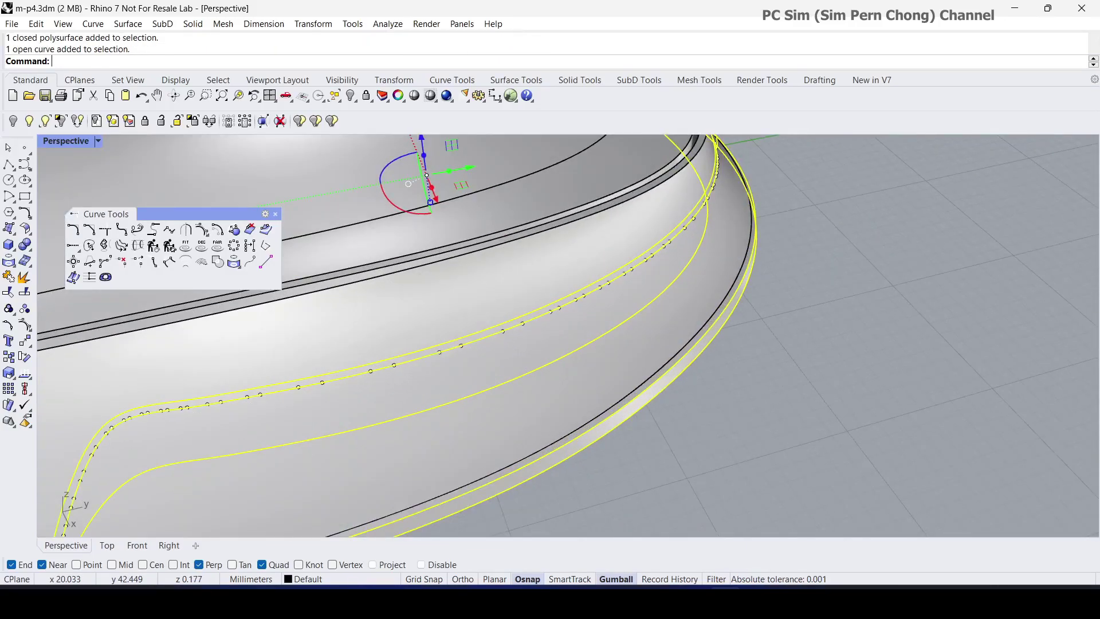
pyautogui.keyDown('shift'); pyautogui.click(544, 447); pyautogui.keyUp('shift')
pyautogui.scroll(-5, 601, 448)
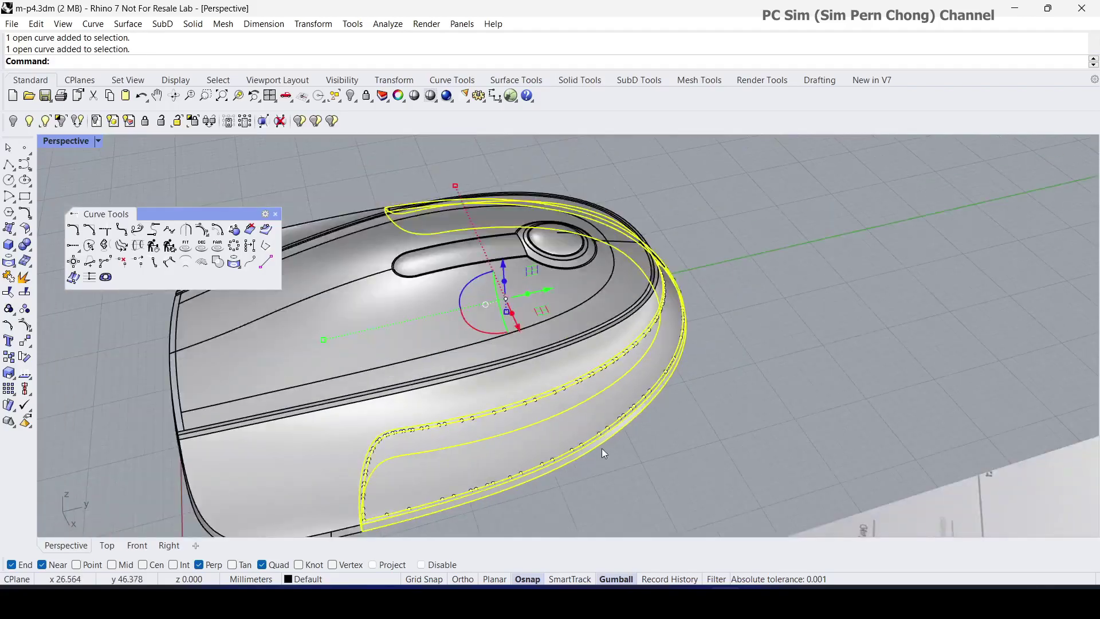
pyautogui.scroll(8, 583, 419)
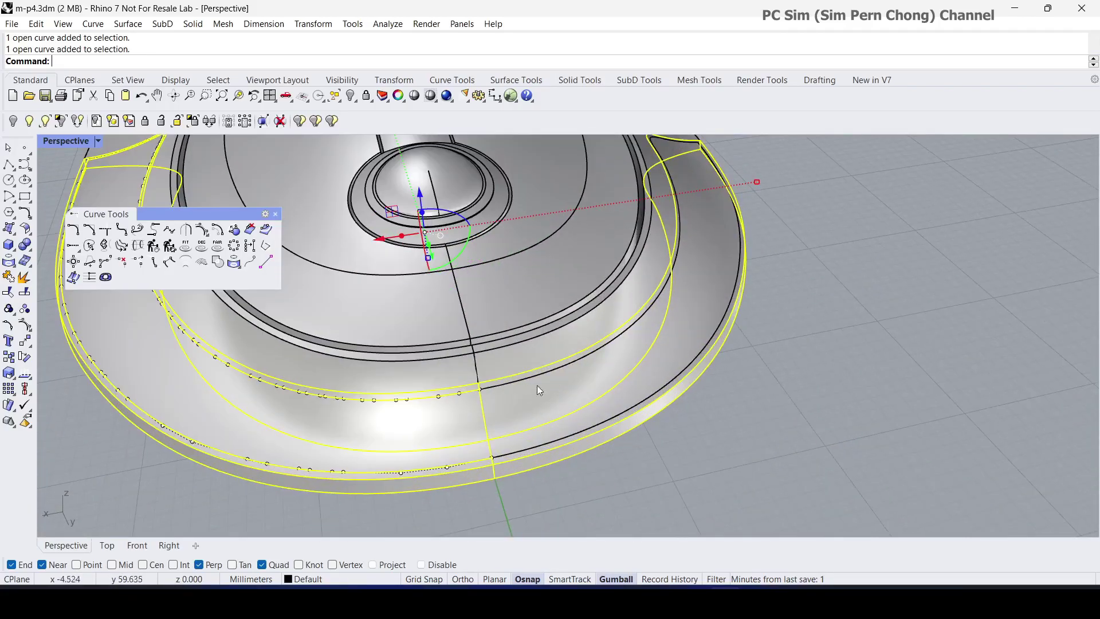
pyautogui.keyDown('shift'); pyautogui.click(526, 381); pyautogui.keyUp('shift')
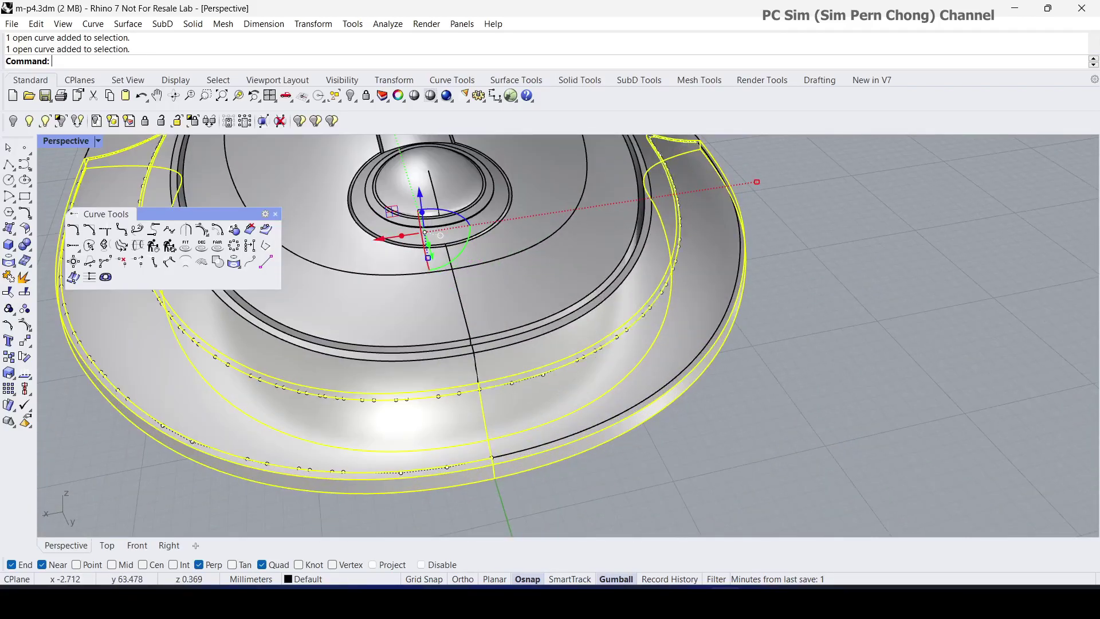
pyautogui.keyDown('shift'); pyautogui.click(551, 444); pyautogui.keyUp('shift')
pyautogui.scroll(-8, 648, 481)
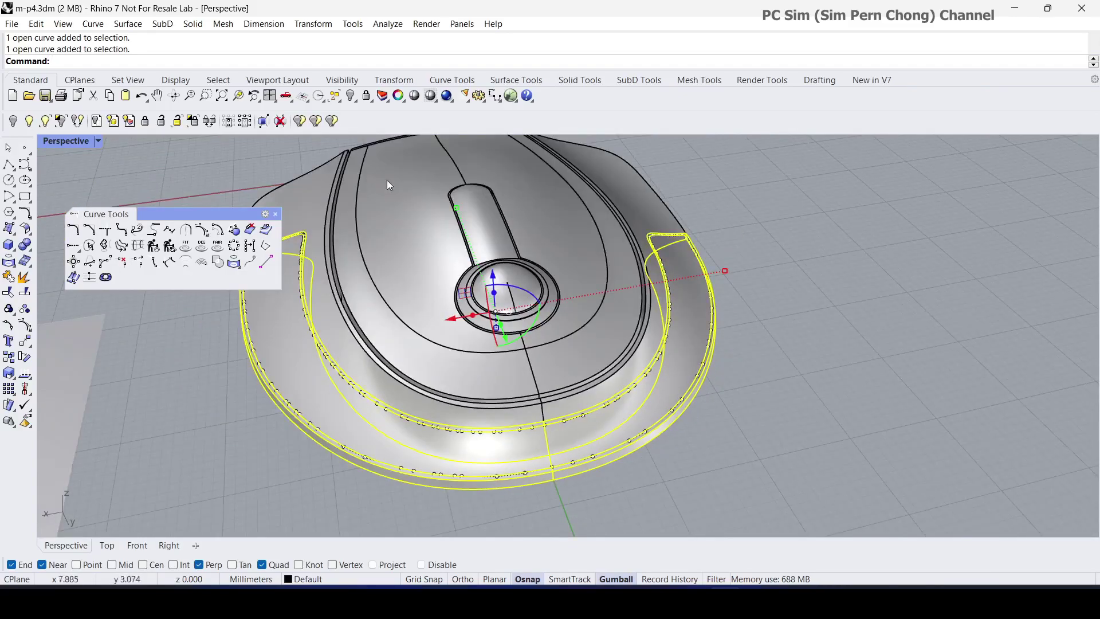
pyautogui.click(351, 97)
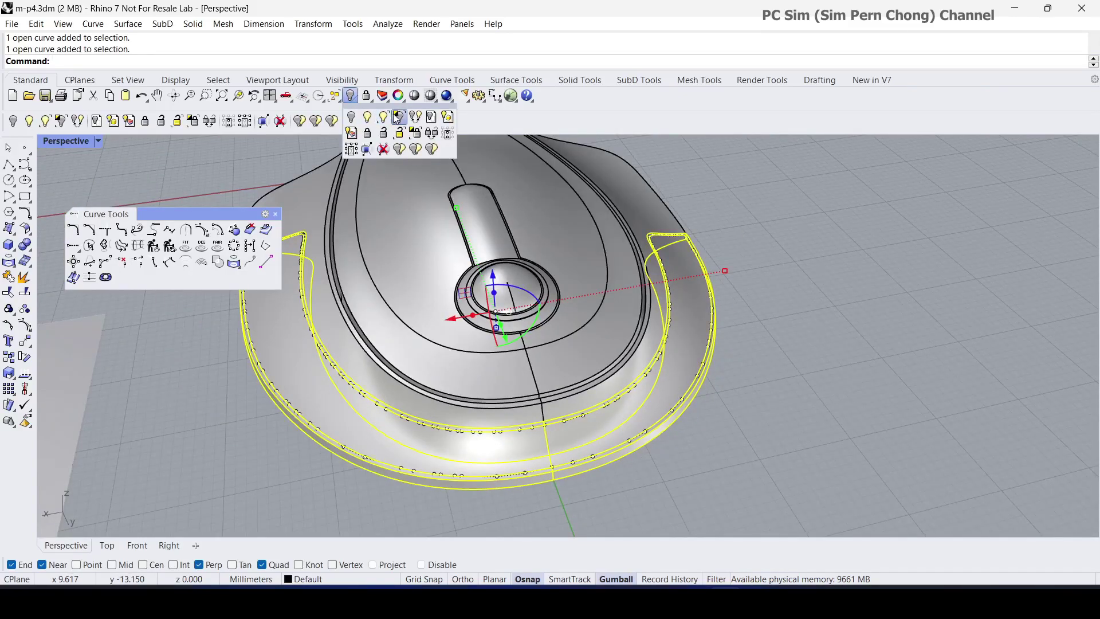
pyautogui.moveTo(466, 324); pyautogui.dragTo(628, 307, button='right')
pyautogui.press('Escape')
# Duplicate the center seam edge running across the side panel's outer surface as a curve
pyautogui.scroll(-4, 583, 328)
pyautogui.scroll(3, 636, 320)
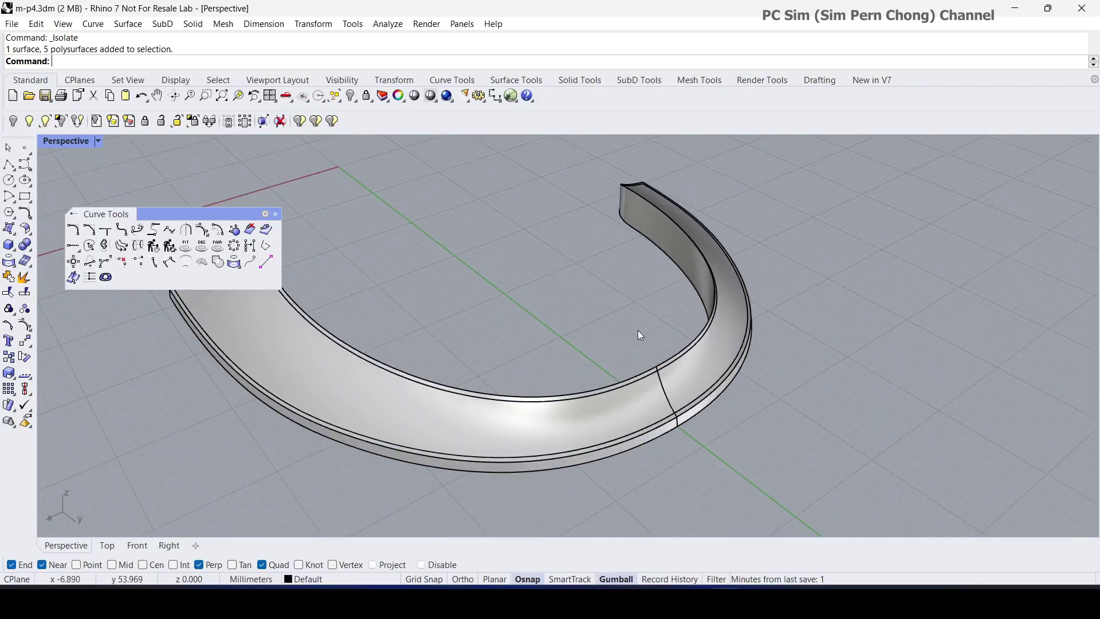
pyautogui.click(9, 265)
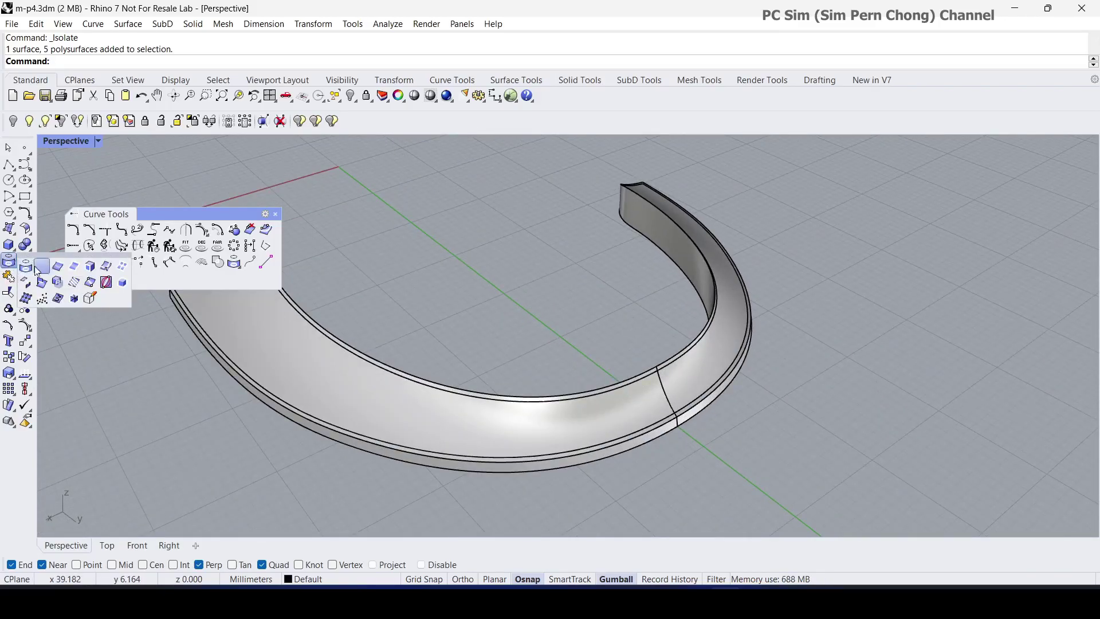
pyautogui.click(58, 266)
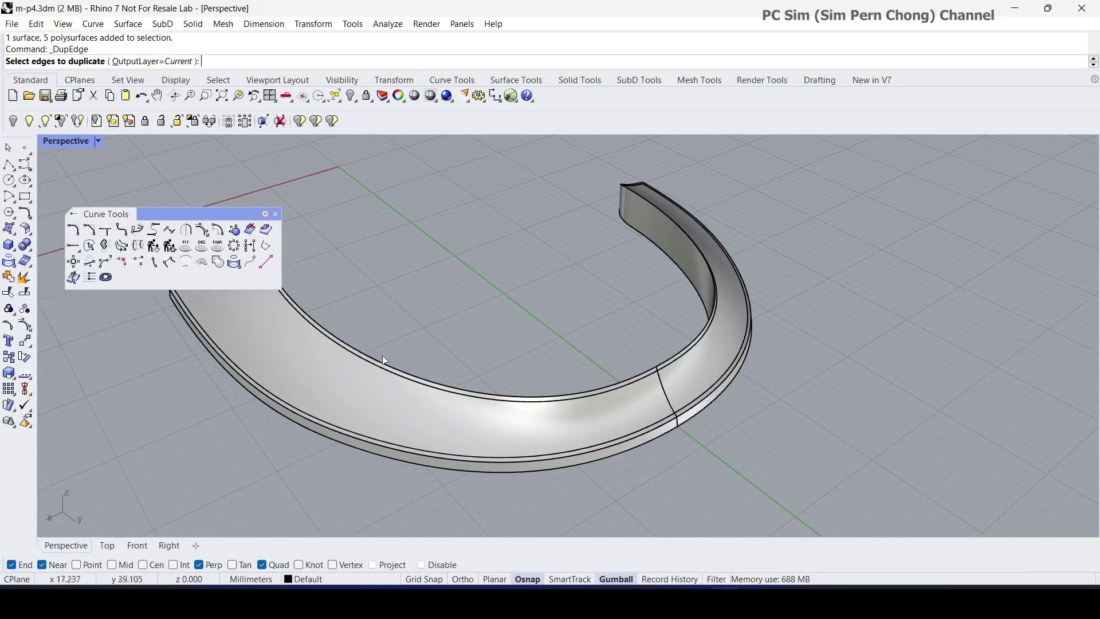
pyautogui.click(668, 396)
pyautogui.press('Return')
pyautogui.scroll(5, 711, 425)
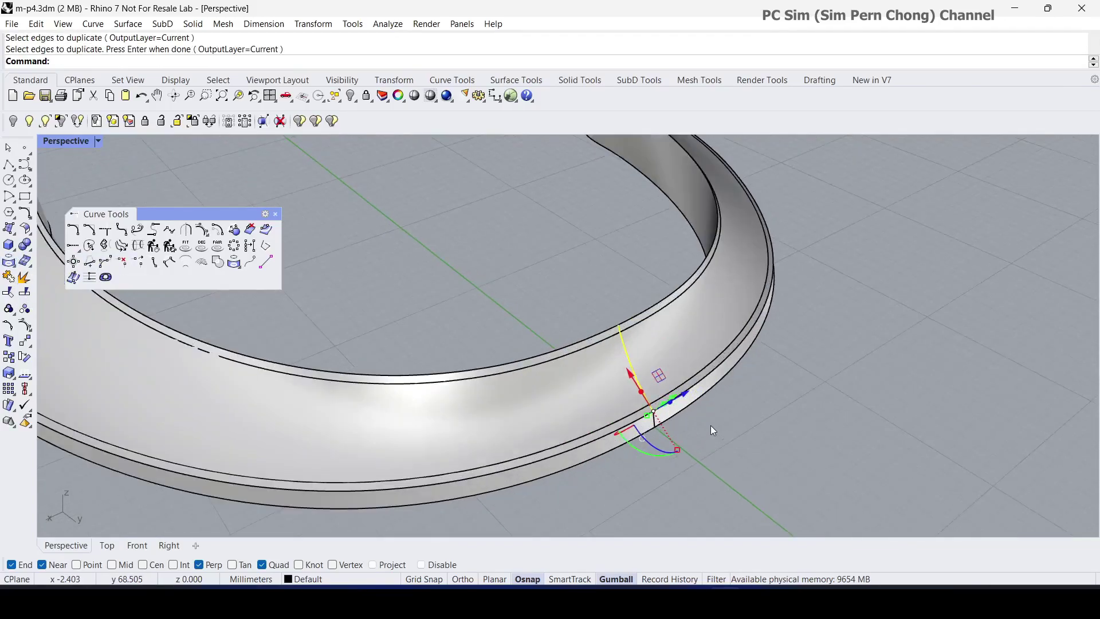
pyautogui.press('Return')
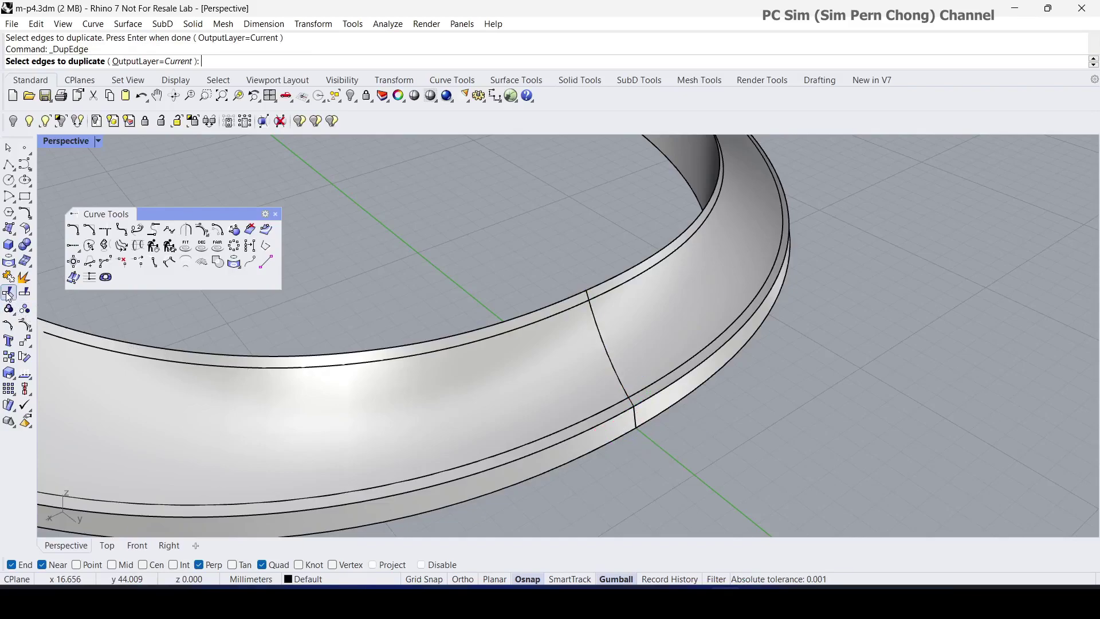
# Trim the duplicated seam curve with the upper and lower offset curves, removing its ends beyond both of them
pyautogui.click(28, 295)
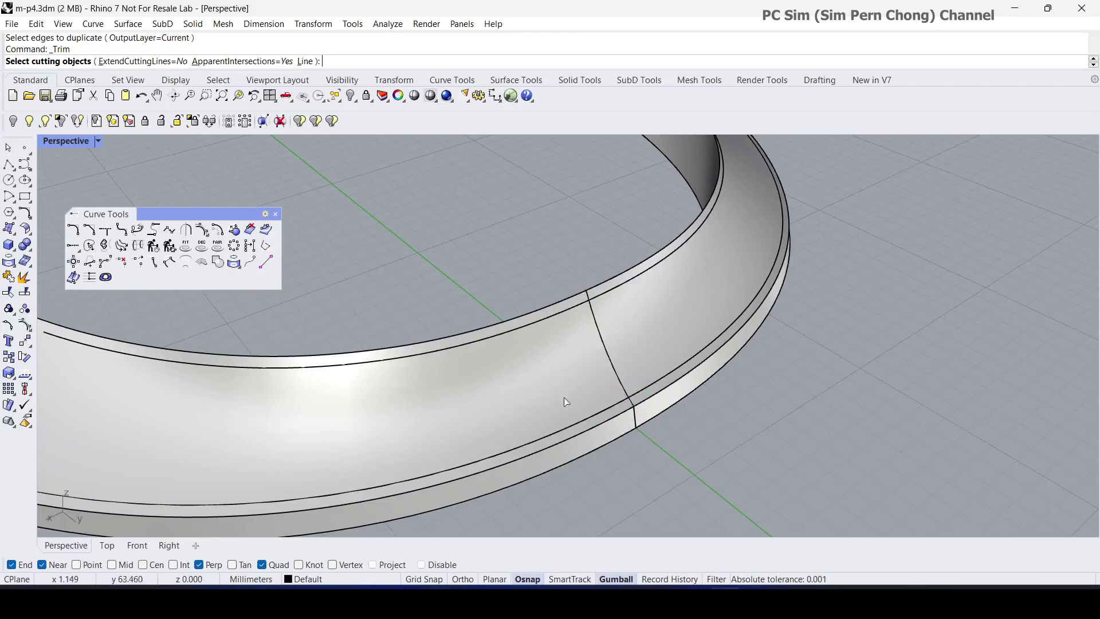
pyautogui.click(647, 395)
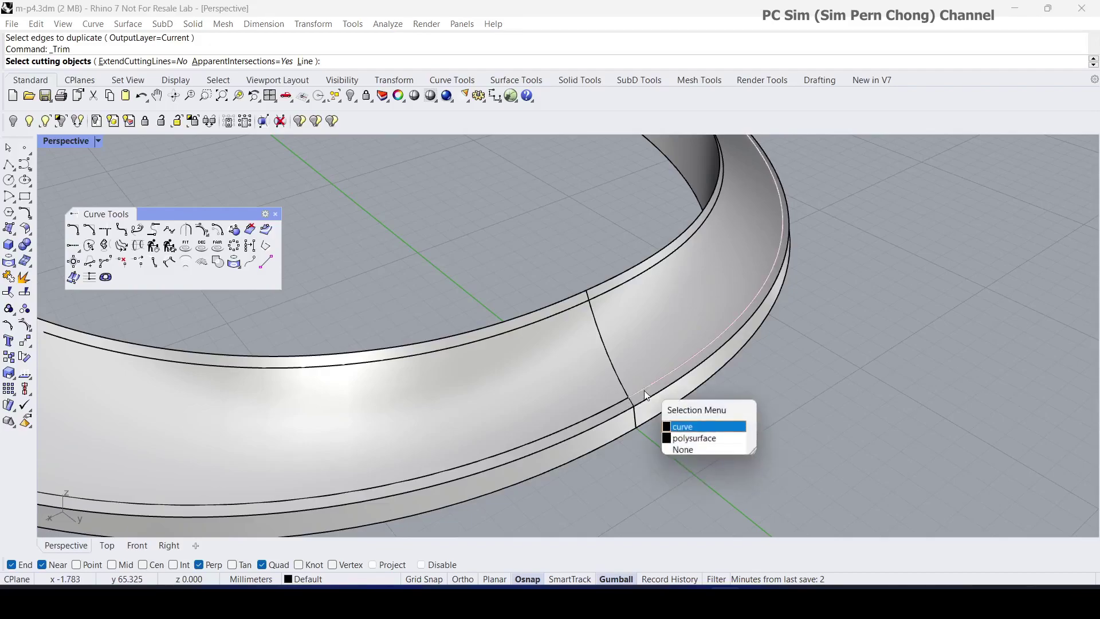
pyautogui.click(679, 427)
pyautogui.click(600, 300)
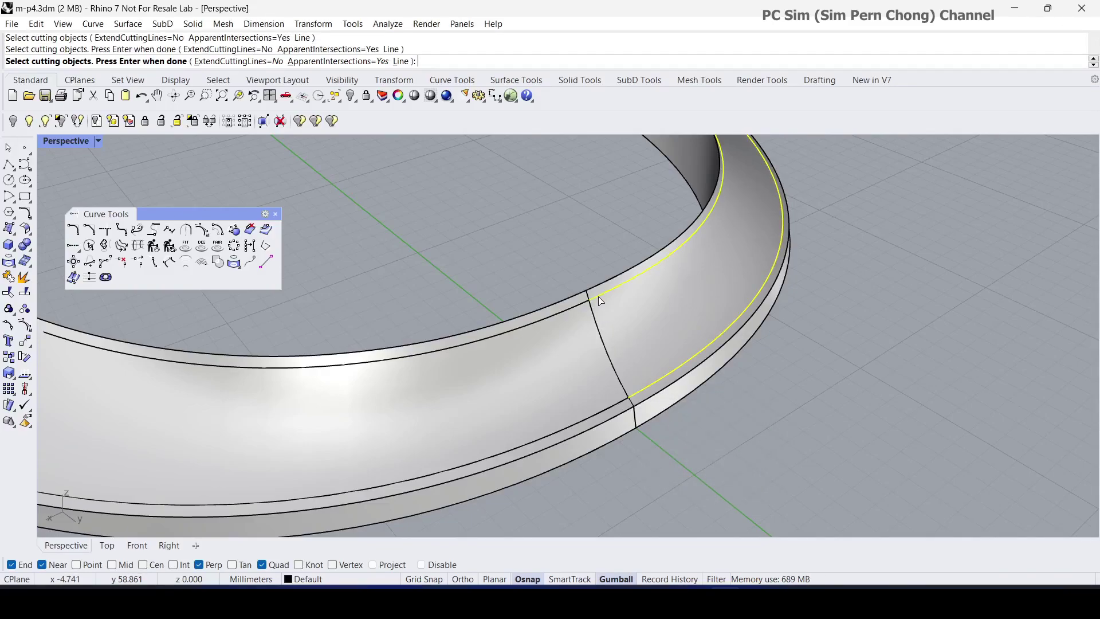
pyautogui.press('Return')
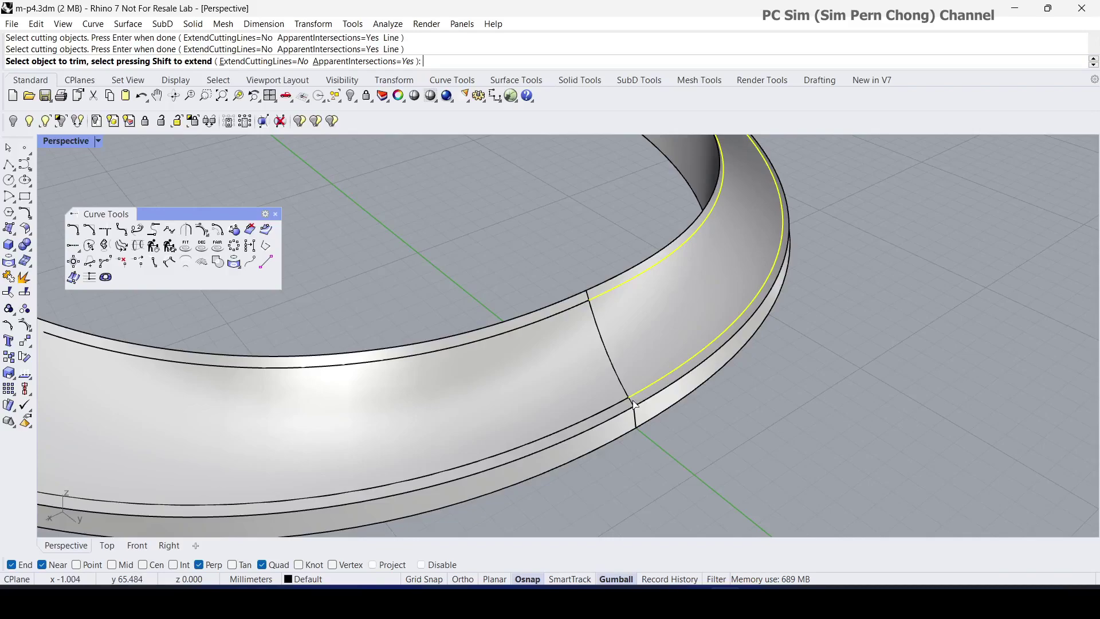
pyautogui.click(634, 405)
pyautogui.click(671, 437)
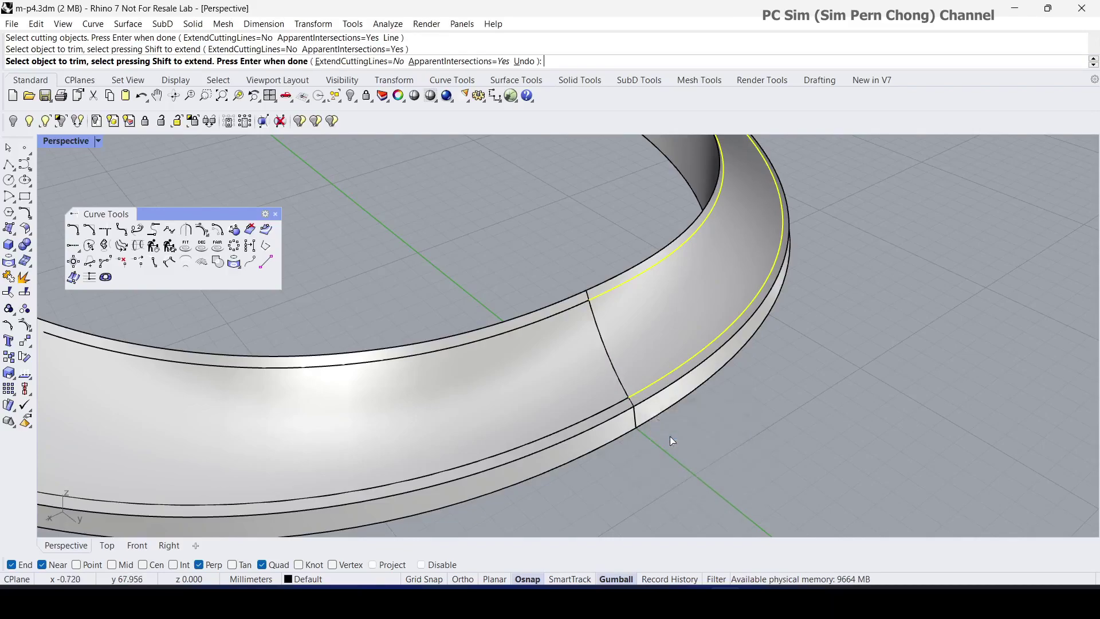
pyautogui.click(589, 296)
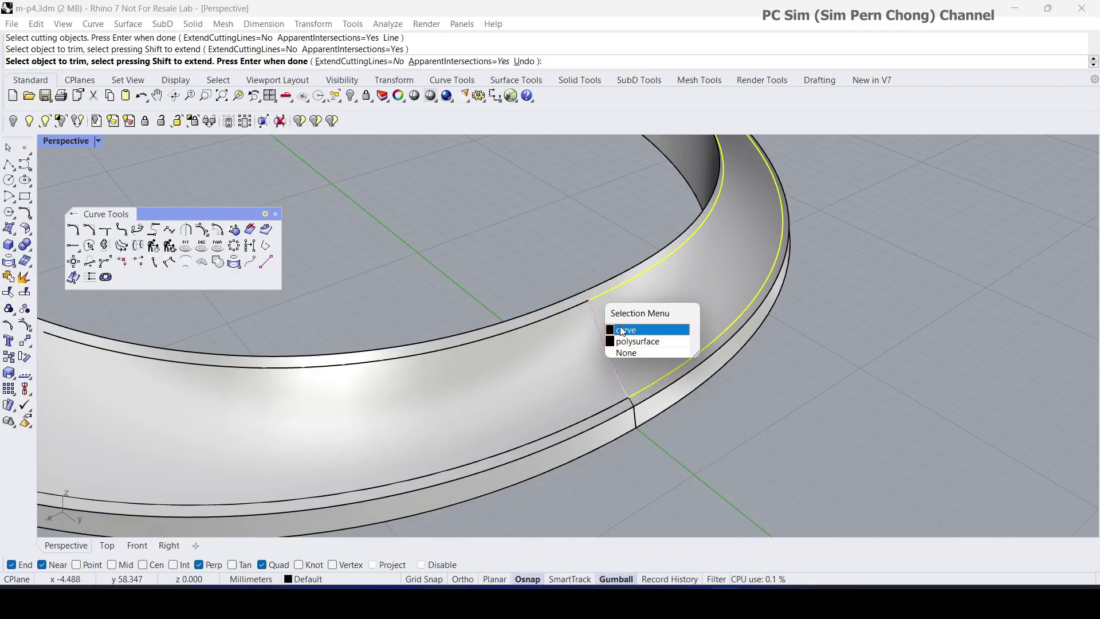
pyautogui.click(621, 329)
pyautogui.press('Return')
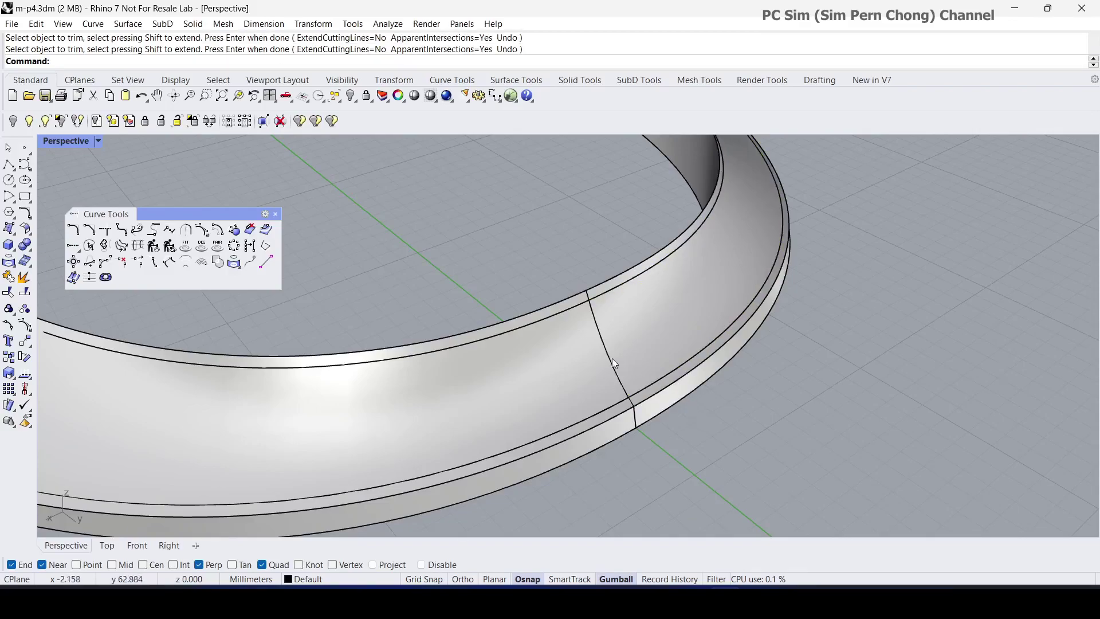
# Select the trimmed seam curve and align the gumball to the CPlane
pyautogui.click(613, 362)
pyautogui.click(653, 395)
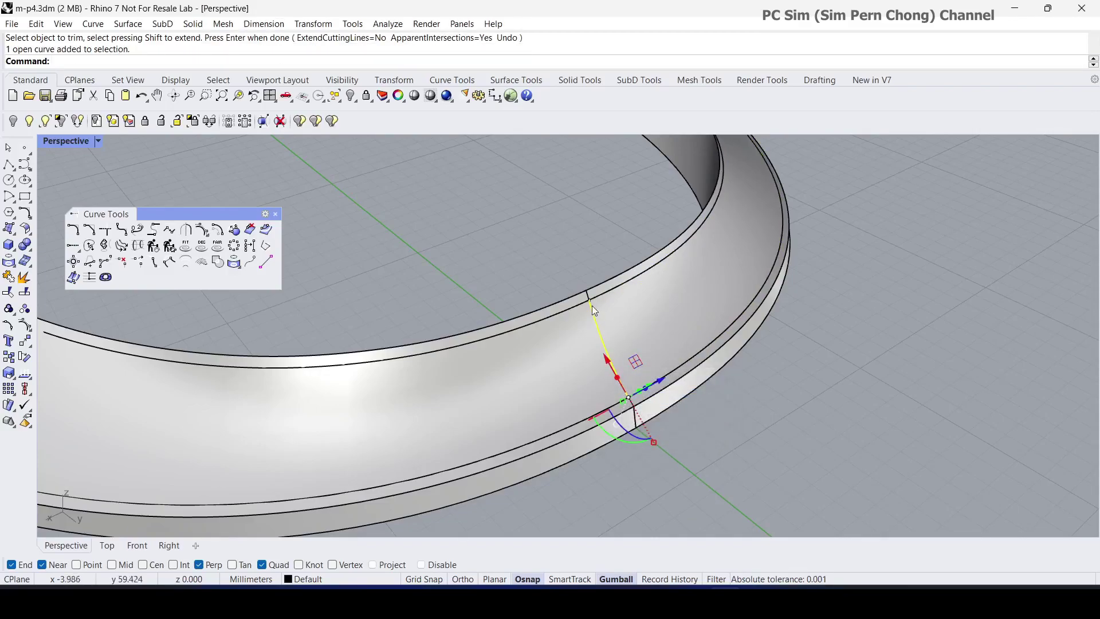
pyautogui.rightClick(622, 581)
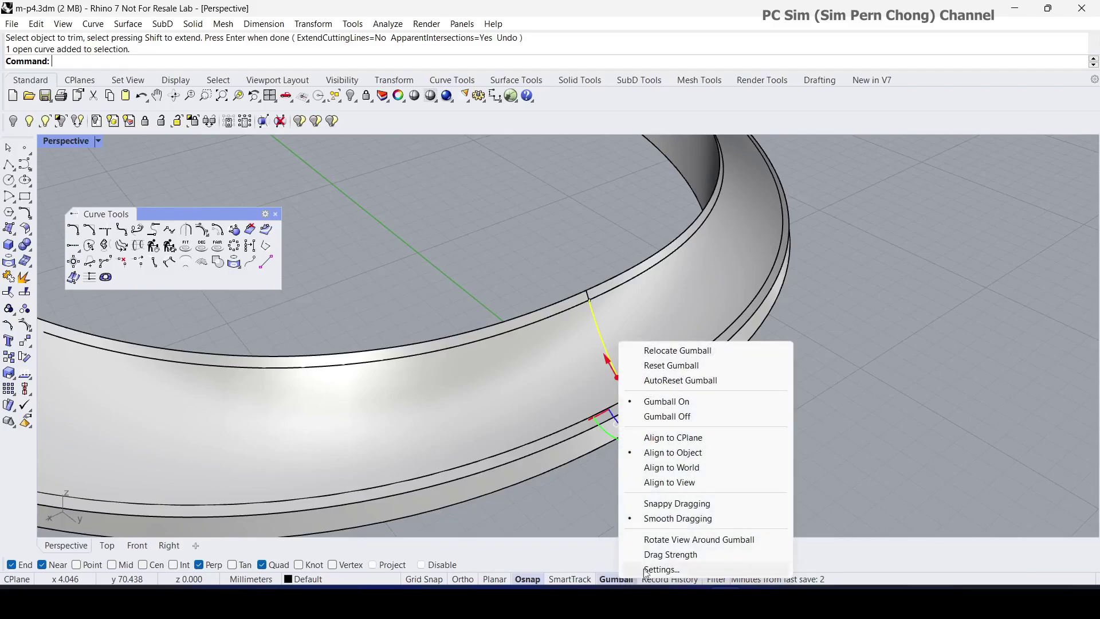
pyautogui.click(690, 437)
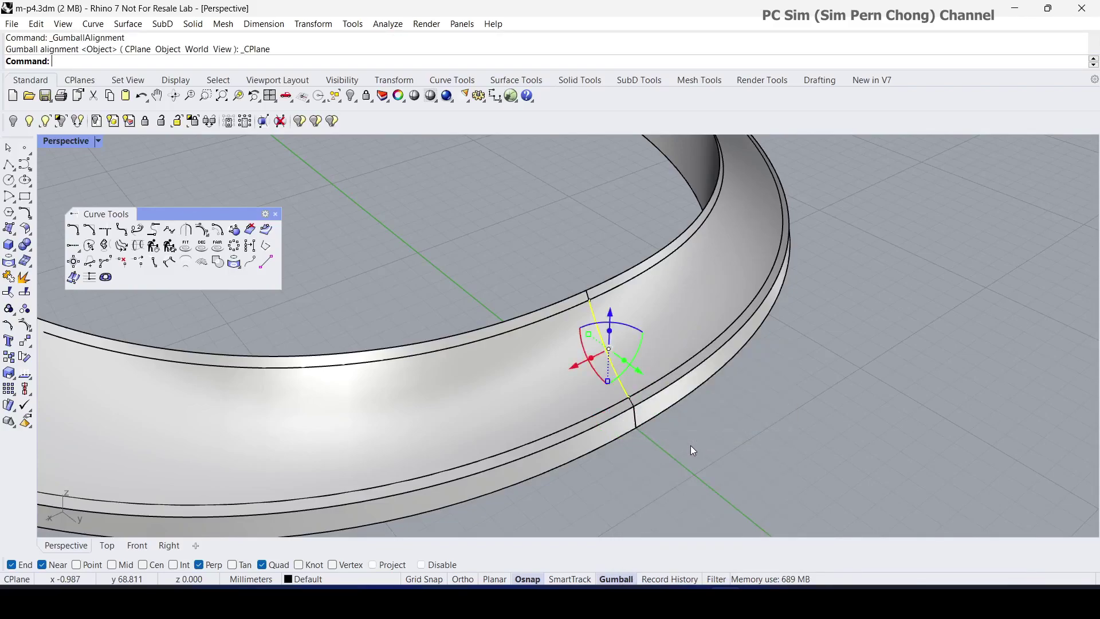
pyautogui.press('Escape')
# Switch the Perspective viewport to Ghosted display mode to see through the isolated side panel
pyautogui.scroll(-4, 689, 445)
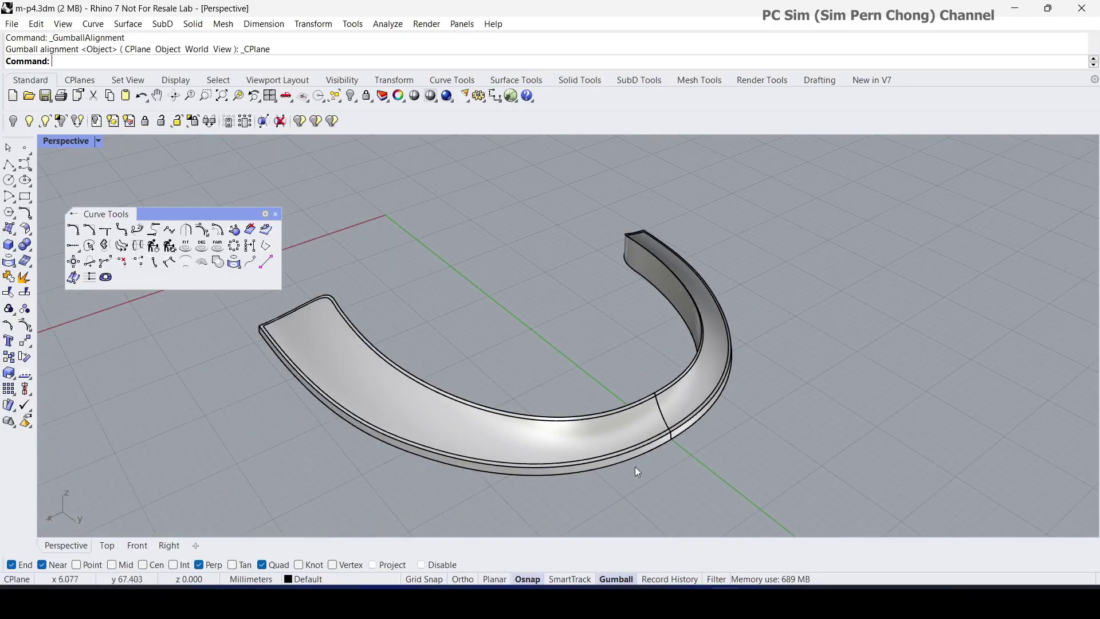
pyautogui.keyDown('shift'); pyautogui.moveTo(622, 469); pyautogui.dragTo(704, 468, button='right'); pyautogui.keyUp('shift')
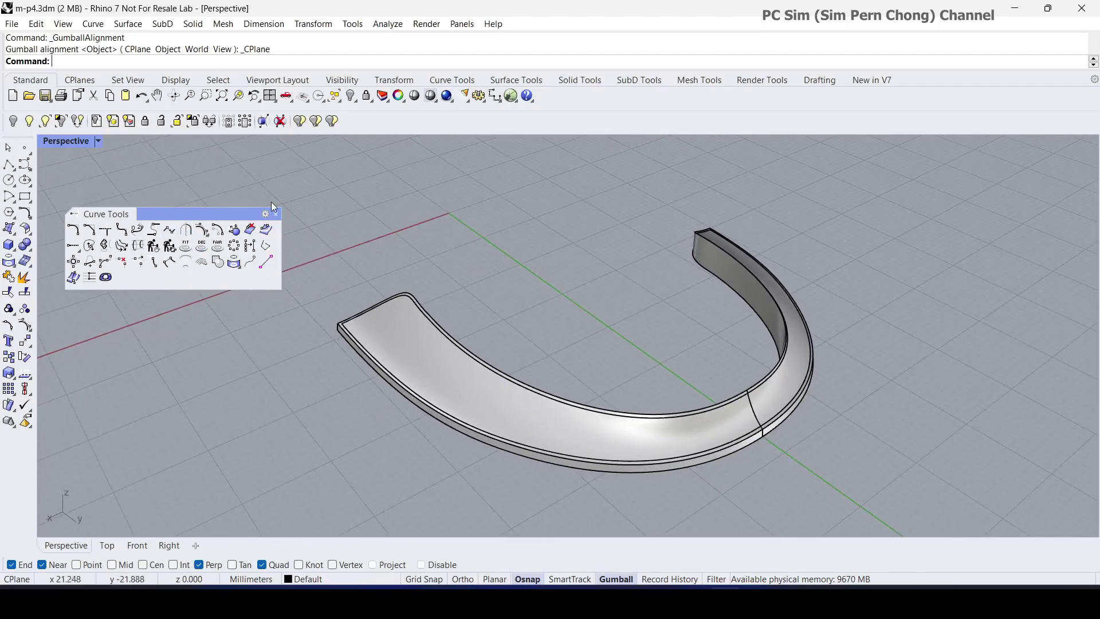
pyautogui.click(64, 141)
pyautogui.click(122, 159)
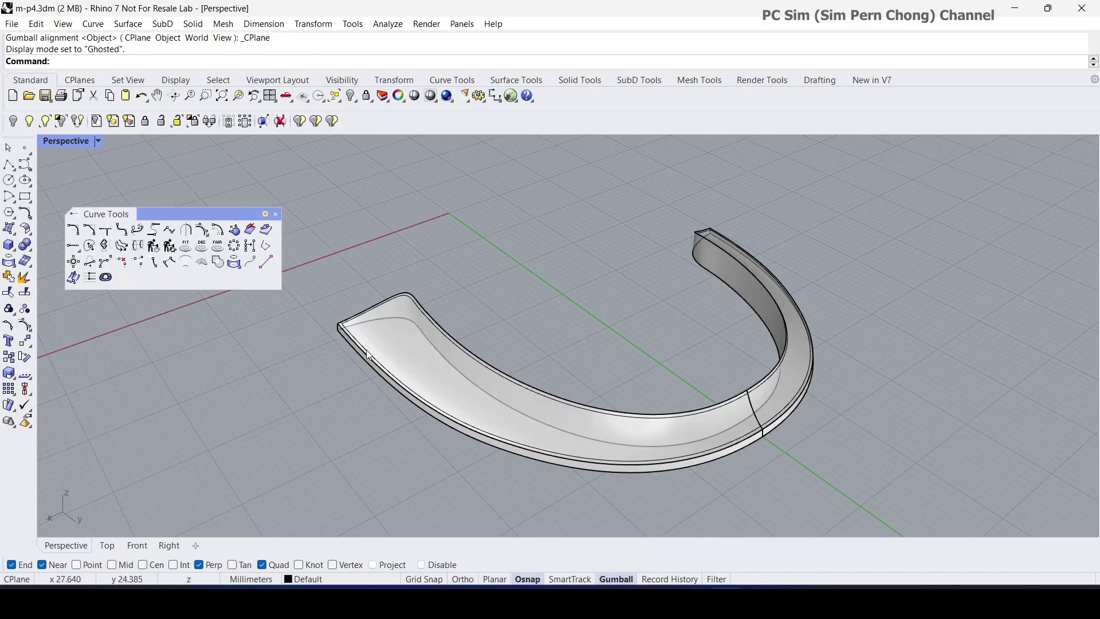
pyautogui.moveTo(366, 349); pyautogui.dragTo(323, 321, button='right')
pyautogui.scroll(5, 439, 332)
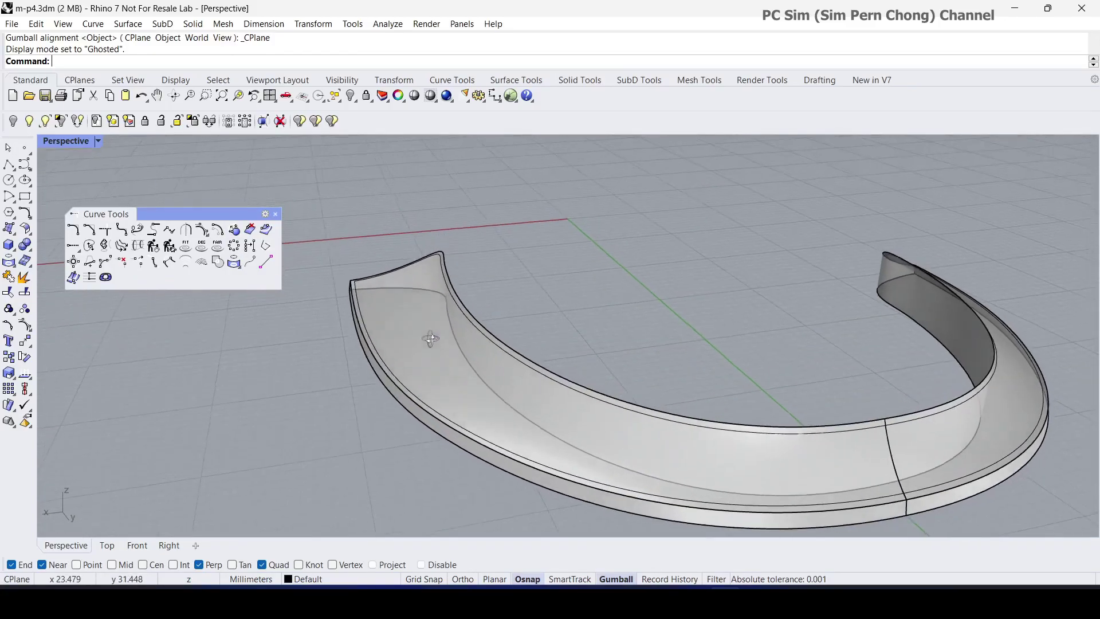
# Draw a two-point degree 3 interpolated curve across the panel's +X arm, from the upper offset curve to the lower offset curve
pyautogui.click(275, 215)
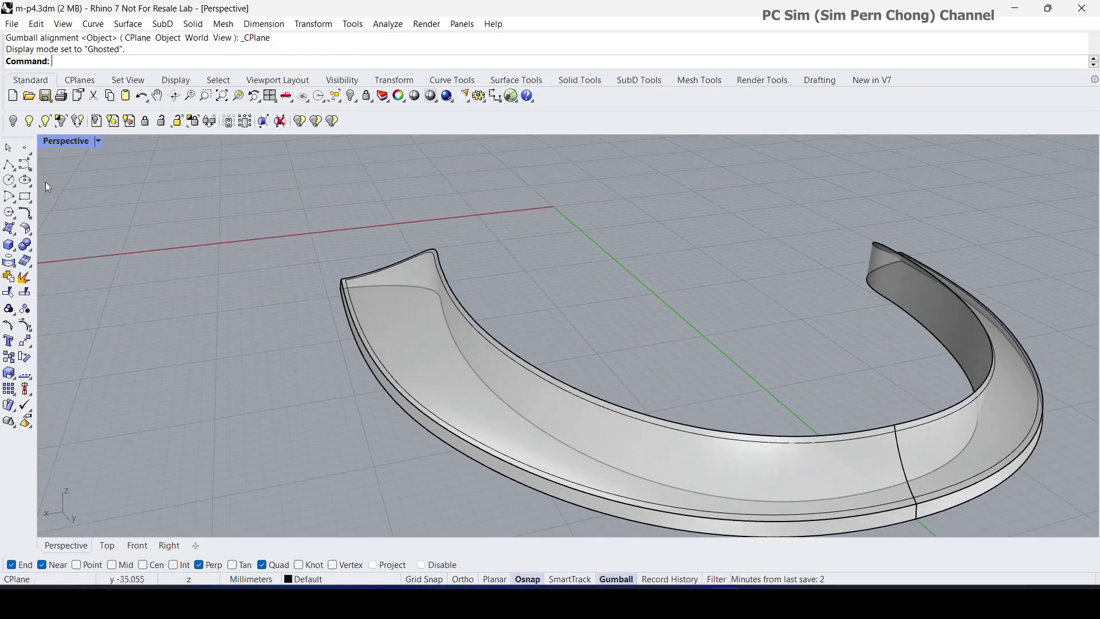
pyautogui.click(27, 166)
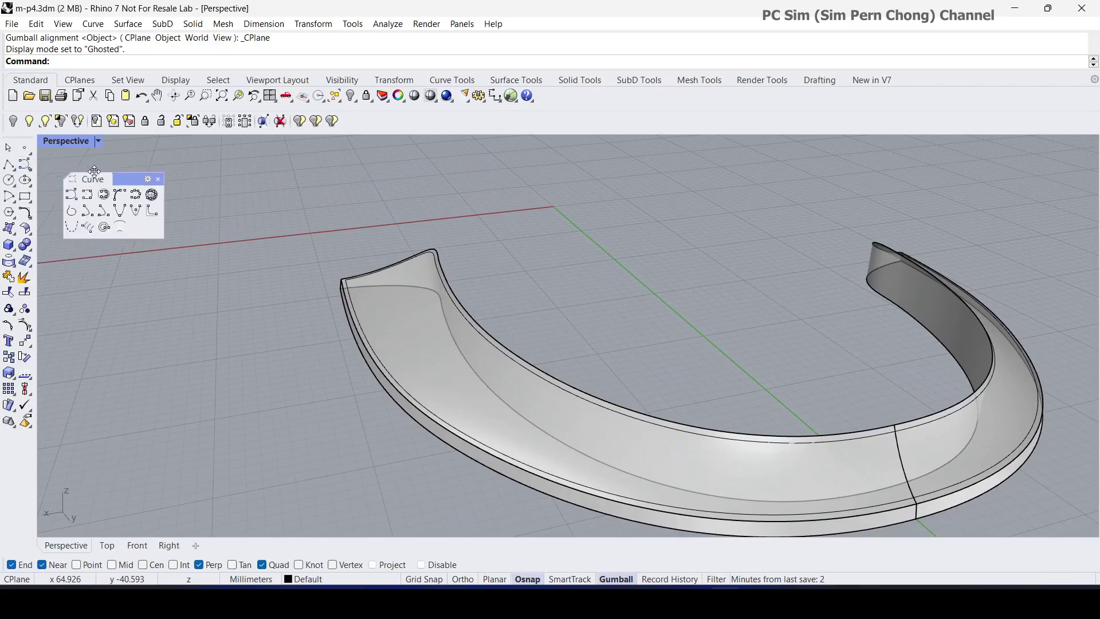
pyautogui.click(106, 202)
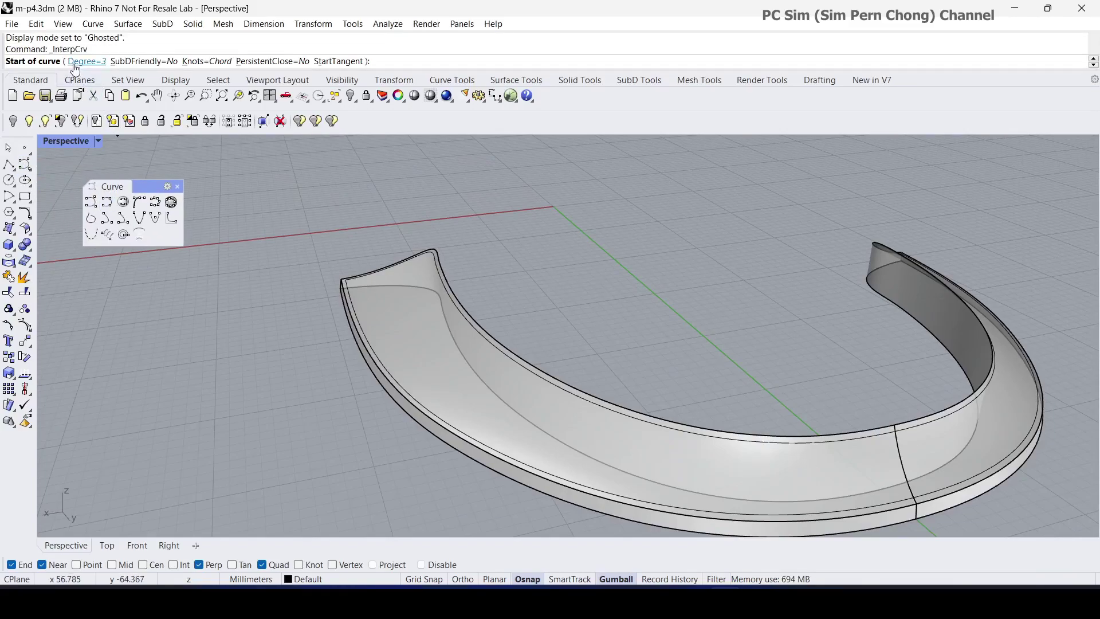
pyautogui.click(531, 371)
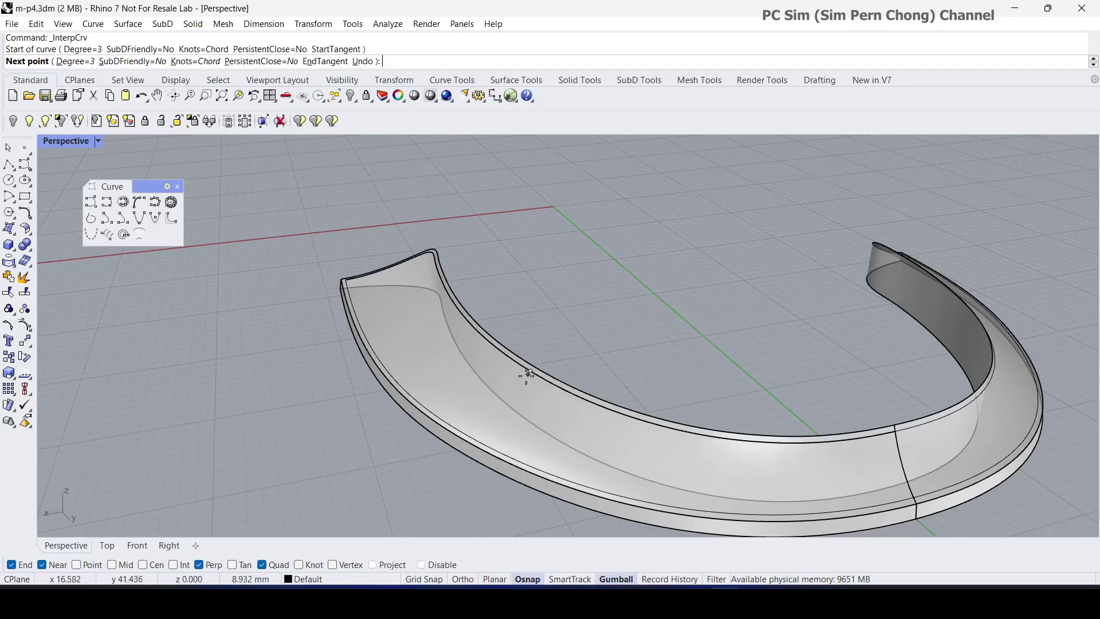
pyautogui.click(485, 440)
pyautogui.press('Return')
# Select the two middle control points of the new cross curve and align the gumball to Object
pyautogui.moveTo(484, 440); pyautogui.dragTo(804, 333, button='right')
pyautogui.scroll(5, 799, 329)
pyautogui.click(683, 289)
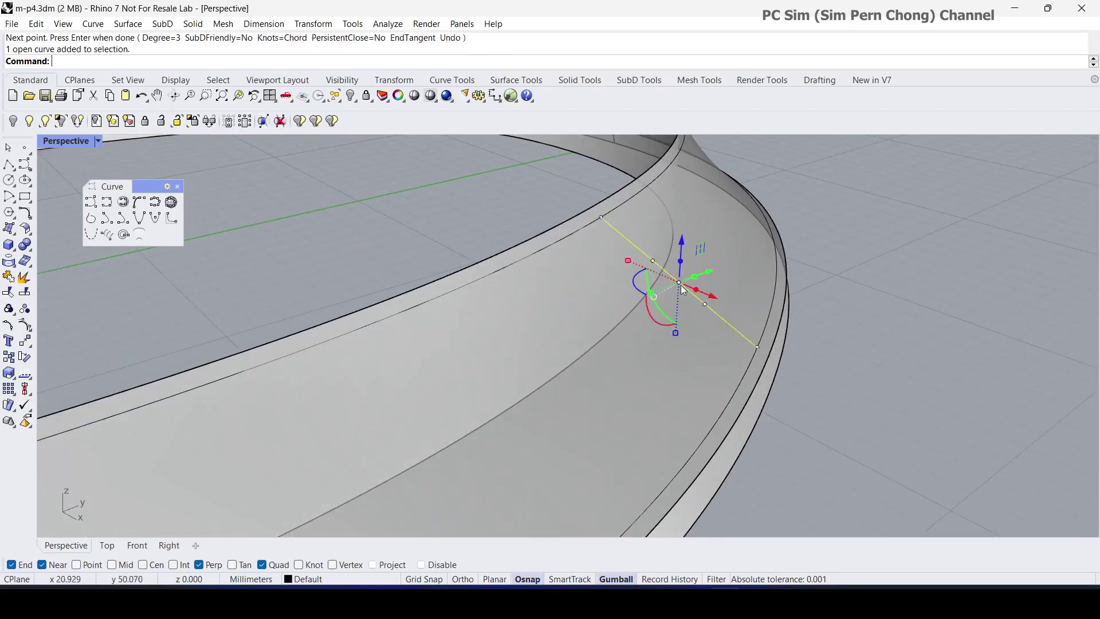
pyautogui.moveTo(699, 299); pyautogui.dragTo(720, 296, button='right')
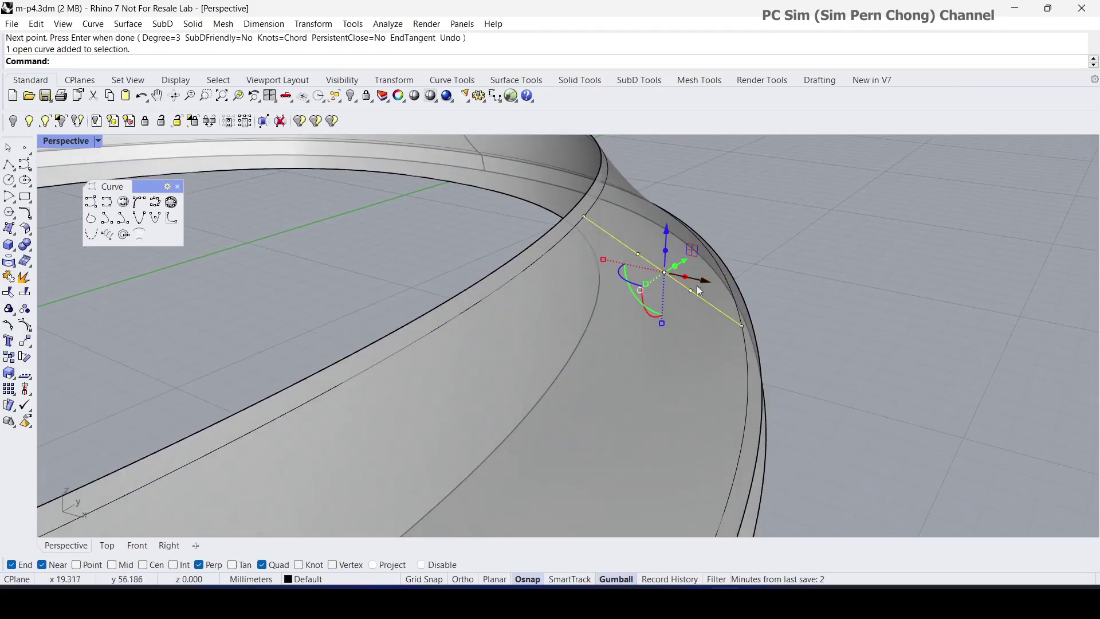
pyautogui.click(637, 254)
pyautogui.keyDown('shift'); pyautogui.click(691, 292); pyautogui.keyUp('shift')
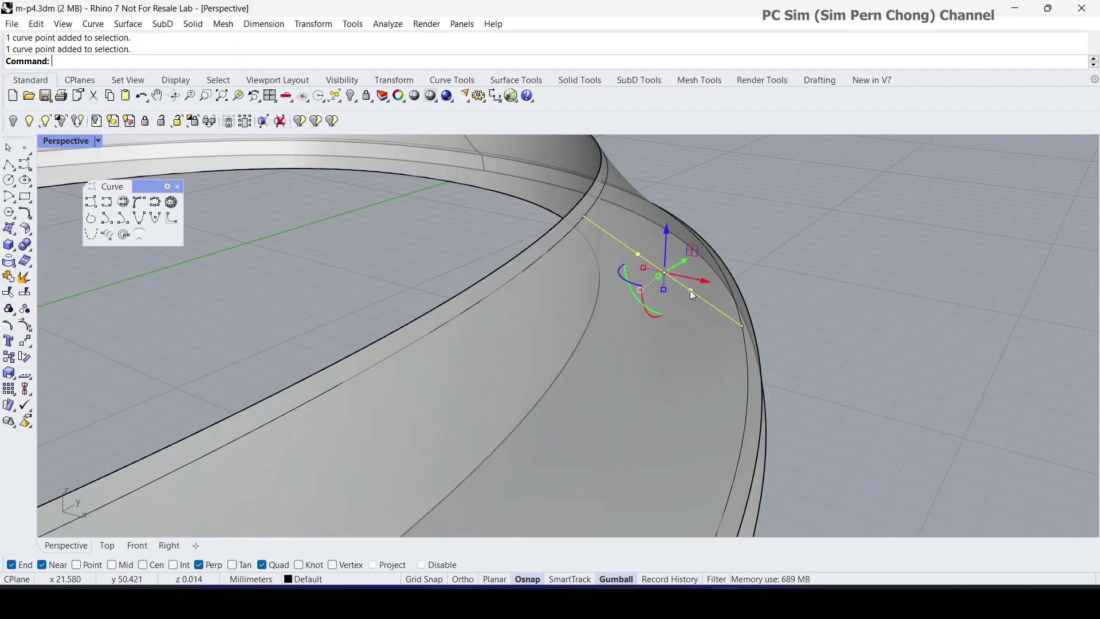
pyautogui.rightClick(613, 583)
pyautogui.click(664, 454)
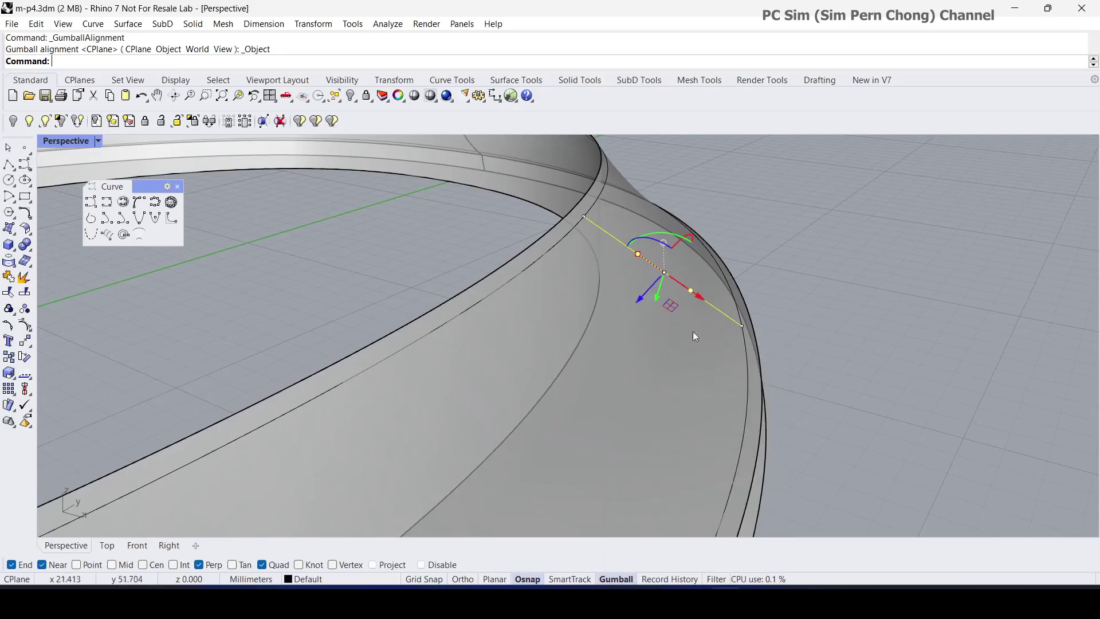
# Move the two middle control points so the +X cross curve bows inward toward the concave panel surface
pyautogui.moveTo(646, 297); pyautogui.dragTo(638, 314, button='right')
pyautogui.moveTo(646, 293); pyautogui.dragTo(691, 319)
pyautogui.scroll(-4, 744, 357)
pyautogui.moveTo(748, 358); pyautogui.dragTo(771, 326, button='right')
pyautogui.moveTo(658, 356); pyautogui.dragTo(652, 359)
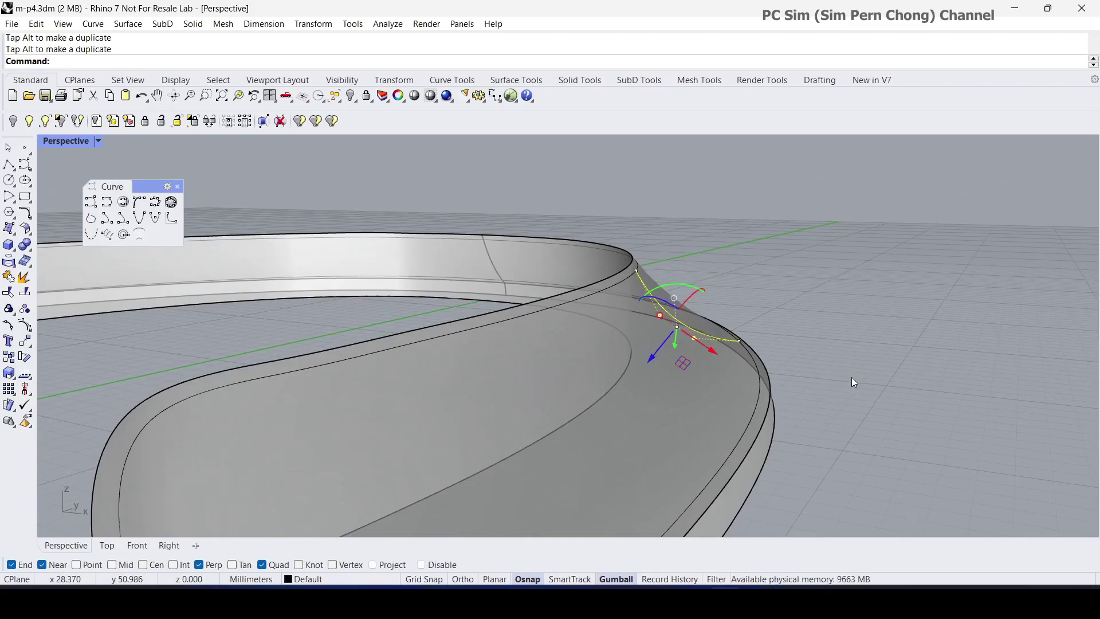
pyautogui.press('Escape')
pyautogui.scroll(-5, 836, 381)
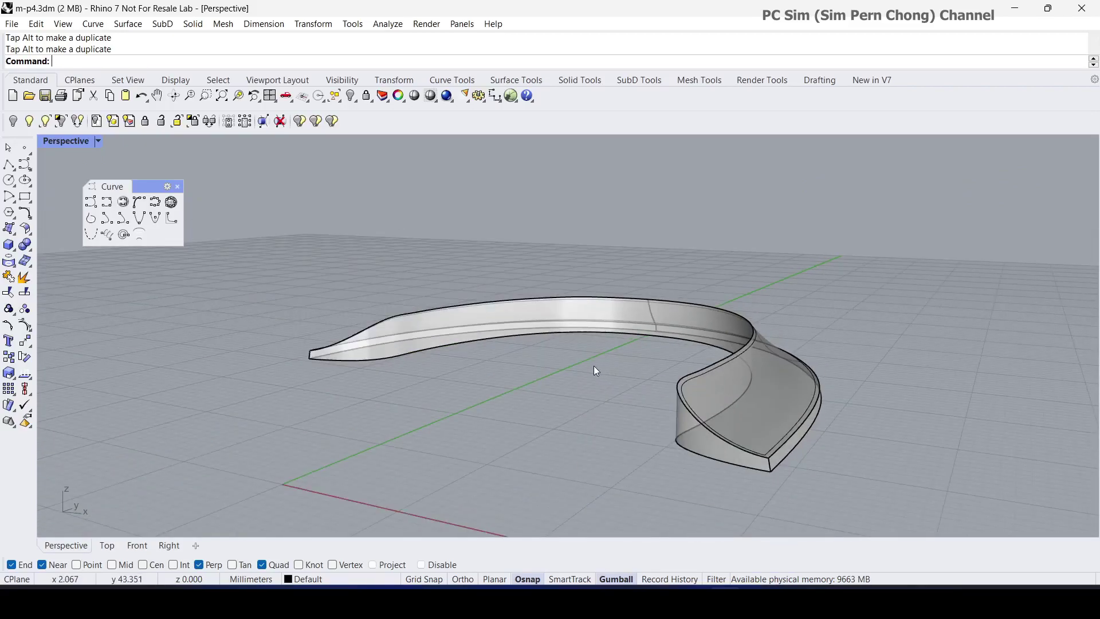
# Draw a matching two-point interpolated curve across the panel's -X arm, from the upper offset curve to the lower offset curve
pyautogui.moveTo(596, 371); pyautogui.dragTo(725, 348, button='right')
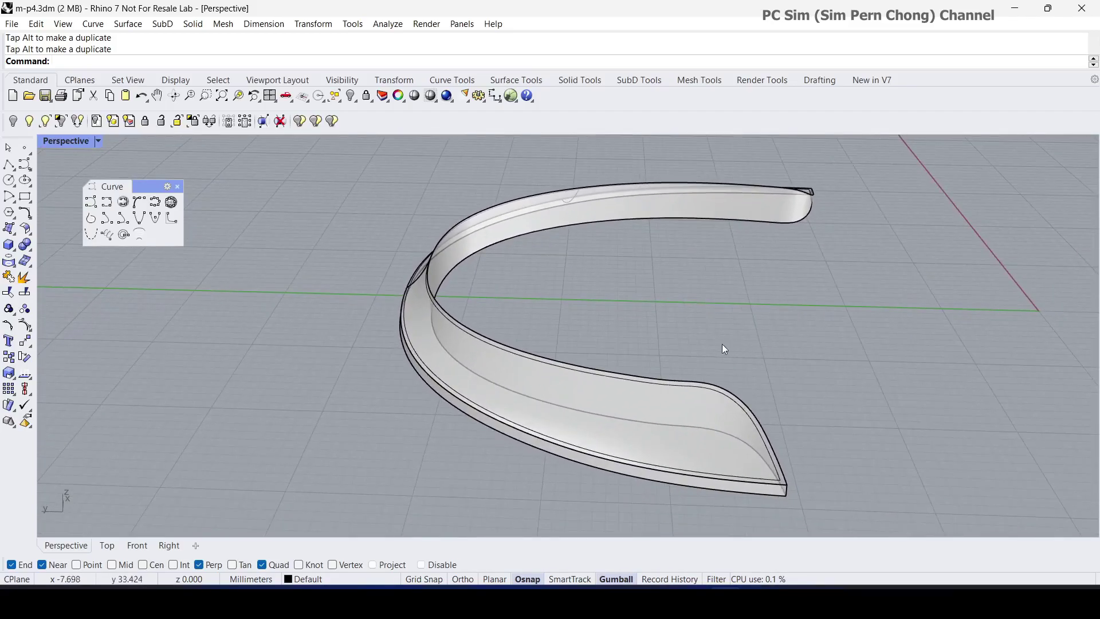
pyautogui.click(108, 204)
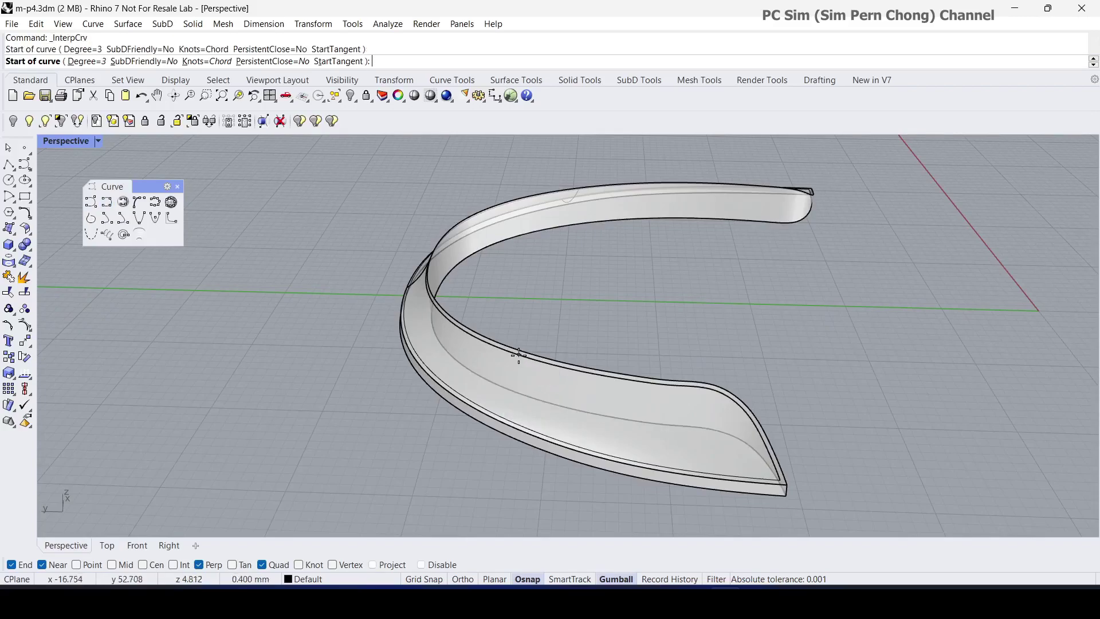
pyautogui.click(519, 355)
pyautogui.click(489, 408)
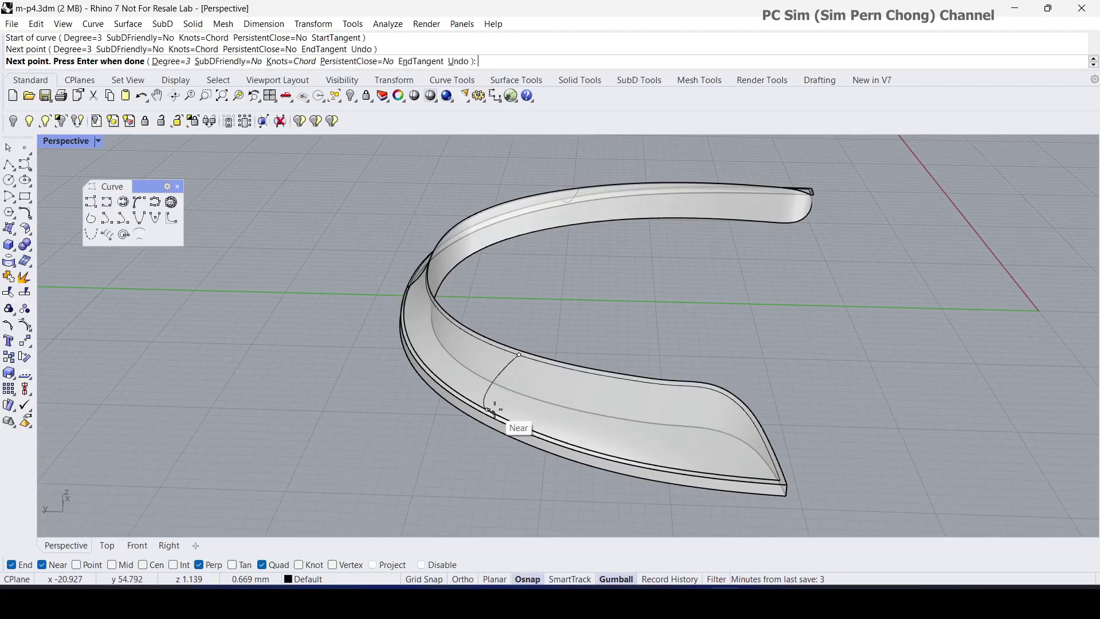
pyautogui.press('Return')
# Move the two middle control points of the -X cross curve inward to give it a similar concave bow
pyautogui.moveTo(499, 410); pyautogui.dragTo(628, 430, button='right')
pyautogui.scroll(5, 717, 412)
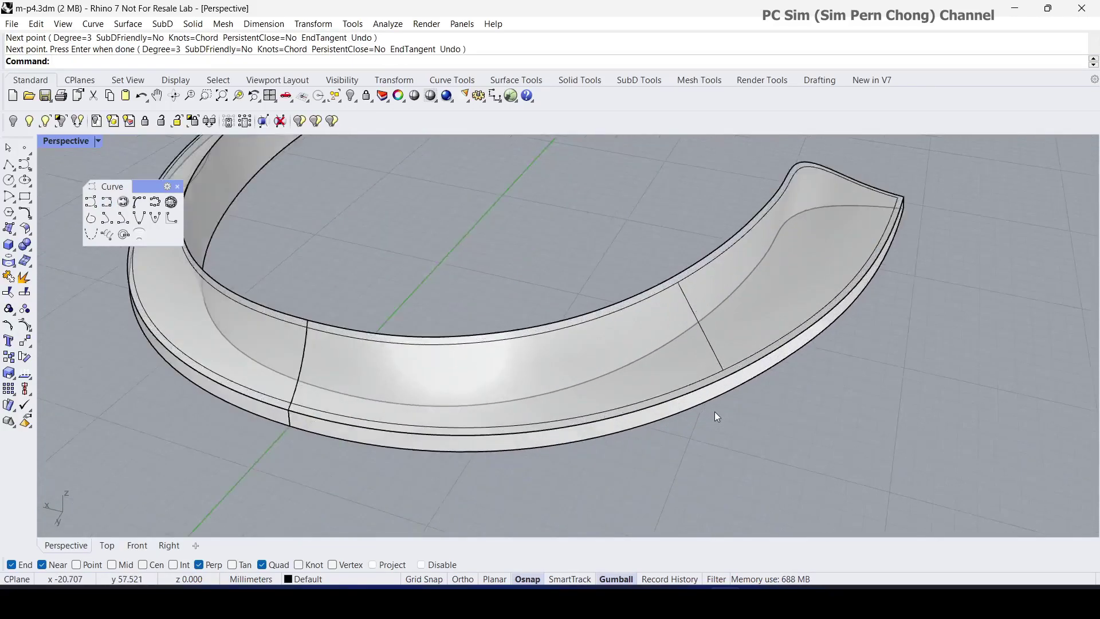
pyautogui.moveTo(730, 447); pyautogui.dragTo(757, 439, button='right')
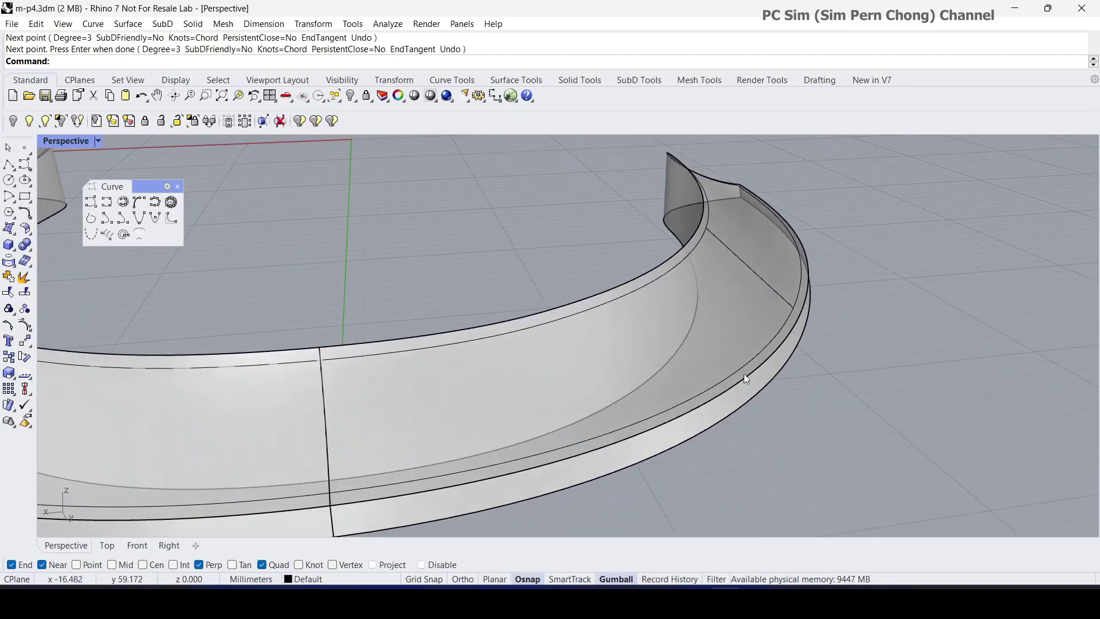
pyautogui.moveTo(744, 373); pyautogui.dragTo(702, 312, button='right')
pyautogui.press('Return')
pyautogui.click(728, 241)
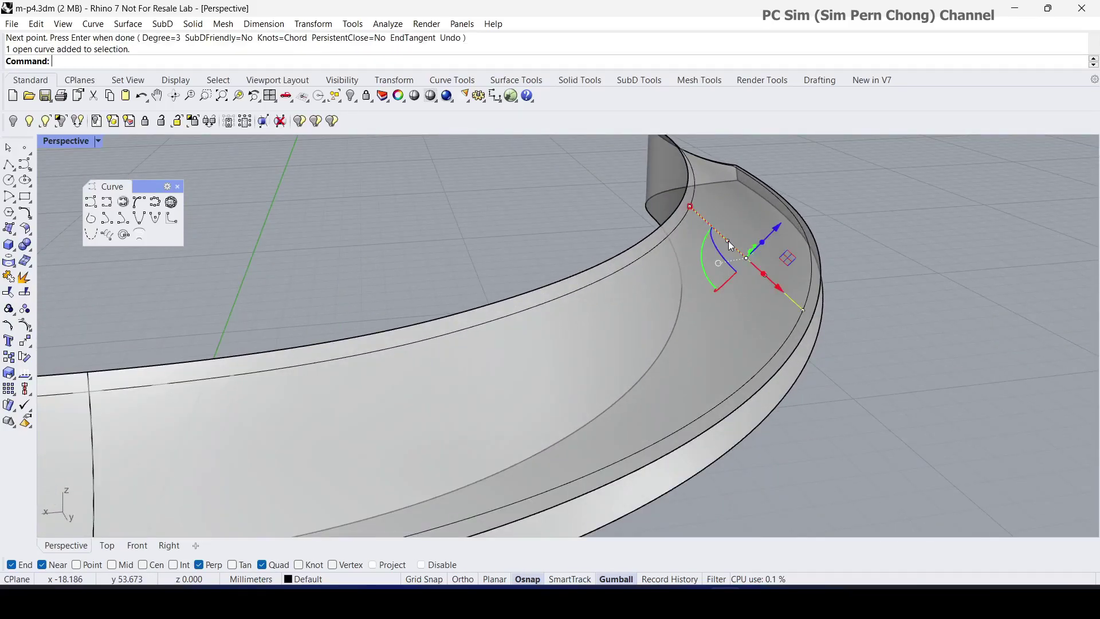
pyautogui.click(727, 240)
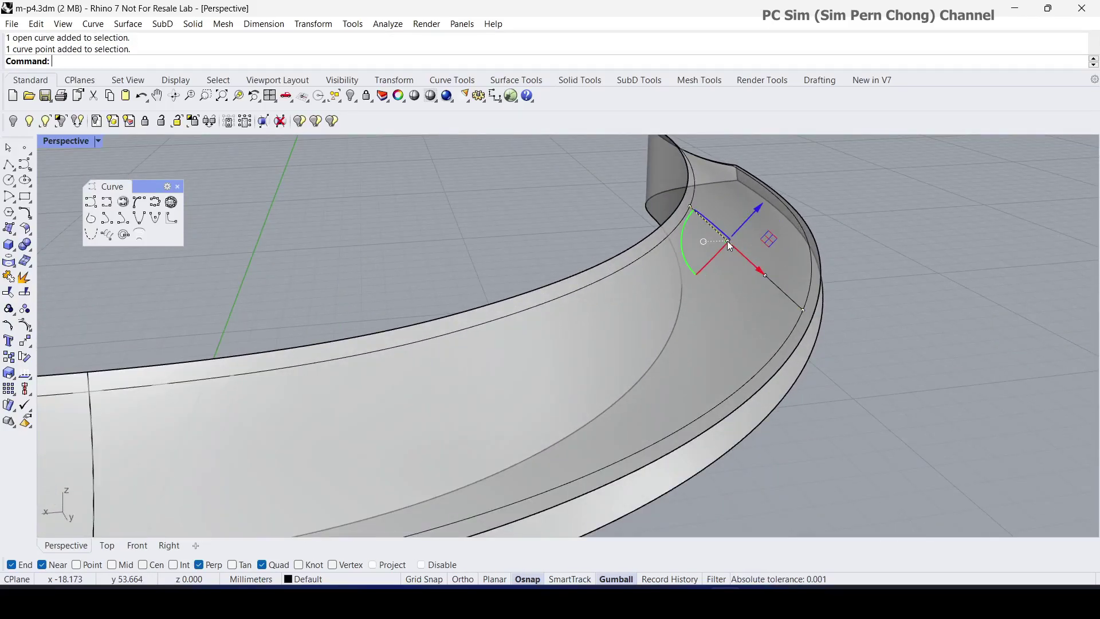
pyautogui.keyDown('shift'); pyautogui.click(765, 276); pyautogui.keyUp('shift')
pyautogui.moveTo(778, 231); pyautogui.dragTo(762, 236)
pyautogui.moveTo(764, 297); pyautogui.dragTo(770, 308)
pyautogui.scroll(-9, 783, 308)
pyautogui.moveTo(828, 354); pyautogui.dragTo(628, 407, button='right')
pyautogui.press('Escape')
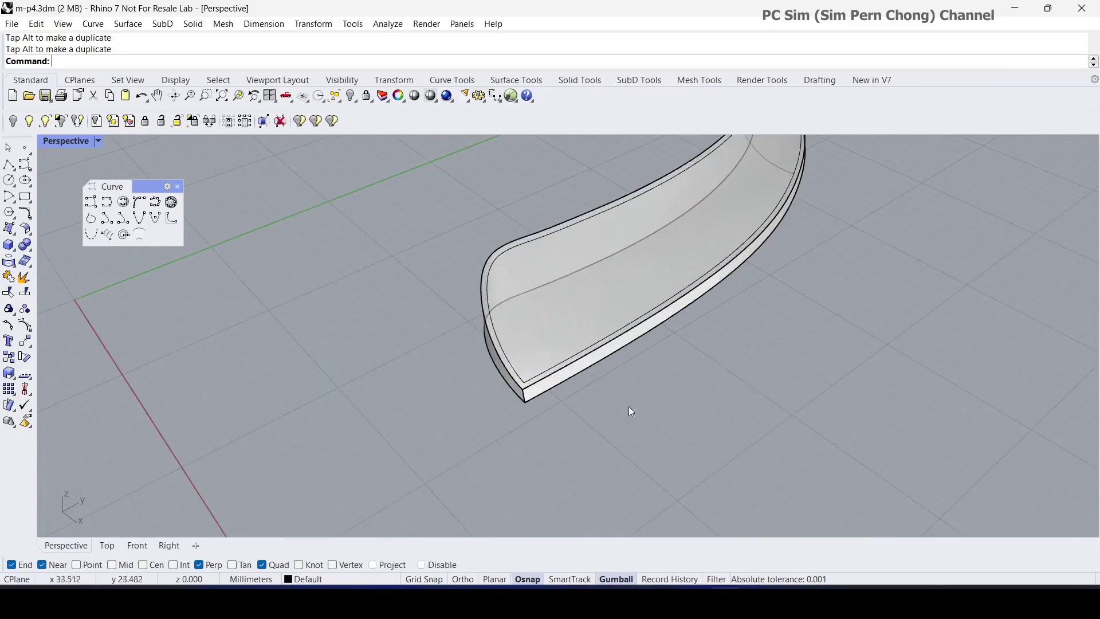
# Place point objects where the upper and lower offset curves meet at both tips of the side panel
pyautogui.click(26, 148)
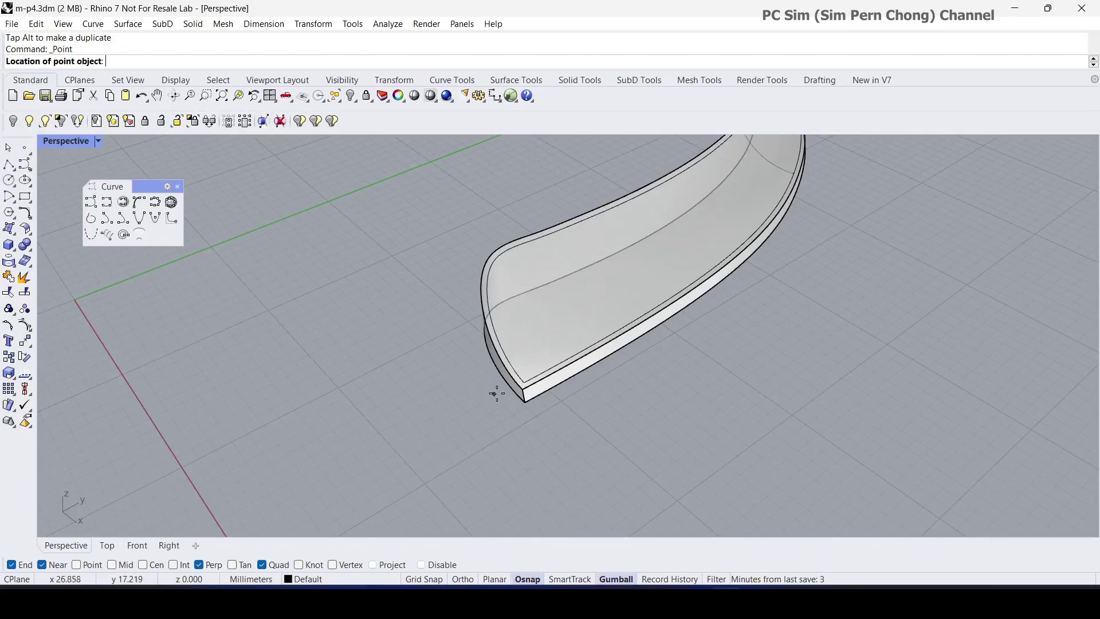
pyautogui.click(524, 382)
pyautogui.scroll(-5, 479, 379)
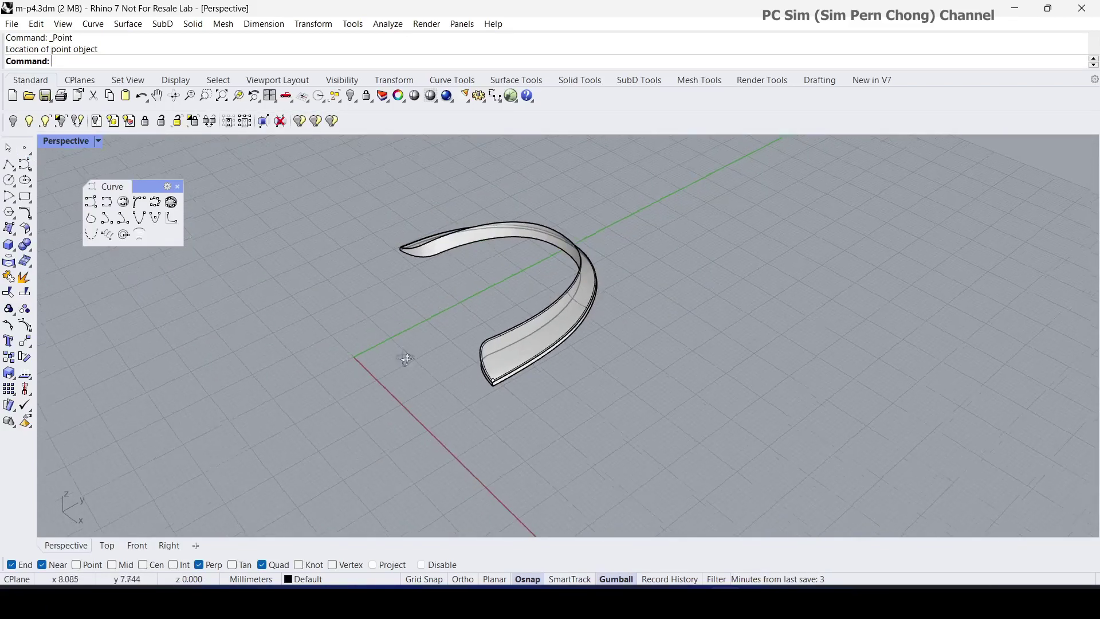
pyautogui.moveTo(479, 380); pyautogui.dragTo(589, 349, button='right')
pyautogui.scroll(4, 508, 438)
pyautogui.keyDown('shift'); pyautogui.moveTo(453, 489); pyautogui.dragTo(541, 397, button='right'); pyautogui.keyUp('shift')
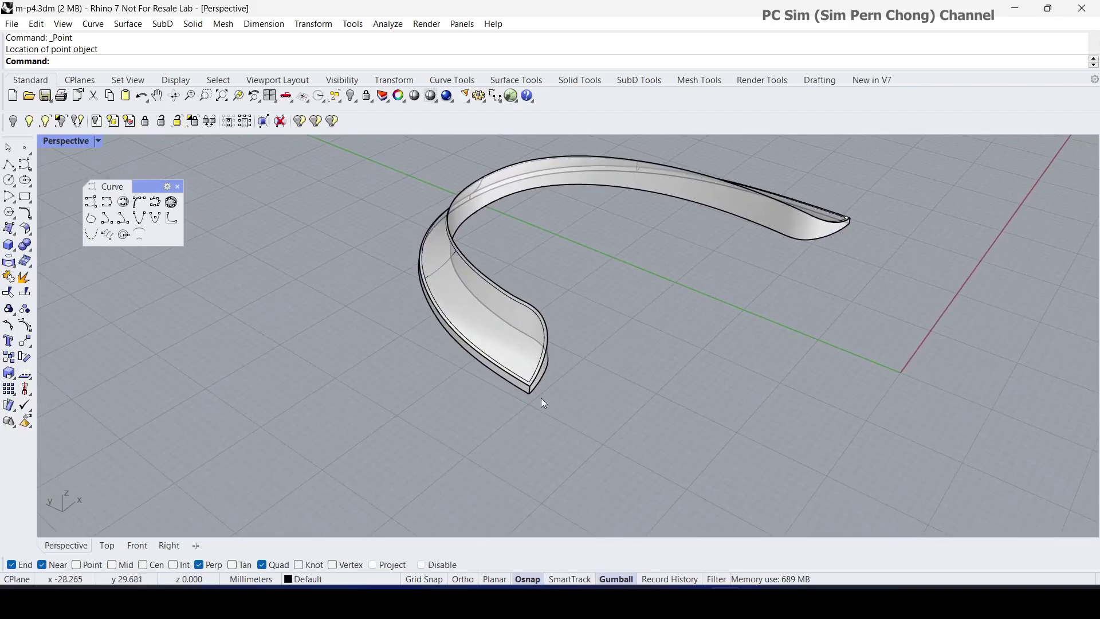
pyautogui.rightClick(541, 397)
pyautogui.click(532, 391)
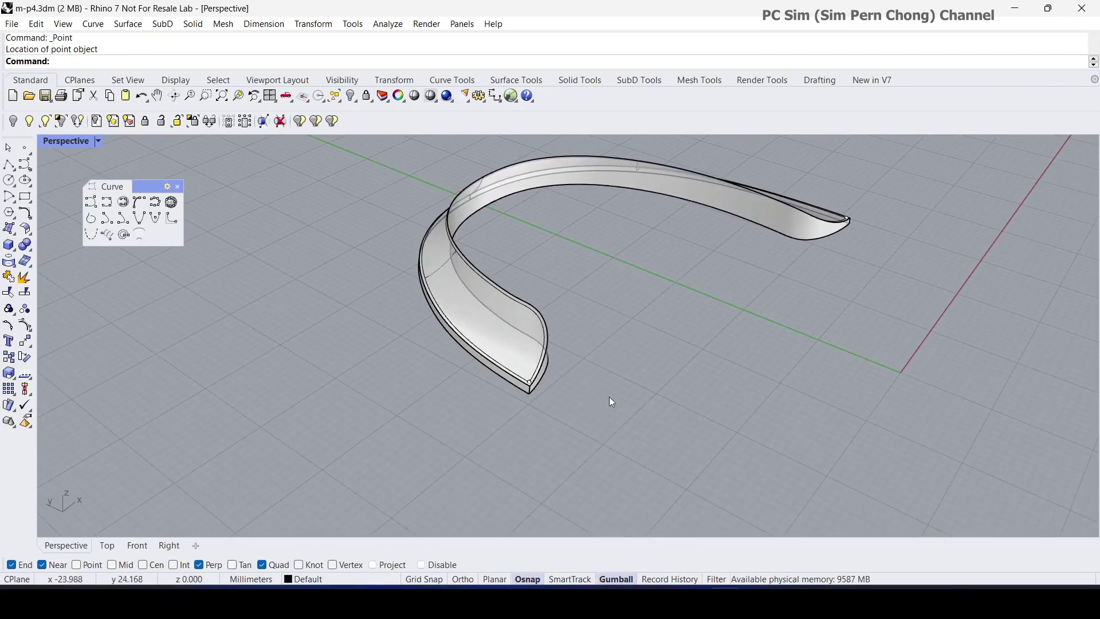
pyautogui.moveTo(608, 397); pyautogui.dragTo(491, 418, button='right')
pyautogui.press('Return')
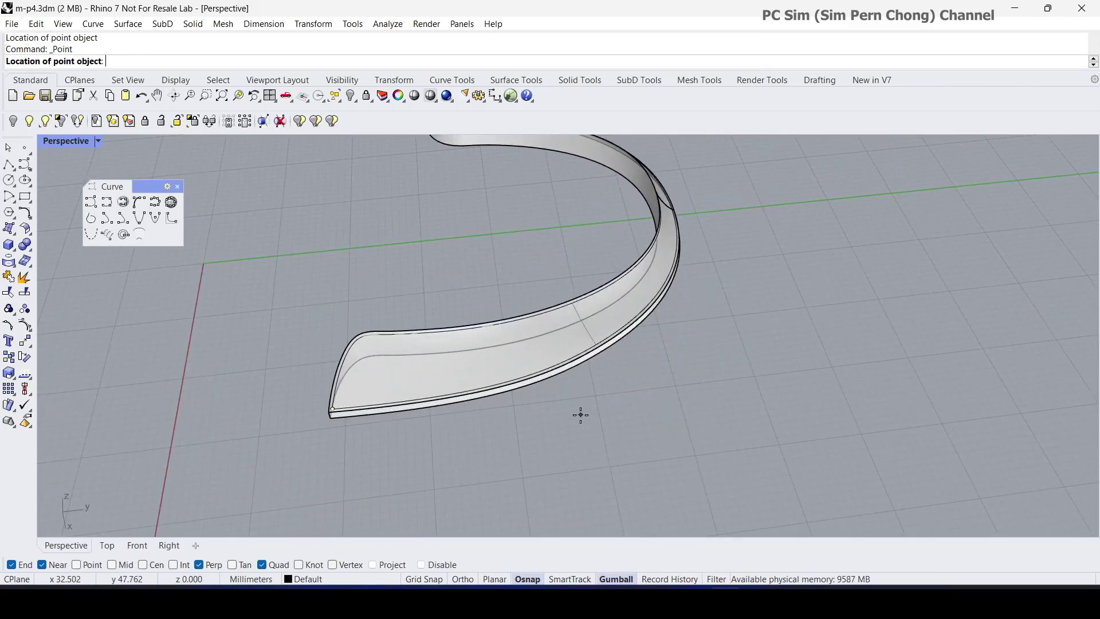
pyautogui.click(581, 415)
# Join the two upper offset curves at the center seam into one open curve
pyautogui.moveTo(657, 367); pyautogui.dragTo(548, 417, button='right')
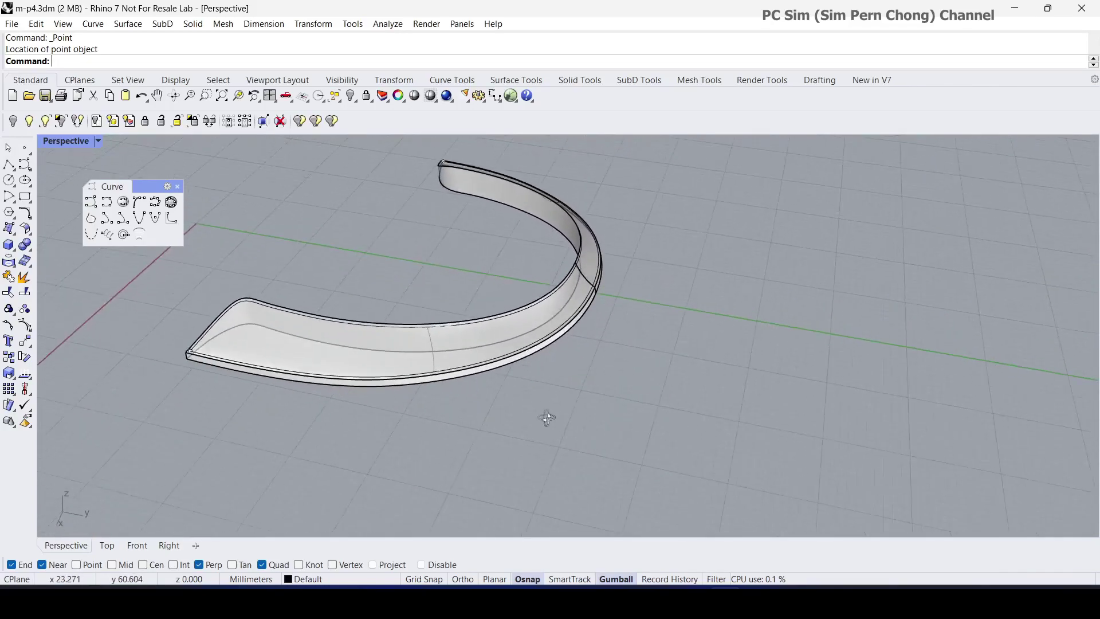
pyautogui.scroll(3, 537, 319)
pyautogui.click(514, 305)
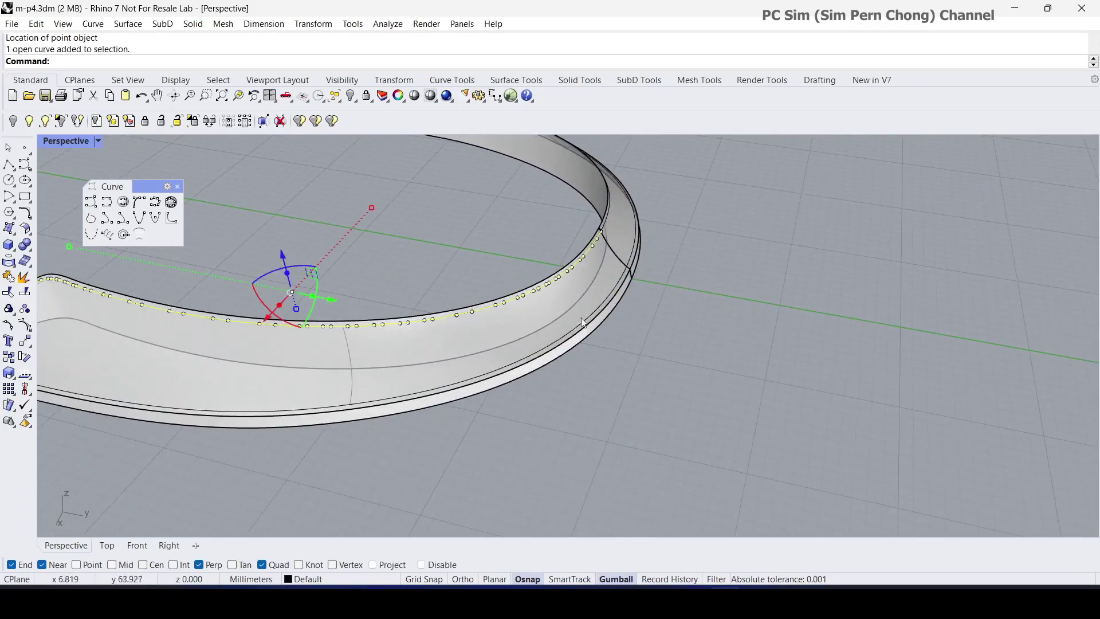
pyautogui.moveTo(634, 317); pyautogui.dragTo(589, 299, button='right')
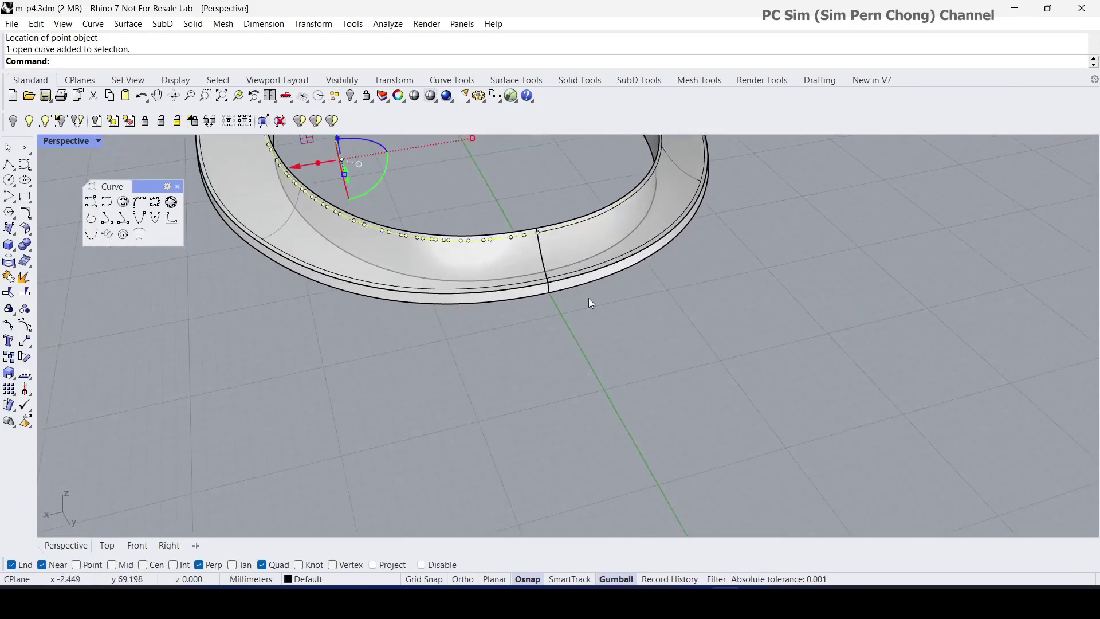
pyautogui.click(564, 226)
pyautogui.click(9, 277)
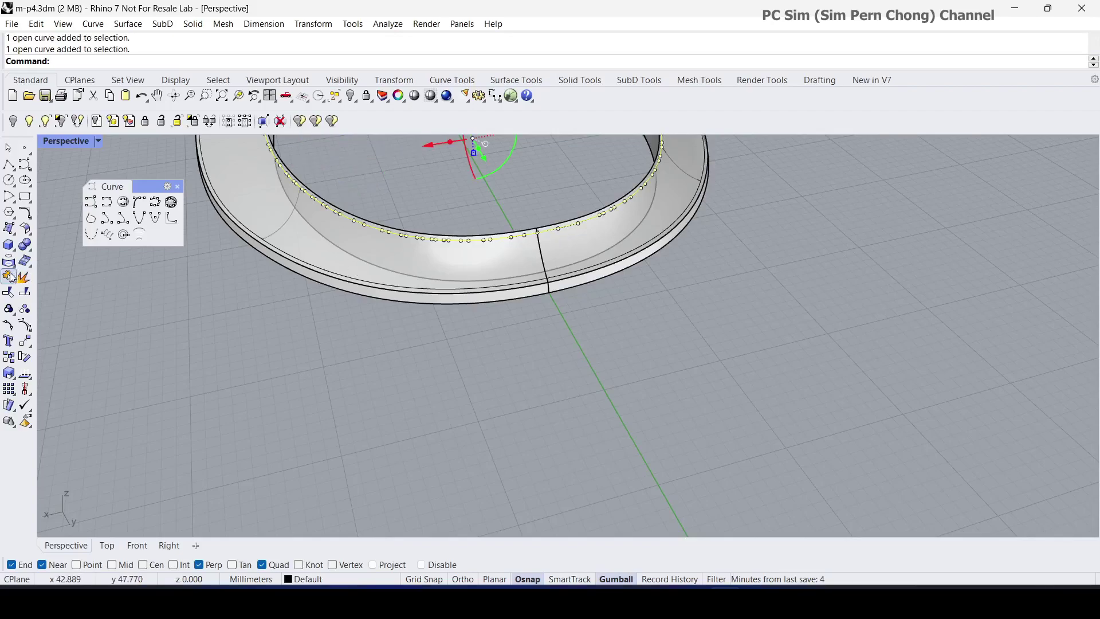
pyautogui.click(220, 290)
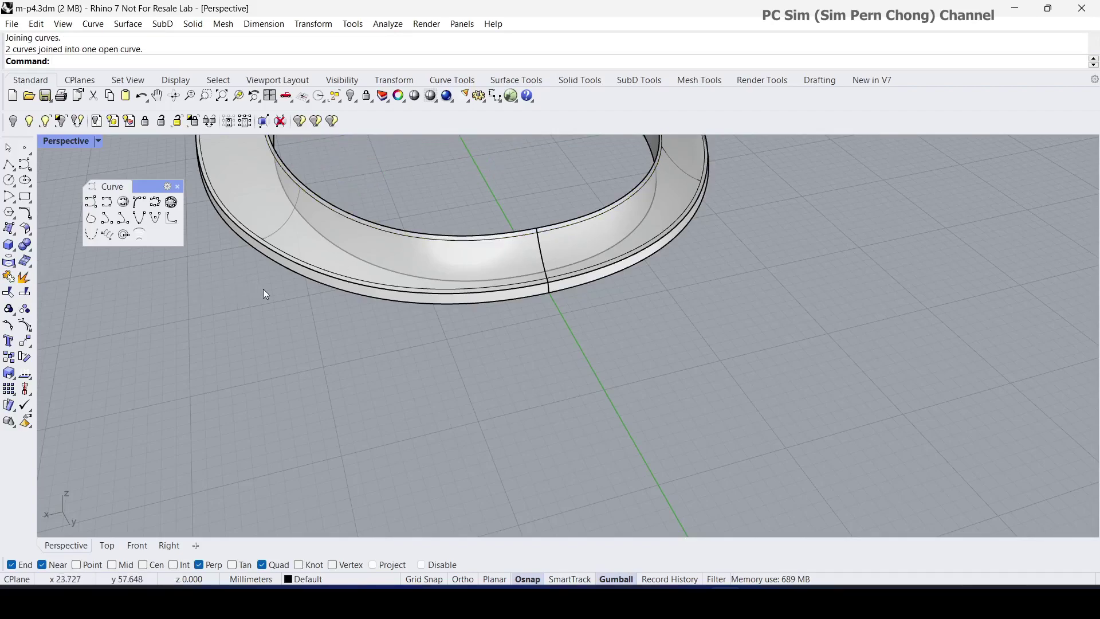
# Join the two lower offset curves at the center seam into a single curve
pyautogui.keyDown('shift'); pyautogui.moveTo(263, 289); pyautogui.dragTo(404, 354, button='right'); pyautogui.keyUp('shift')
pyautogui.scroll(9, 673, 350)
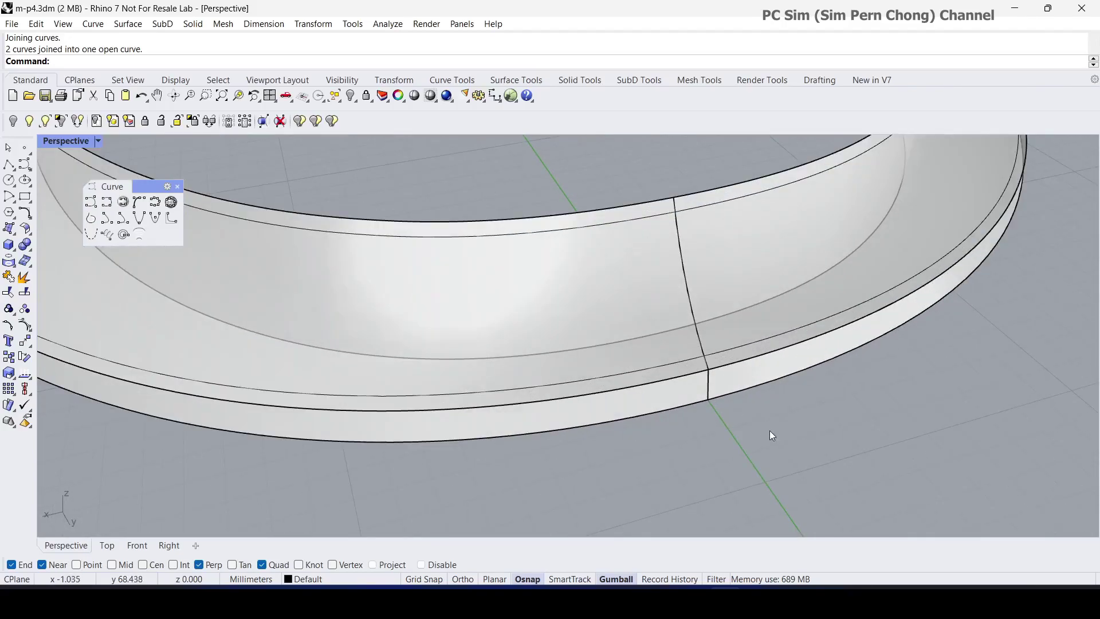
pyautogui.press('Return')
pyautogui.click(687, 364)
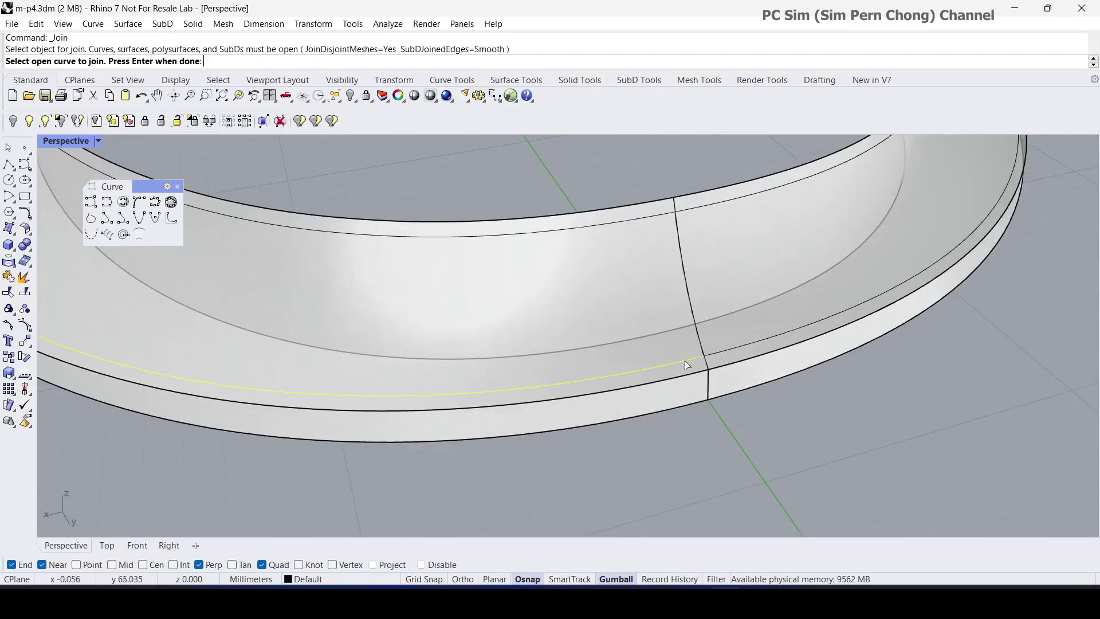
pyautogui.click(723, 359)
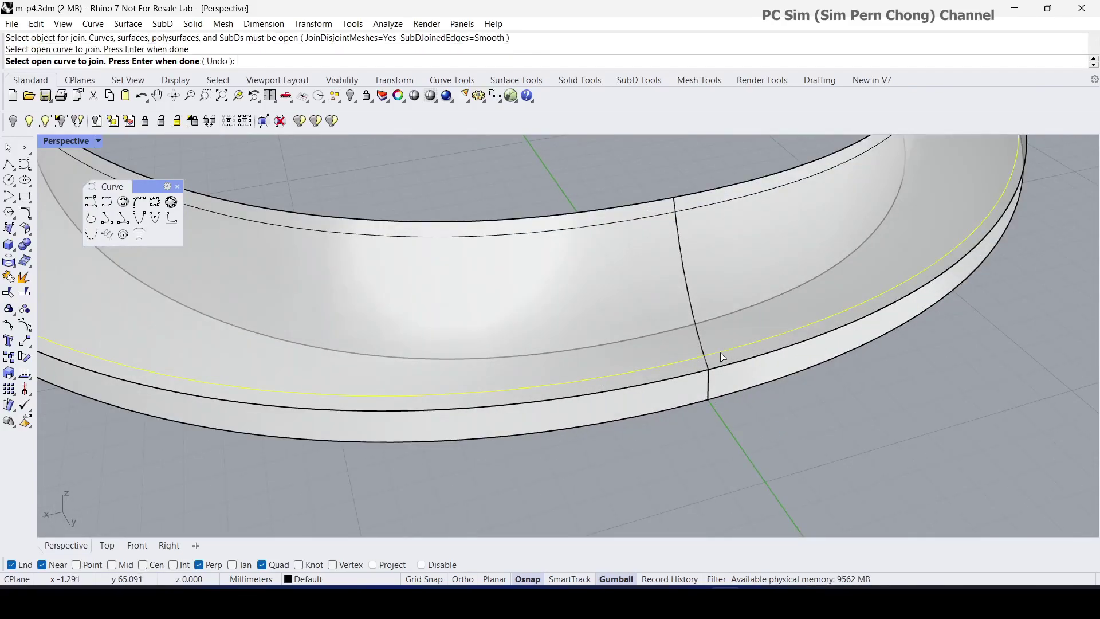
pyautogui.click(13, 281)
pyautogui.scroll(-15, 375, 329)
pyautogui.moveTo(359, 345); pyautogui.dragTo(497, 407, button='right')
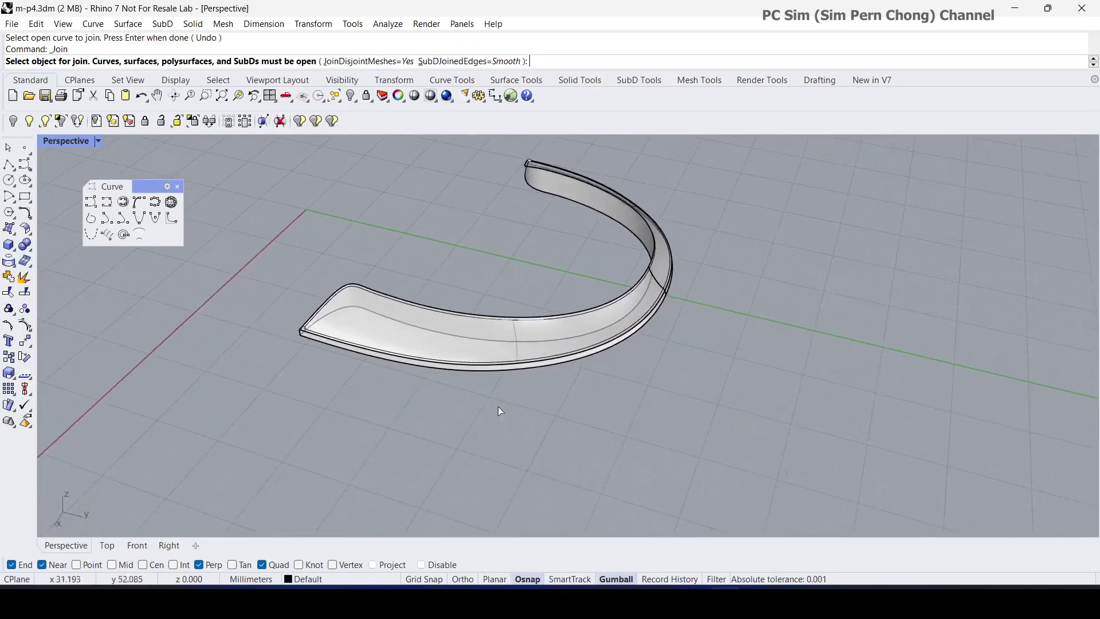
pyautogui.click(9, 230)
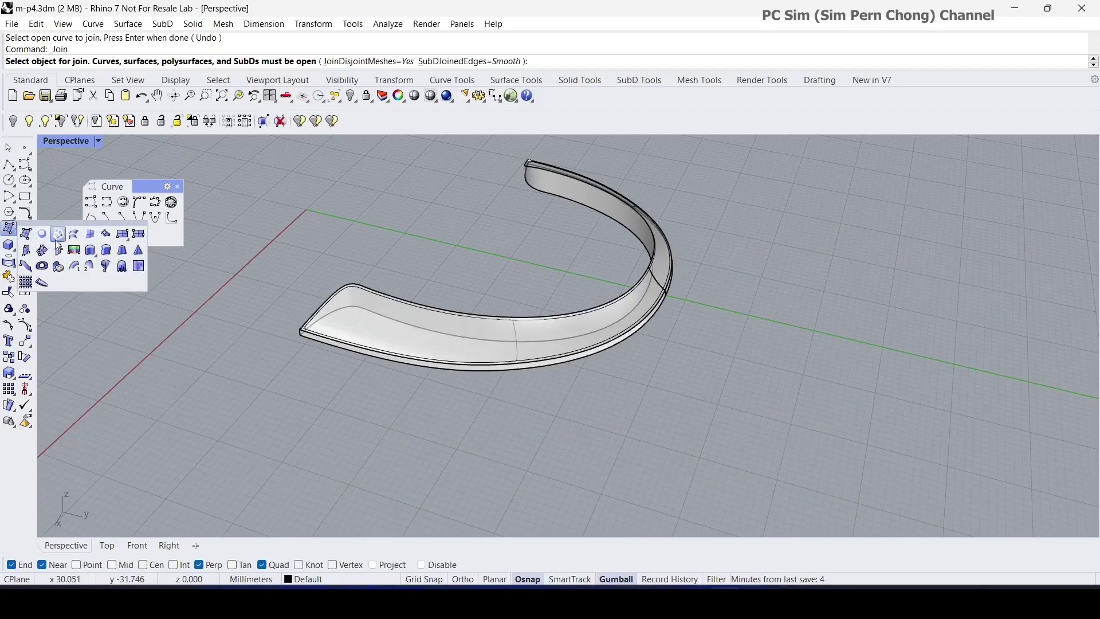
pyautogui.click(91, 269)
pyautogui.scroll(2, 316, 285)
pyautogui.click(341, 304)
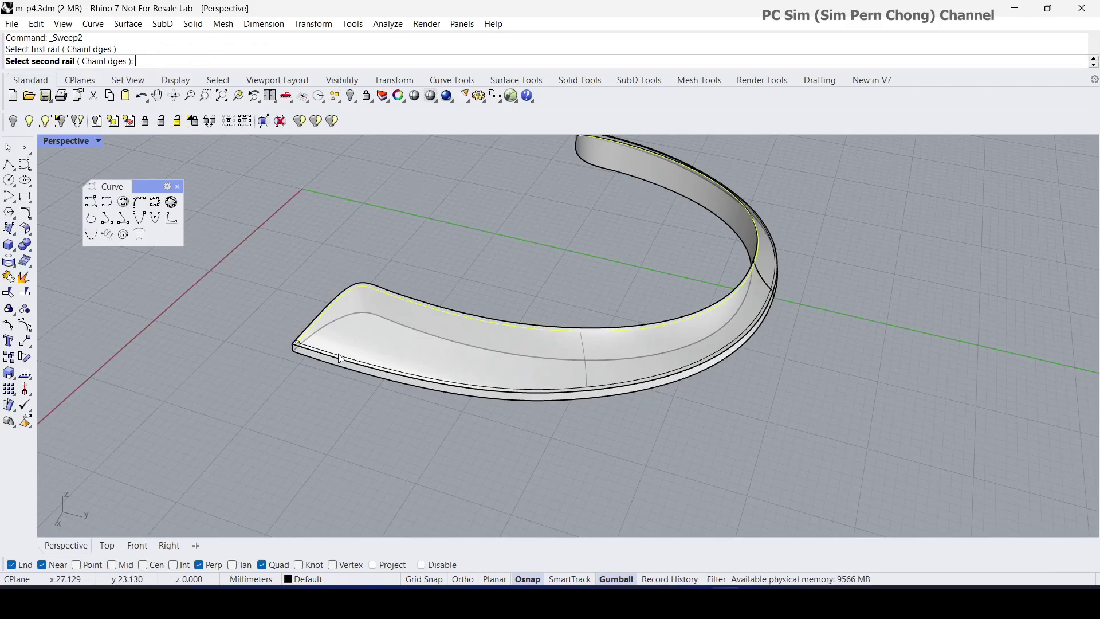
pyautogui.click(341, 359)
pyautogui.scroll(5, 278, 340)
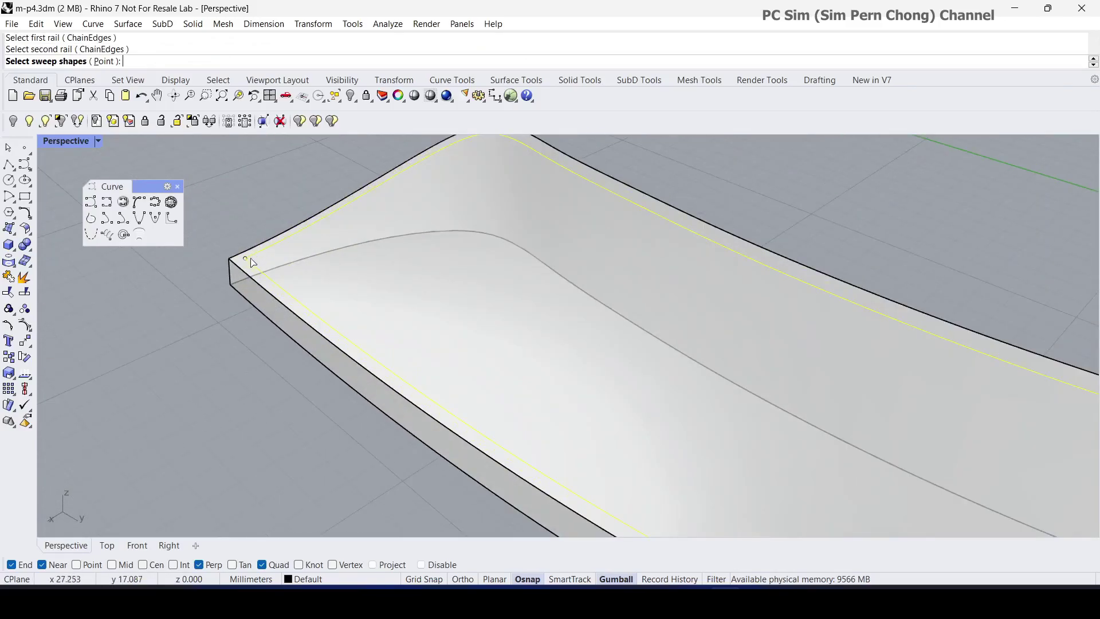
pyautogui.click(247, 261)
pyautogui.scroll(-6, 536, 356)
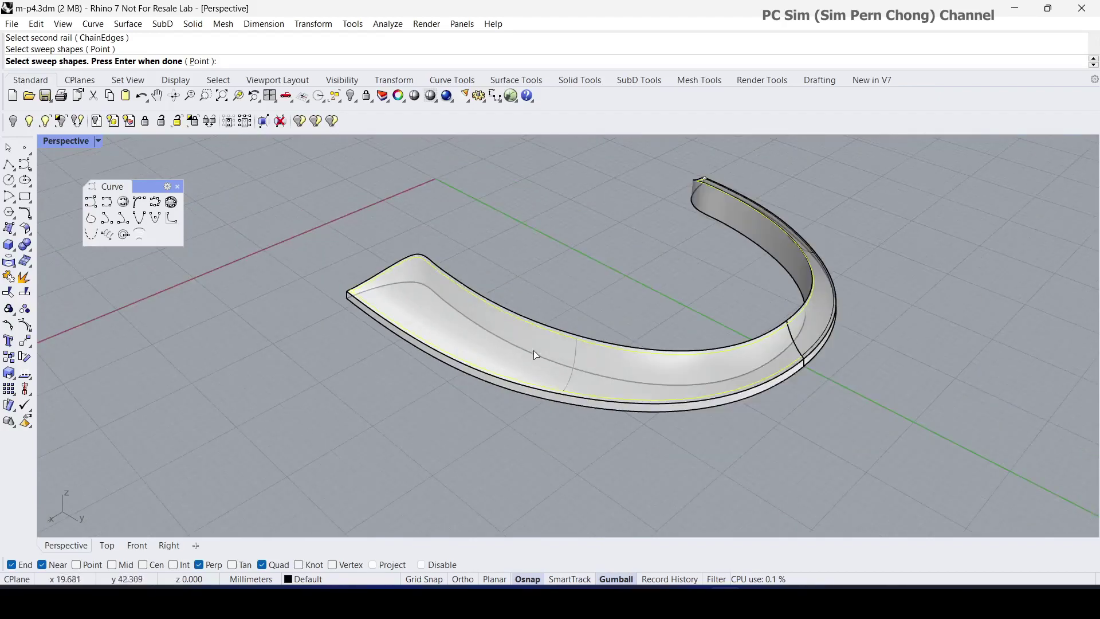
pyautogui.click(575, 358)
pyautogui.scroll(3, 790, 358)
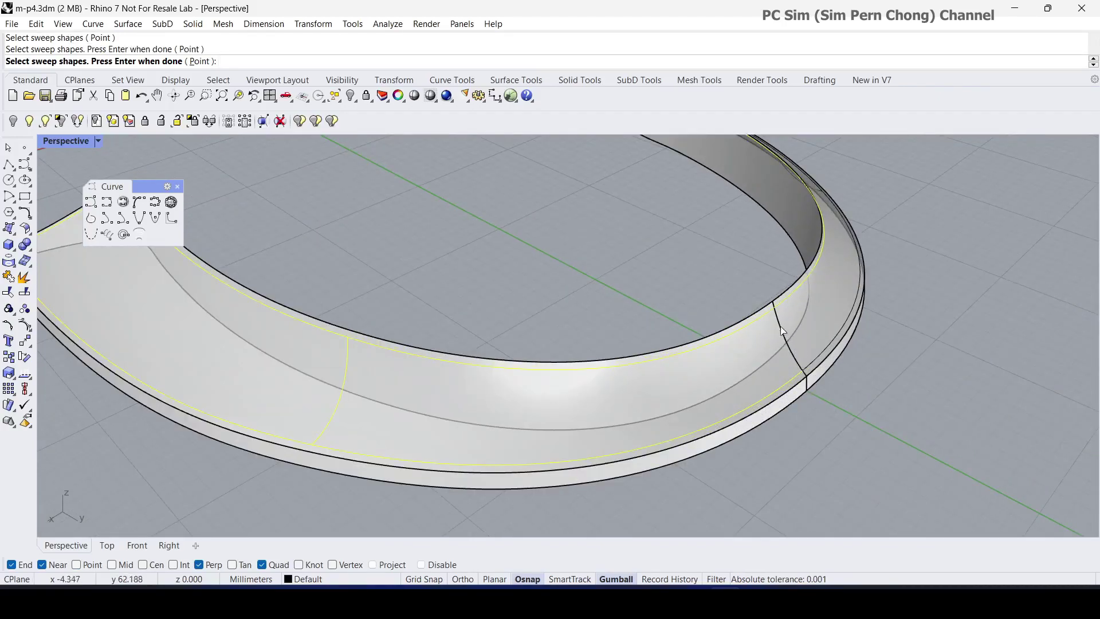
pyautogui.click(781, 331)
pyautogui.click(818, 362)
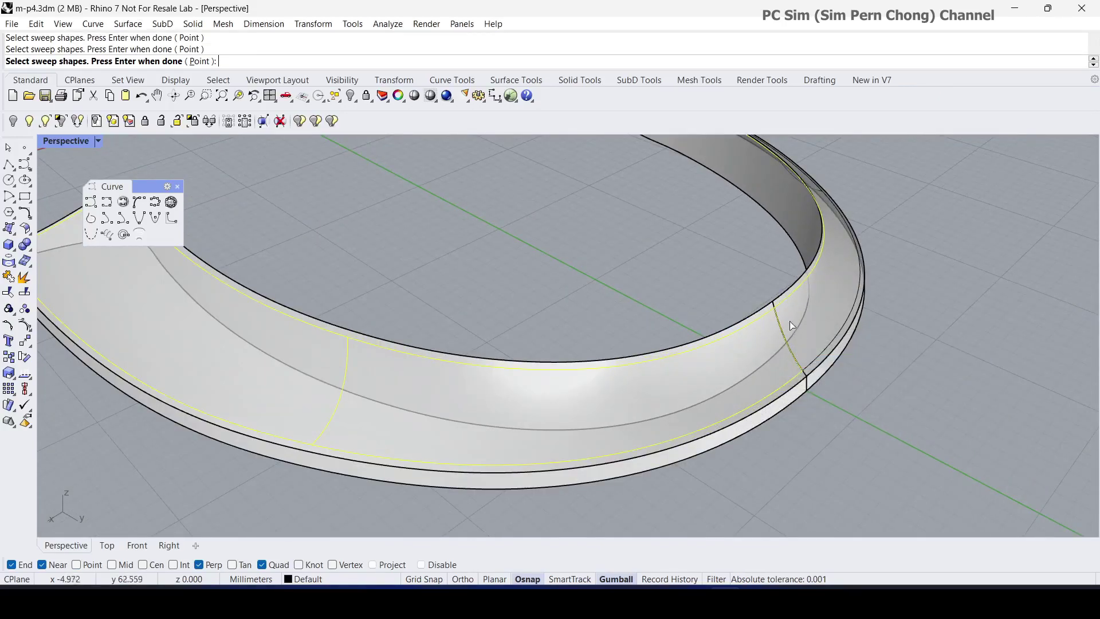
pyautogui.scroll(-3, 853, 356)
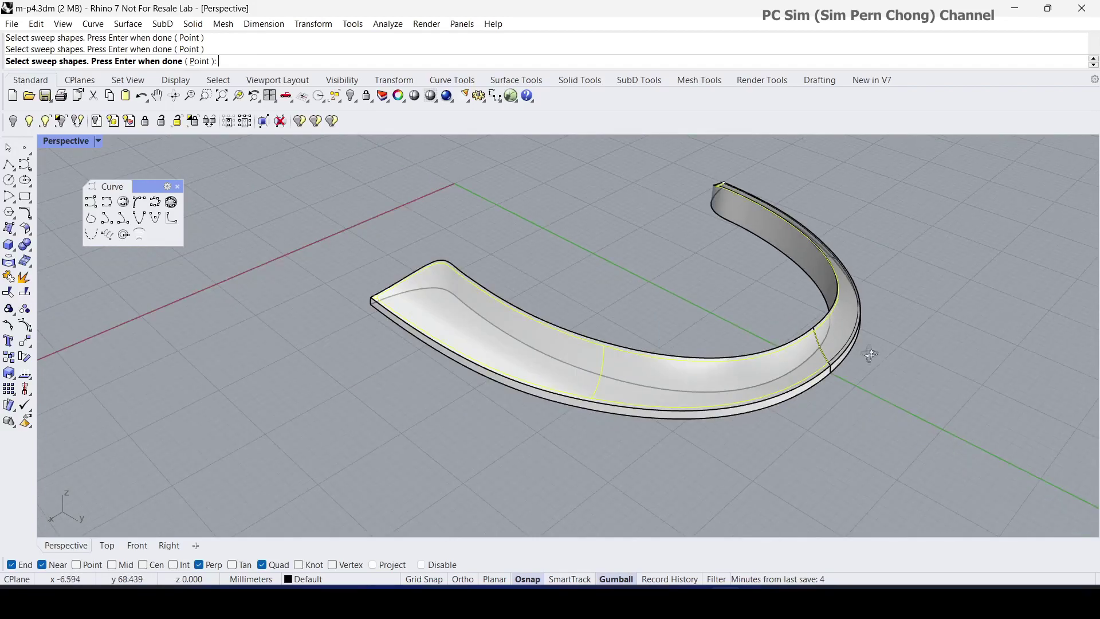
pyautogui.moveTo(854, 357); pyautogui.dragTo(762, 310, button='right')
pyautogui.scroll(4, 745, 332)
pyautogui.click(742, 346)
pyautogui.scroll(6, 740, 266)
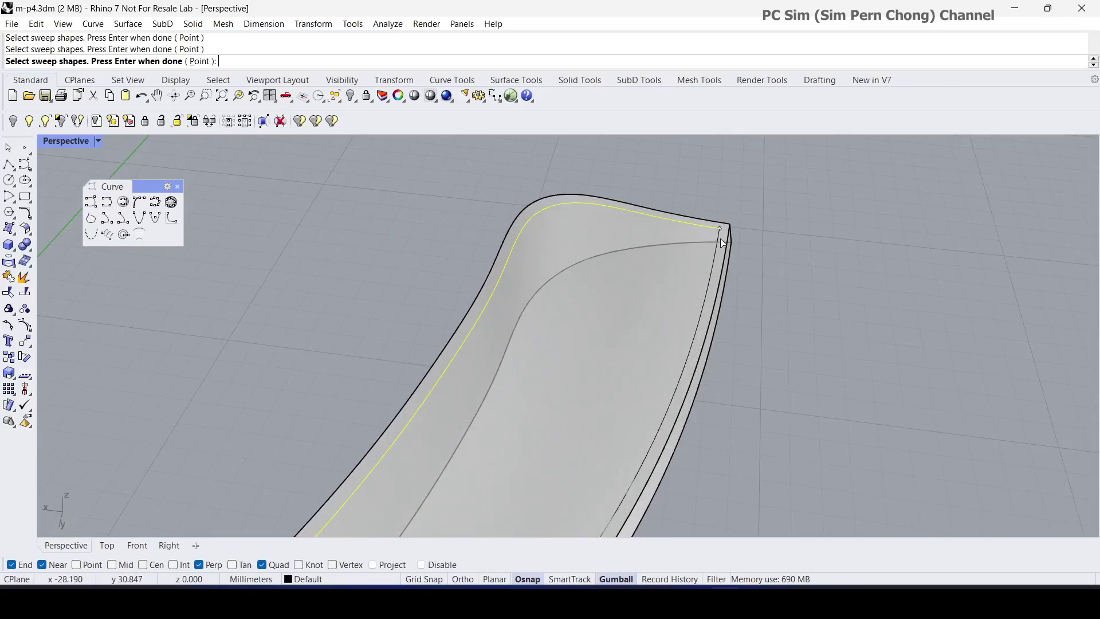
pyautogui.scroll(-3, 723, 244)
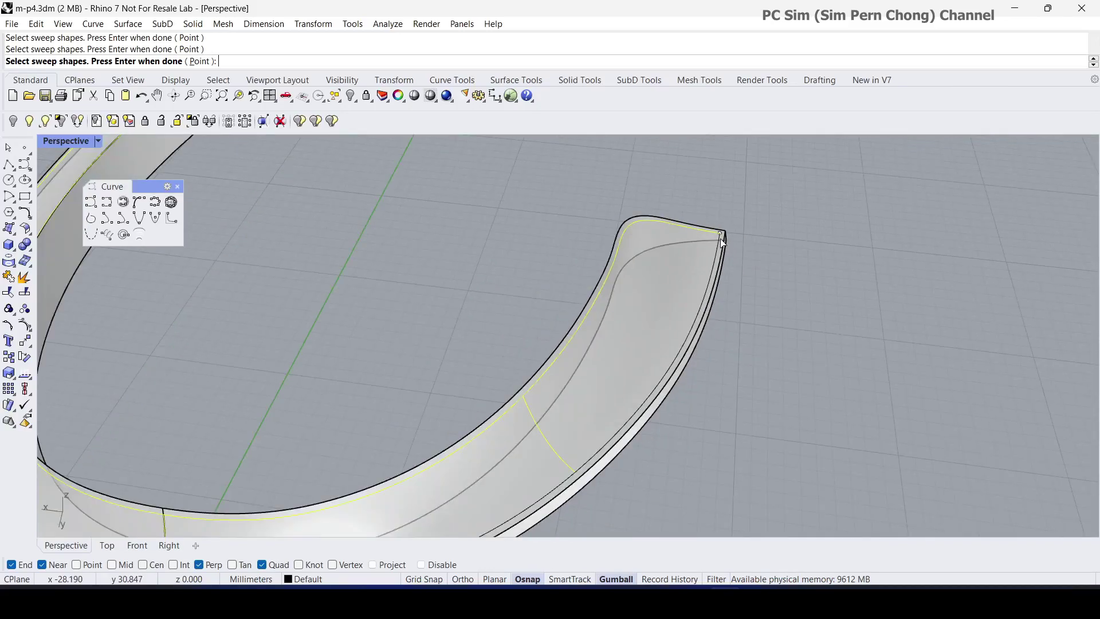
pyautogui.scroll(-3, 698, 265)
pyautogui.moveTo(696, 266); pyautogui.dragTo(748, 254, button='right')
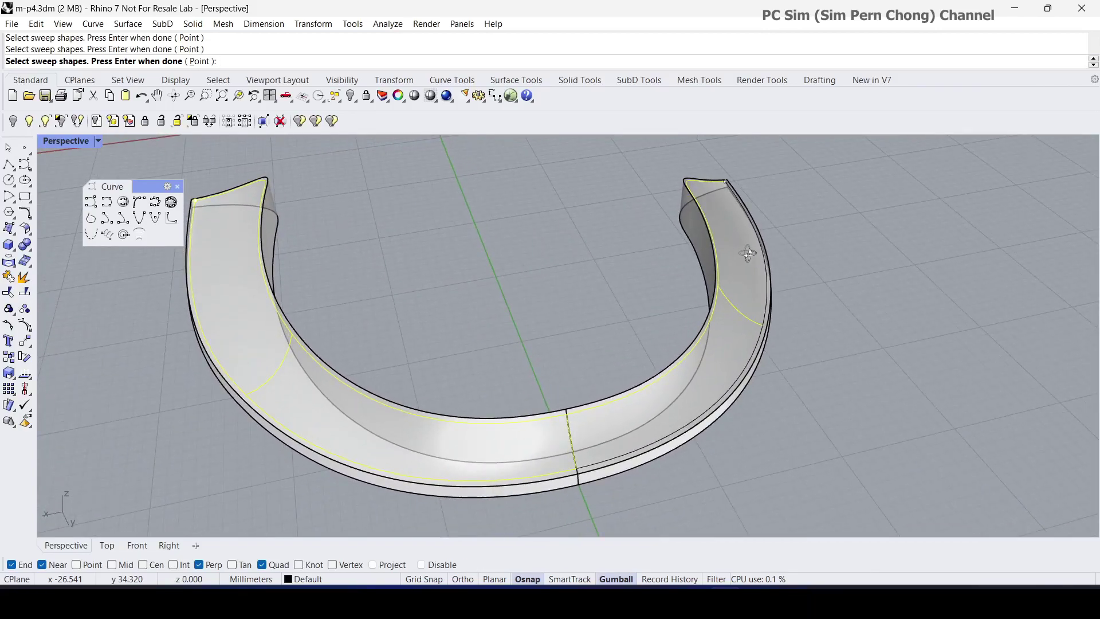
pyautogui.press('Escape')
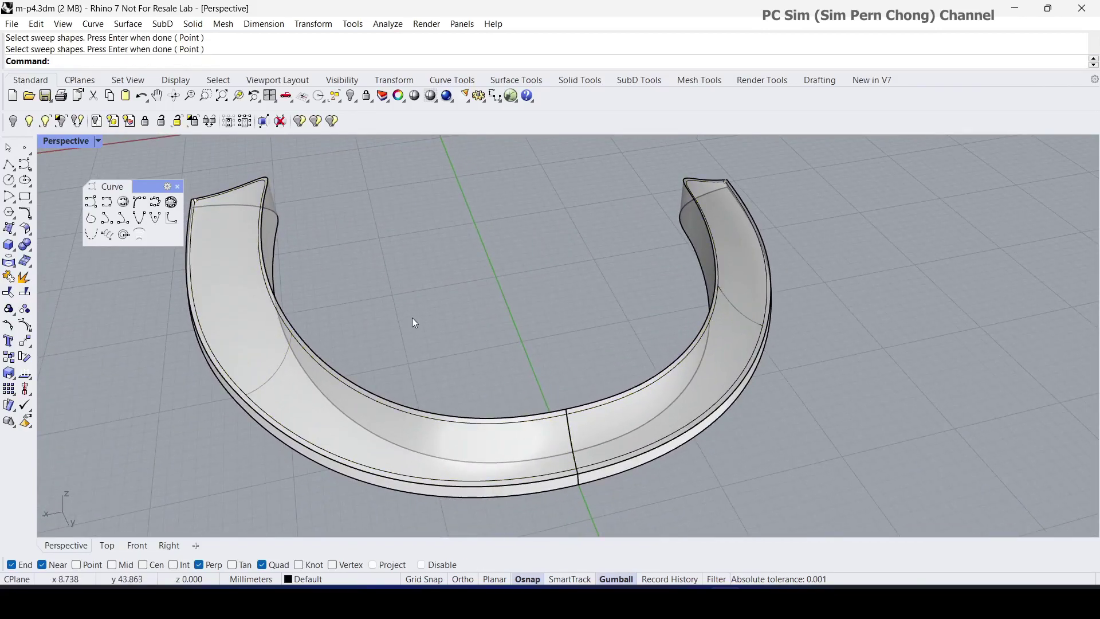
# Join the lower offset curves on both sides of the center seam into one open curve
pyautogui.click(9, 292)
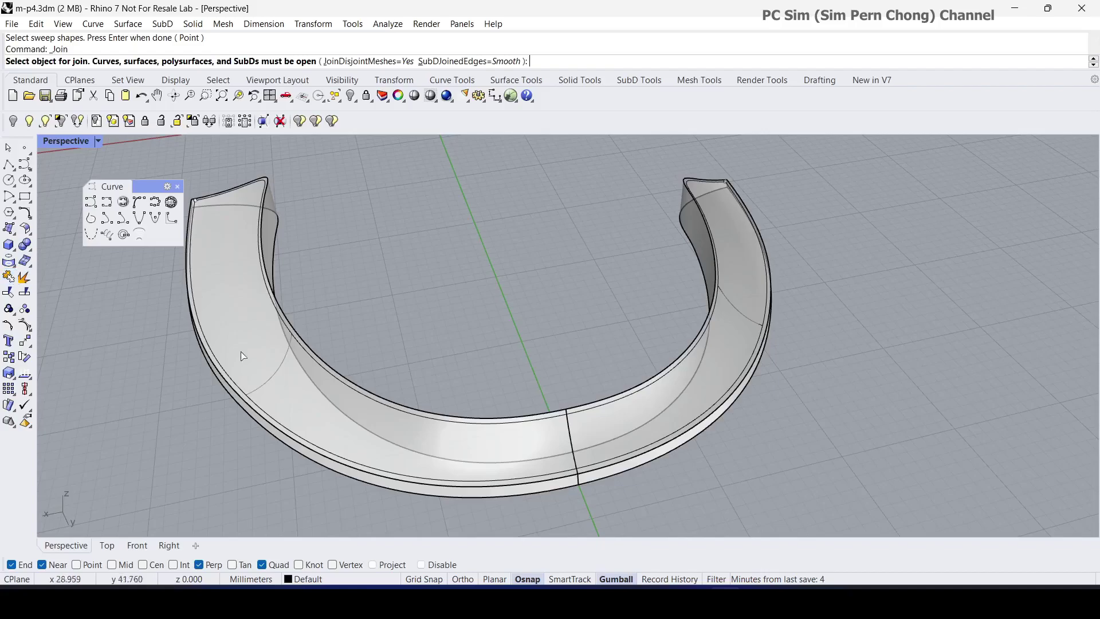
pyautogui.click(567, 476)
pyautogui.click(591, 474)
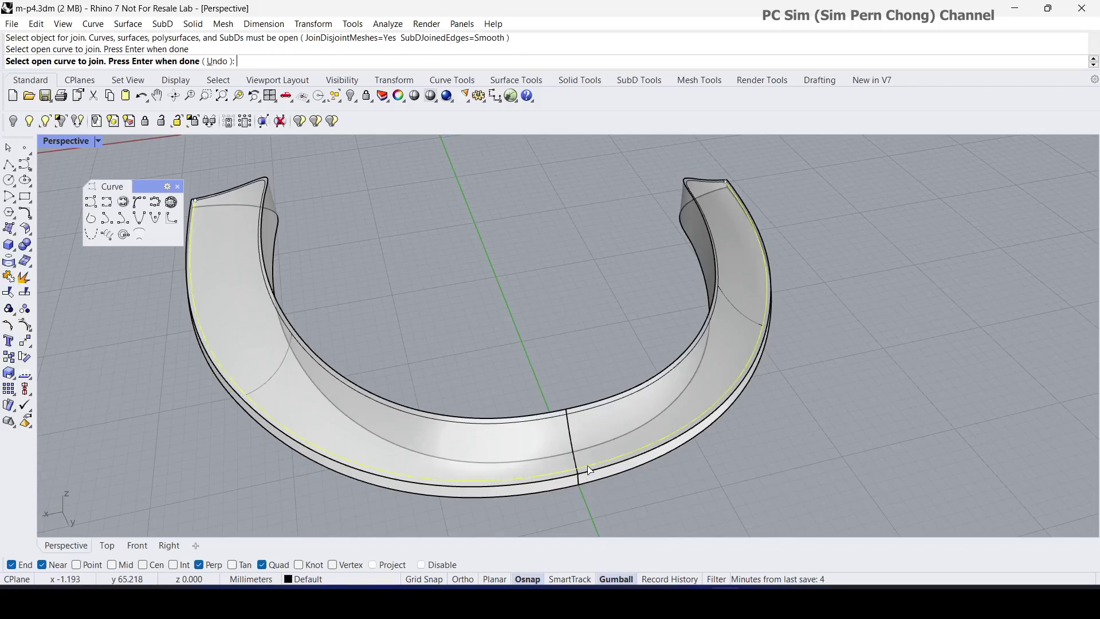
pyautogui.rightClick(617, 482)
# Start a two-rail sweep with the joined upper and lower offset curves as the rails
pyautogui.moveTo(549, 477); pyautogui.dragTo(680, 473, button='right')
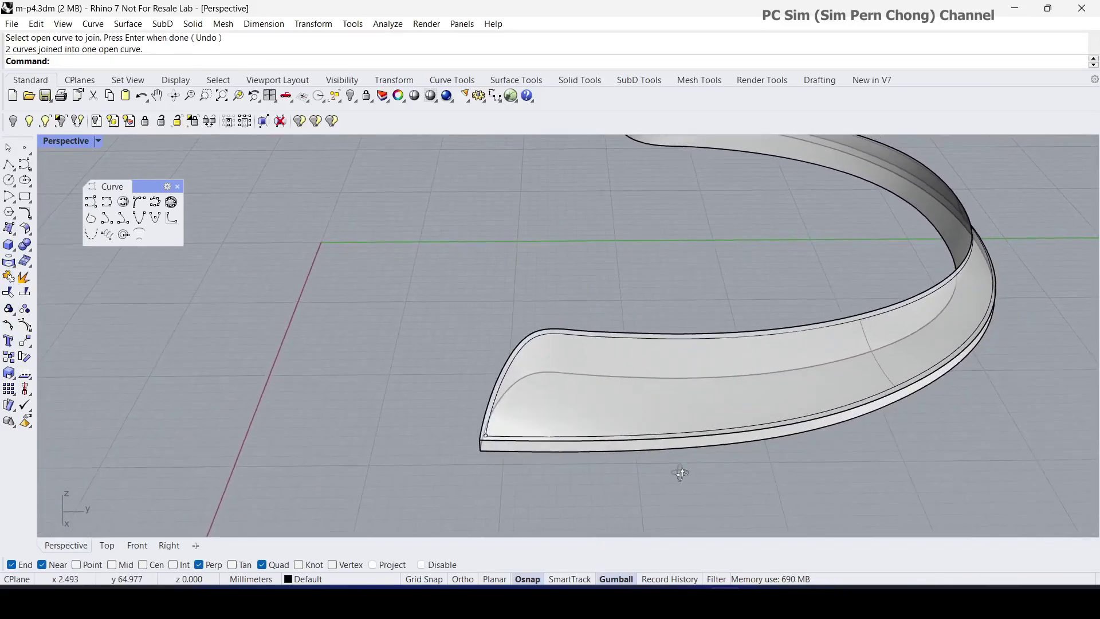
pyautogui.scroll(5, 480, 390)
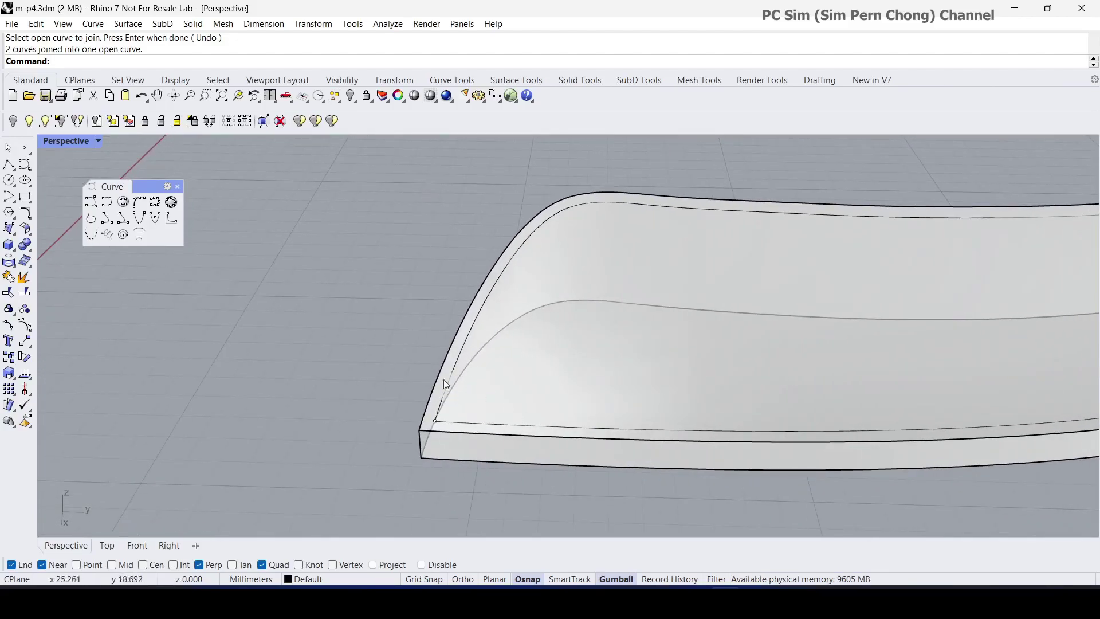
pyautogui.click(9, 230)
pyautogui.moveTo(51, 230); pyautogui.dragTo(105, 268)
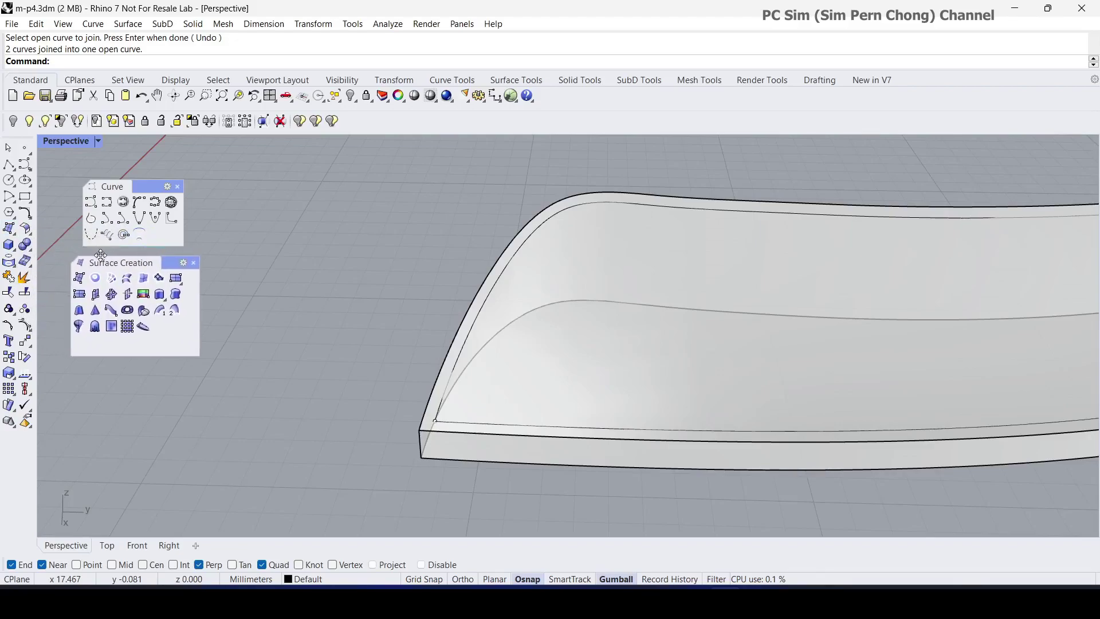
pyautogui.click(174, 313)
pyautogui.click(452, 382)
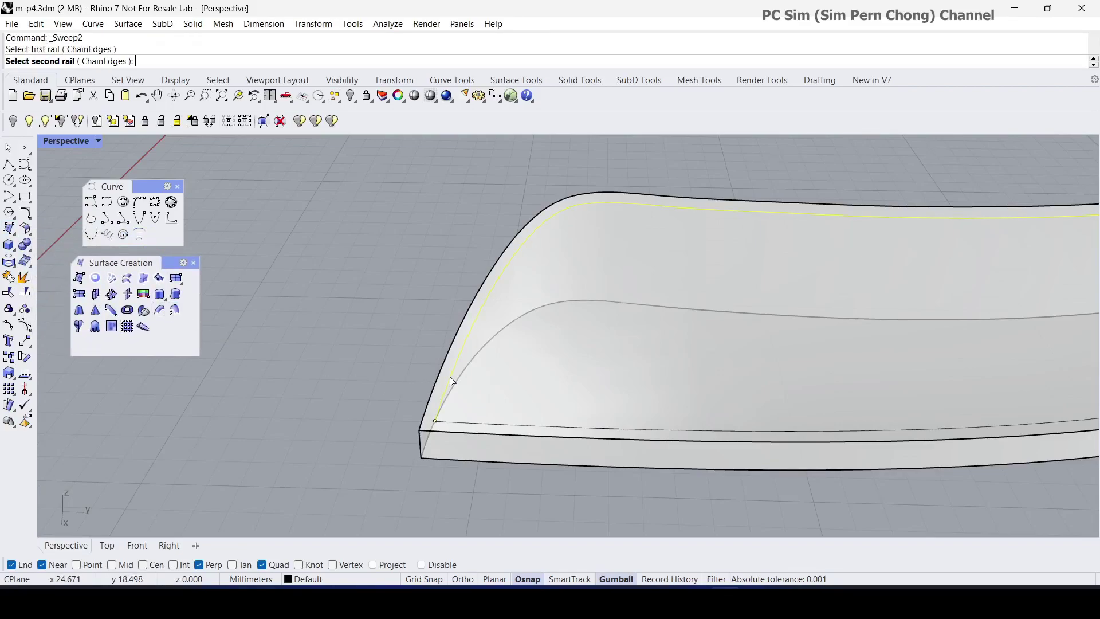
pyautogui.click(481, 429)
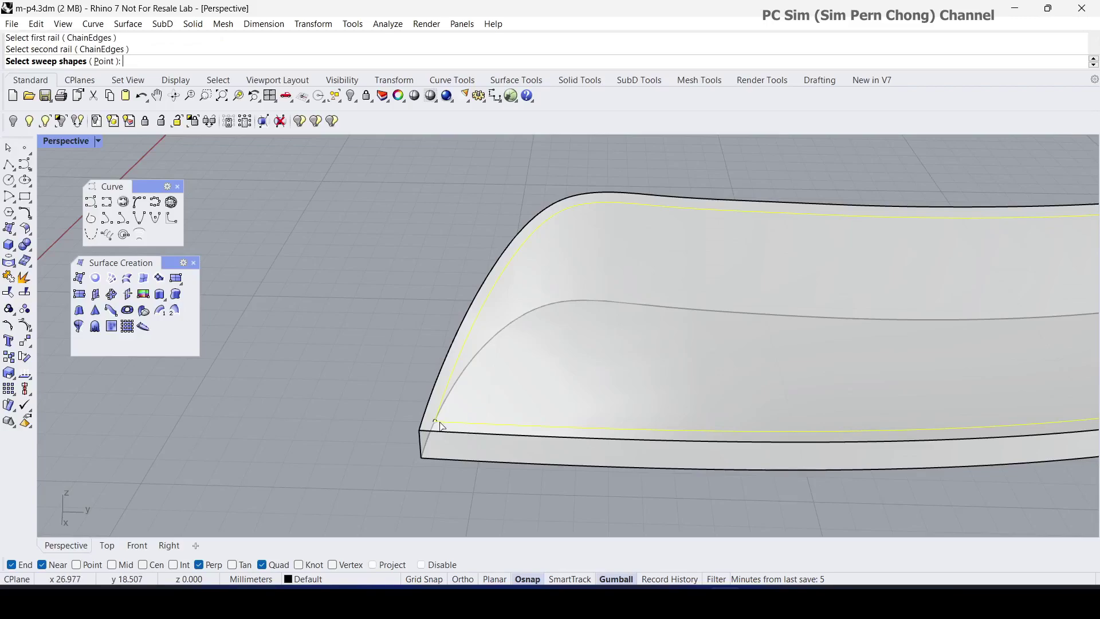
# Create the sweep through the tip points, both side cross curves and the center seam curve, with cross sections set to Do not change
pyautogui.click(436, 421)
pyautogui.scroll(-6, 457, 425)
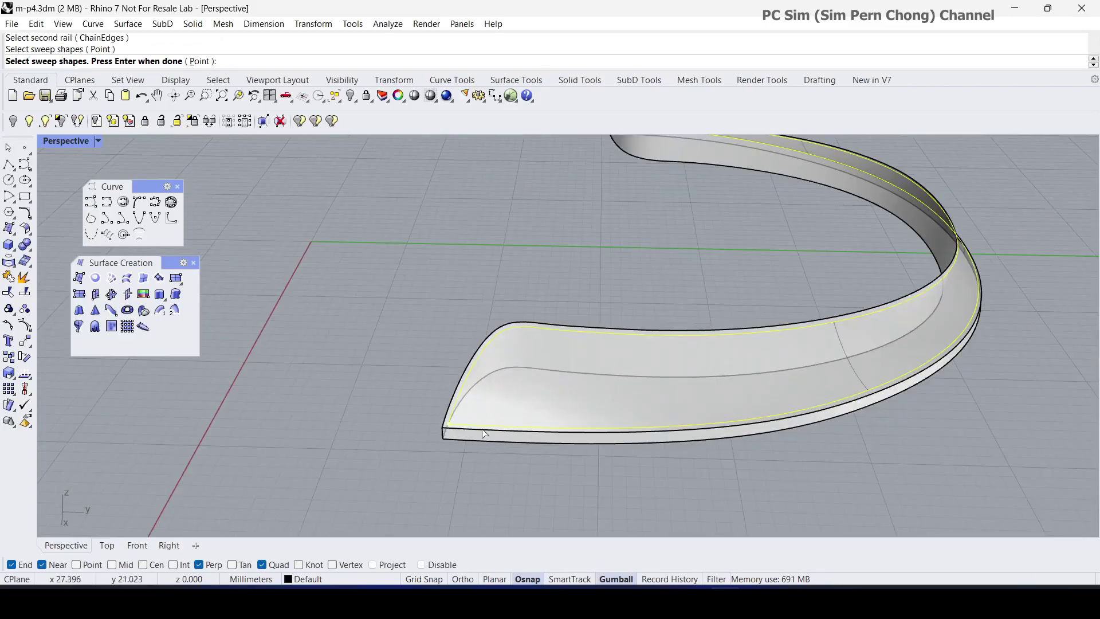
pyautogui.moveTo(482, 428); pyautogui.dragTo(414, 421, button='right')
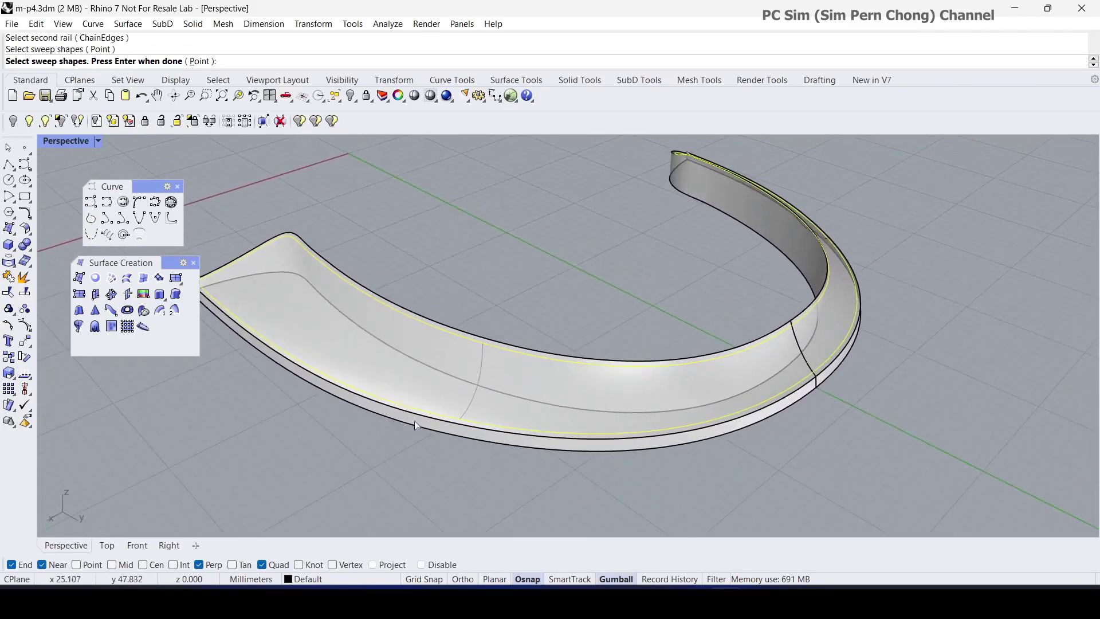
pyautogui.click(481, 365)
pyautogui.click(798, 343)
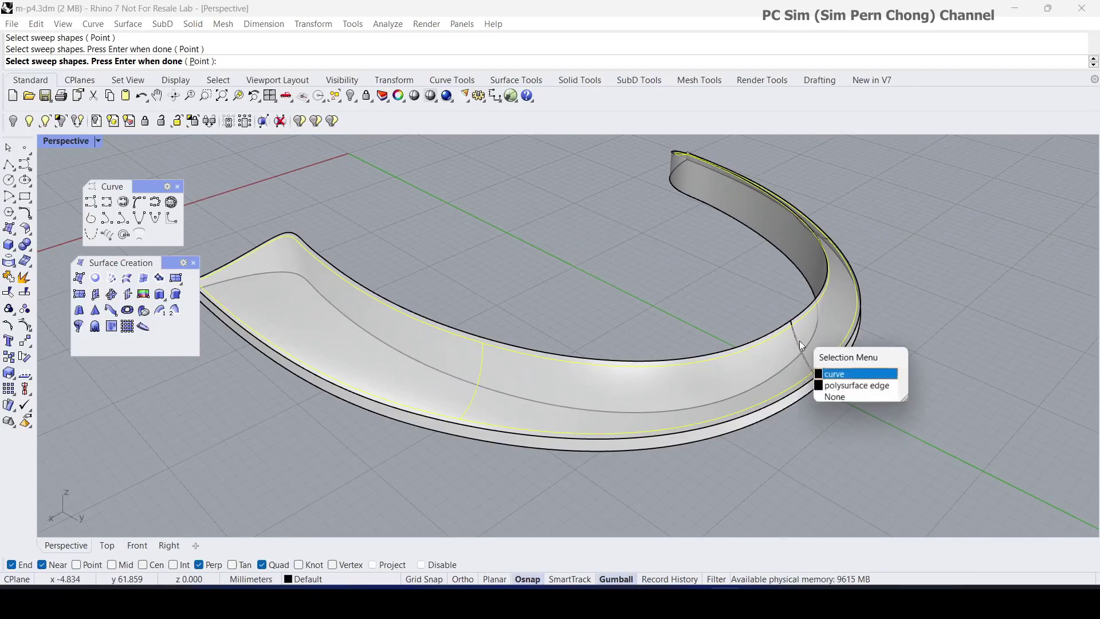
pyautogui.click(830, 372)
pyautogui.moveTo(830, 372); pyautogui.dragTo(733, 378, button='right')
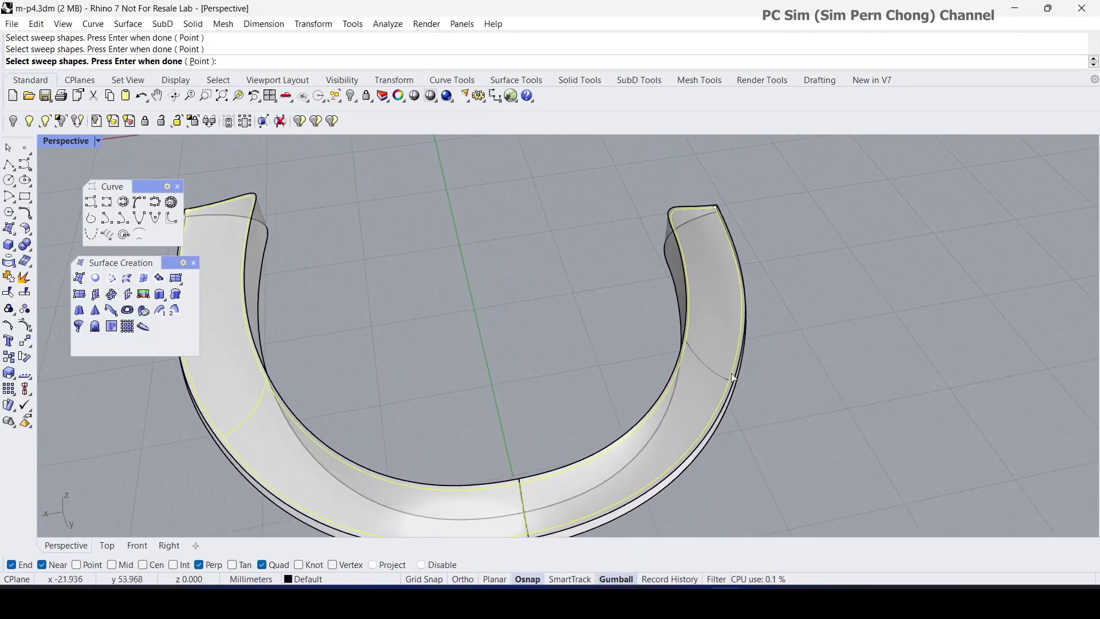
pyautogui.click(694, 356)
pyautogui.press('Return')
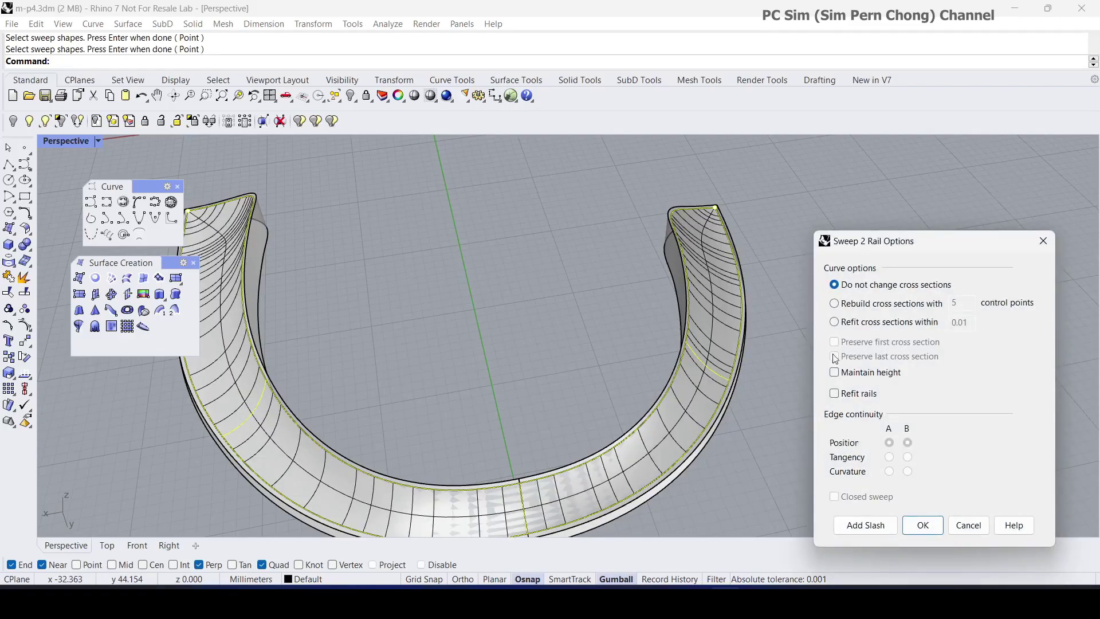
pyautogui.click(924, 525)
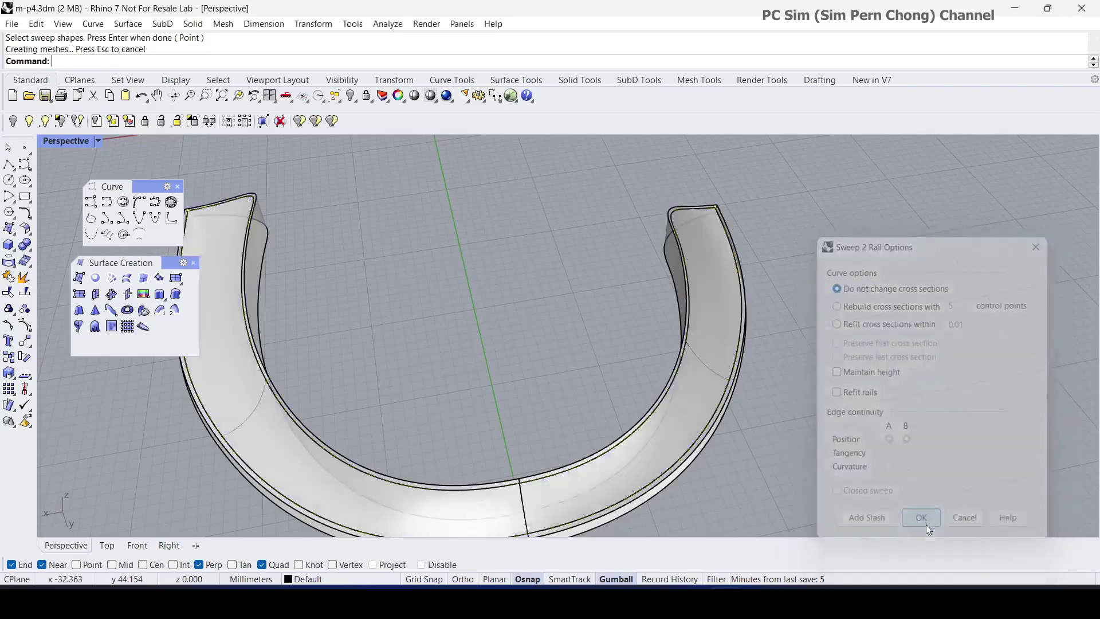
# Set the perspective viewport to Shaded display mode to inspect the swept concave surface
pyautogui.scroll(-3, 775, 466)
pyautogui.moveTo(771, 466); pyautogui.dragTo(708, 423, button='right')
pyautogui.keyDown('shift'); pyautogui.moveTo(576, 378); pyautogui.dragTo(552, 368, button='right'); pyautogui.keyUp('shift')
pyautogui.scroll(4, 597, 392)
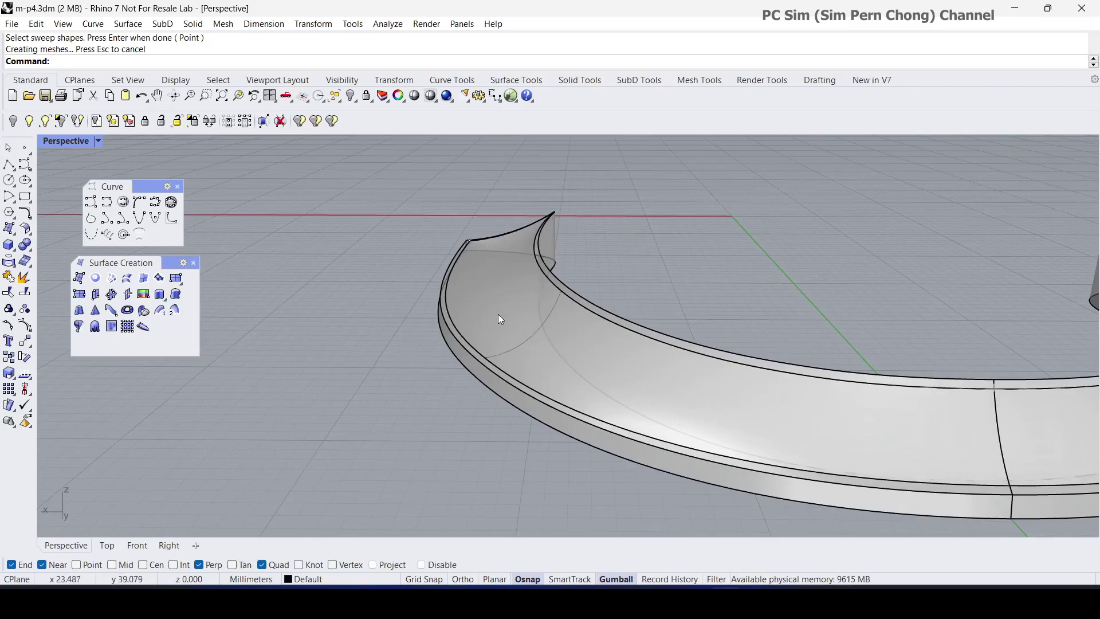
pyautogui.click(72, 145)
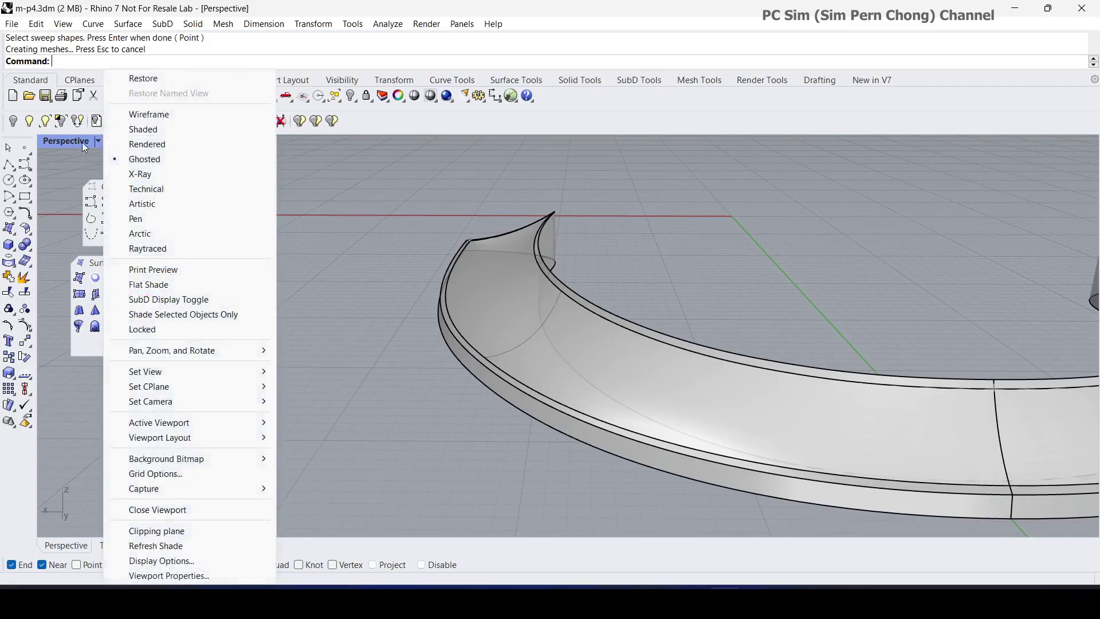
pyautogui.click(140, 131)
pyautogui.moveTo(326, 283); pyautogui.dragTo(443, 297, button='right')
pyautogui.scroll(2, 452, 300)
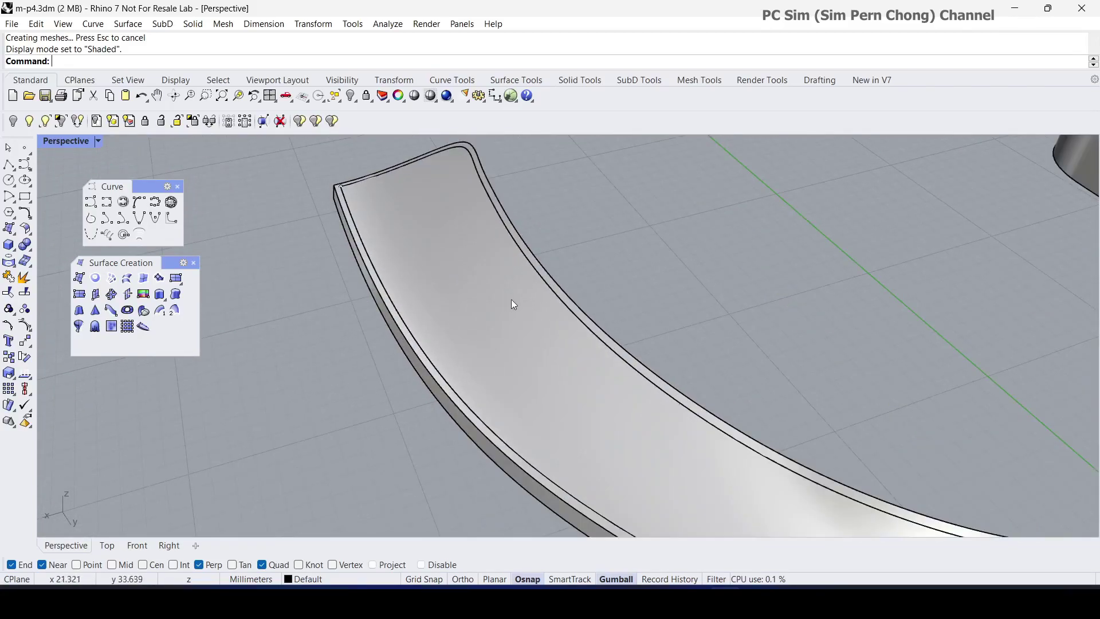
# Trim away the original side panel surface between the joined upper and lower offset curves, using both curves as cutting objects
pyautogui.click(544, 284)
pyautogui.click(575, 316)
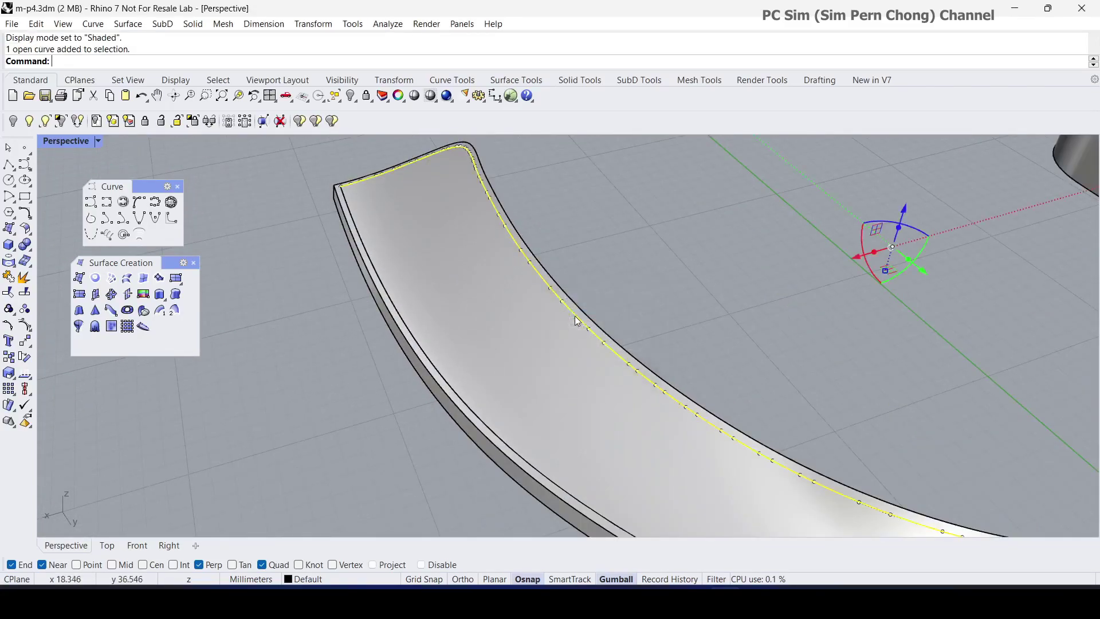
pyautogui.scroll(-3, 575, 323)
pyautogui.scroll(3, 575, 322)
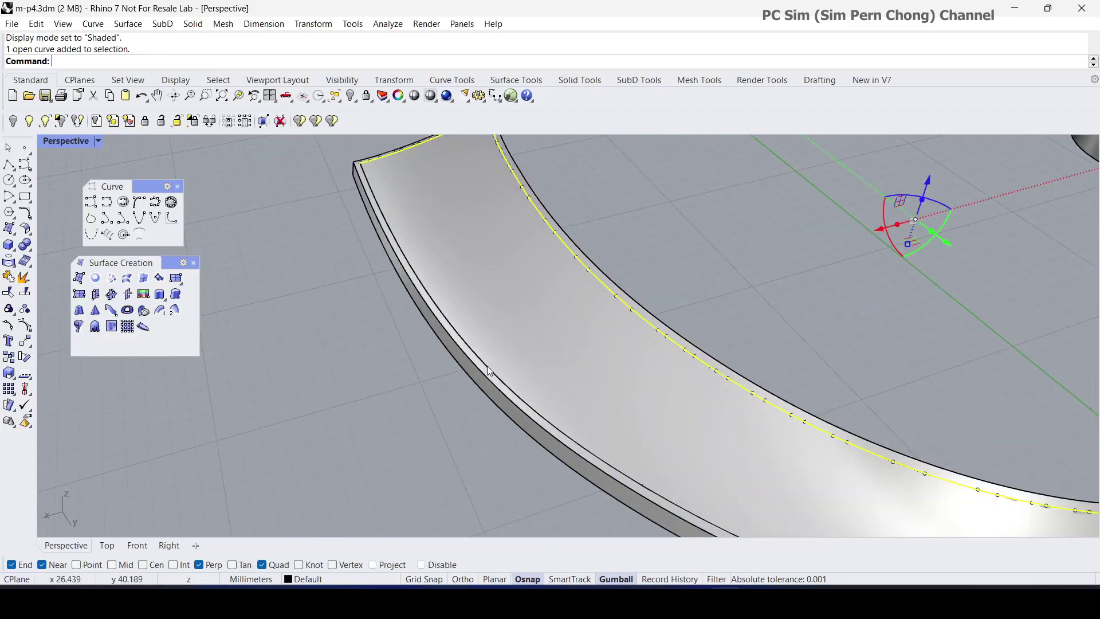
pyautogui.click(487, 370)
pyautogui.click(525, 401)
pyautogui.scroll(-5, 539, 402)
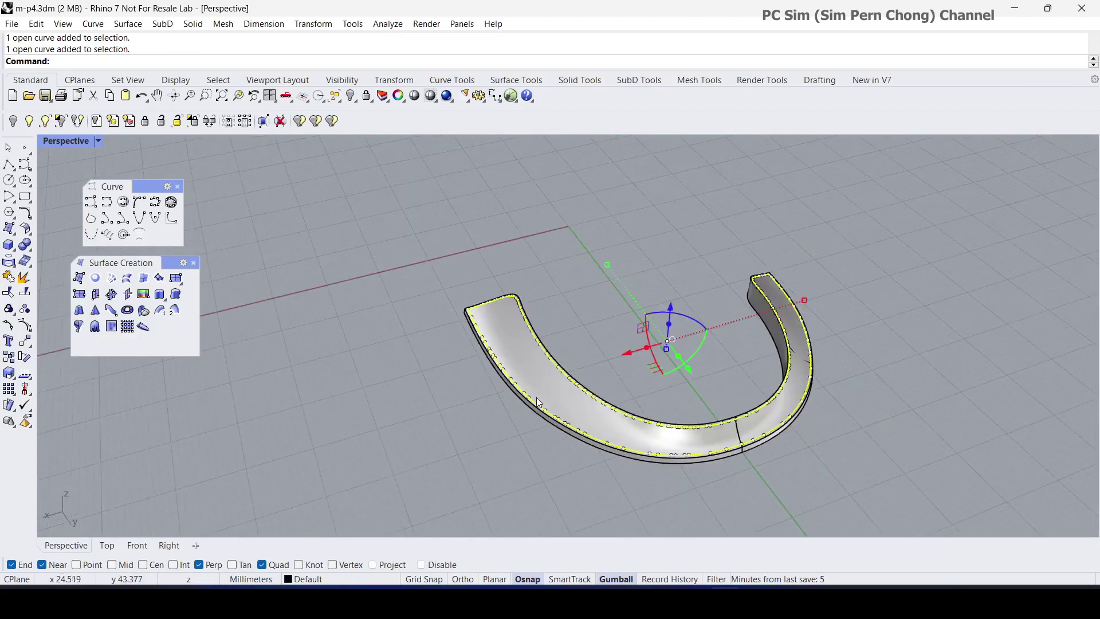
pyautogui.moveTo(539, 401); pyautogui.dragTo(359, 379, button='right')
pyautogui.scroll(5, 477, 354)
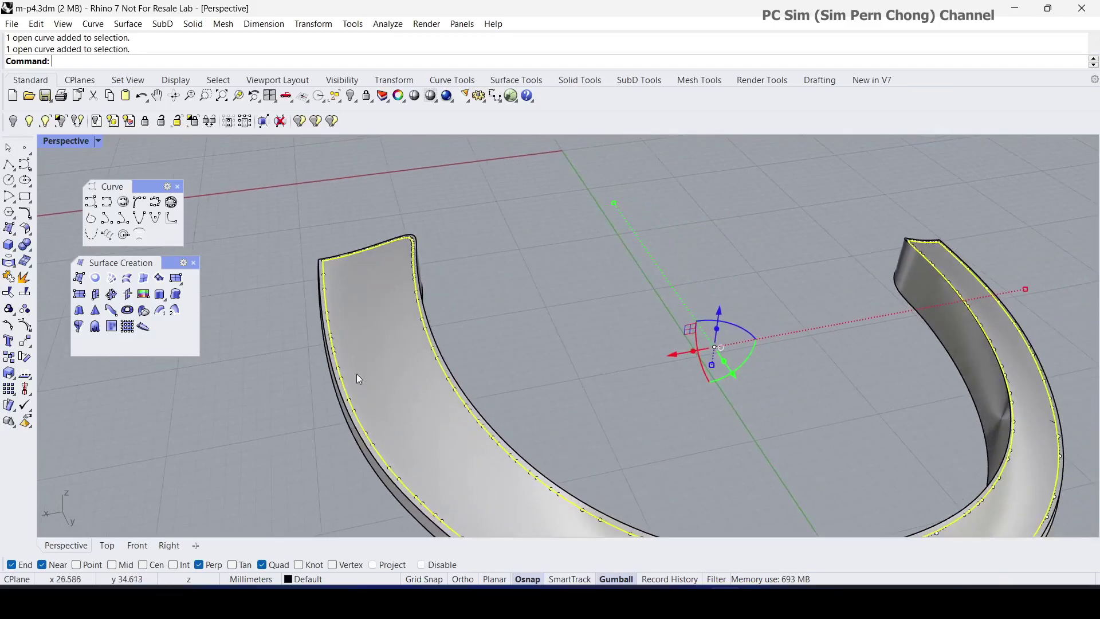
pyautogui.click(9, 292)
pyautogui.scroll(-3, 265, 343)
pyautogui.moveTo(265, 343); pyautogui.dragTo(367, 237, button='right')
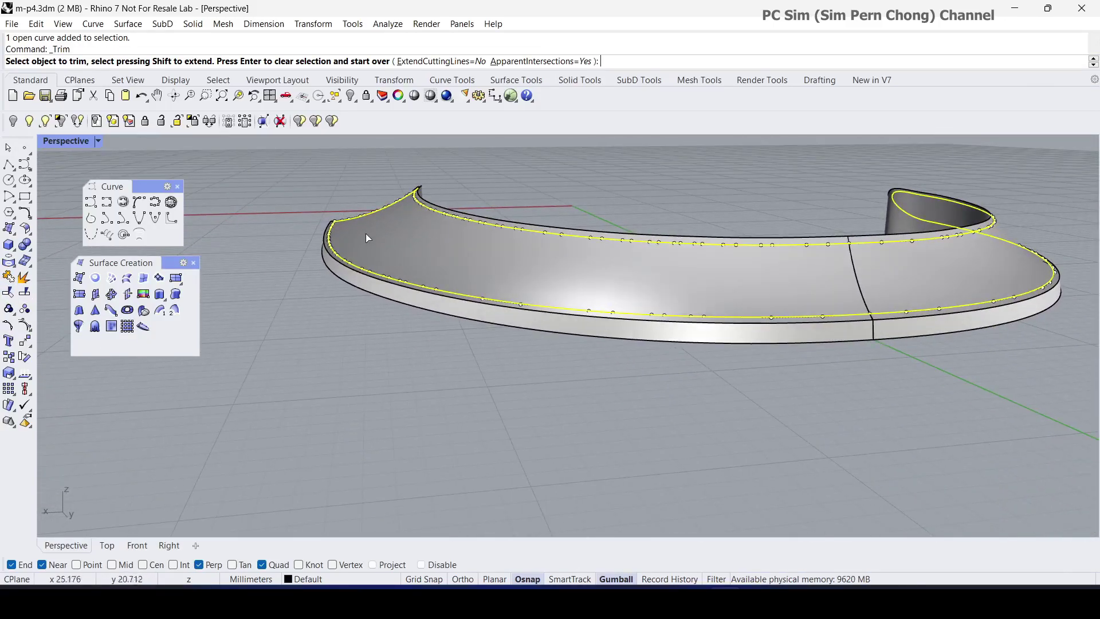
pyautogui.click(370, 231)
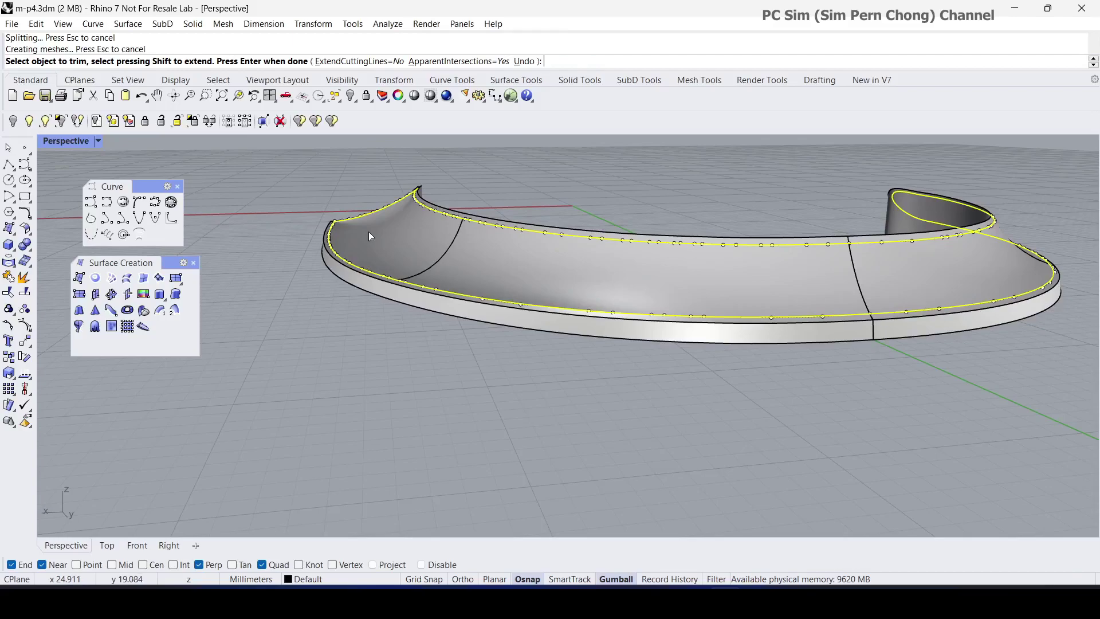
pyautogui.press('Return')
pyautogui.moveTo(369, 231); pyautogui.dragTo(455, 304, button='right')
pyautogui.scroll(-10, 507, 335)
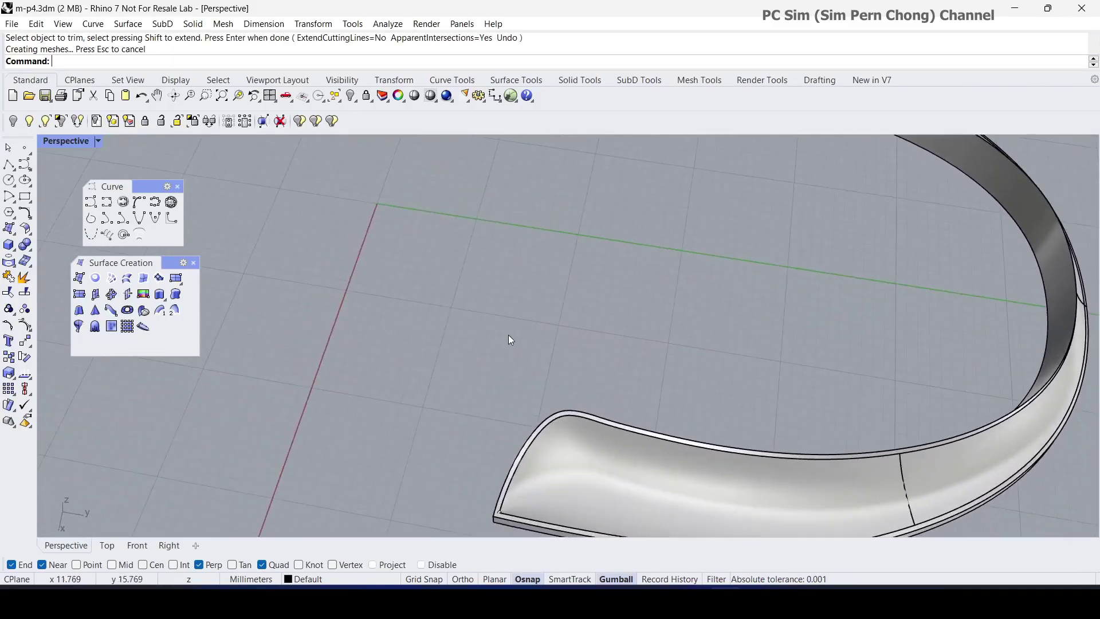
# Run a zebra stripe analysis on the swept concave surface
pyautogui.moveTo(509, 333); pyautogui.dragTo(643, 388, button='right')
pyautogui.scroll(-3, 676, 404)
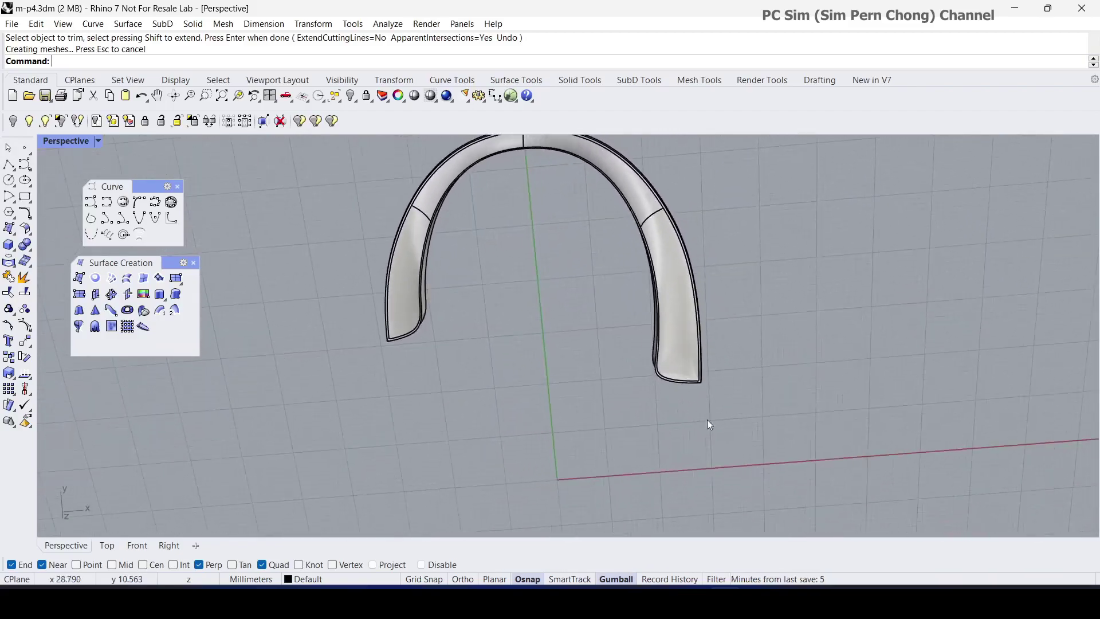
pyautogui.scroll(5, 728, 335)
pyautogui.click(629, 376)
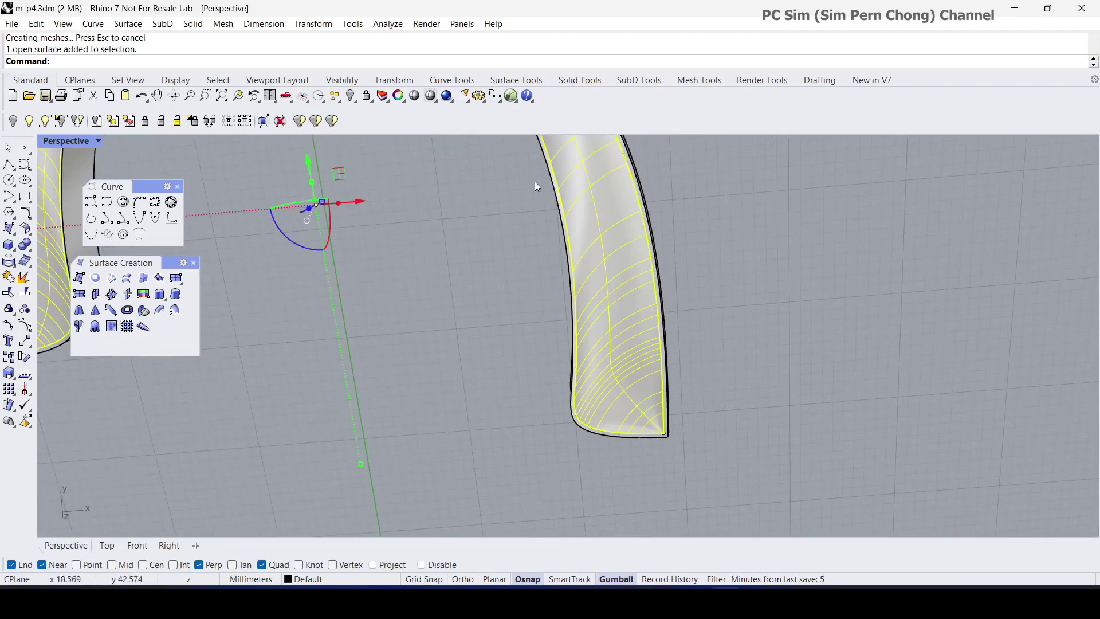
pyautogui.click(388, 24)
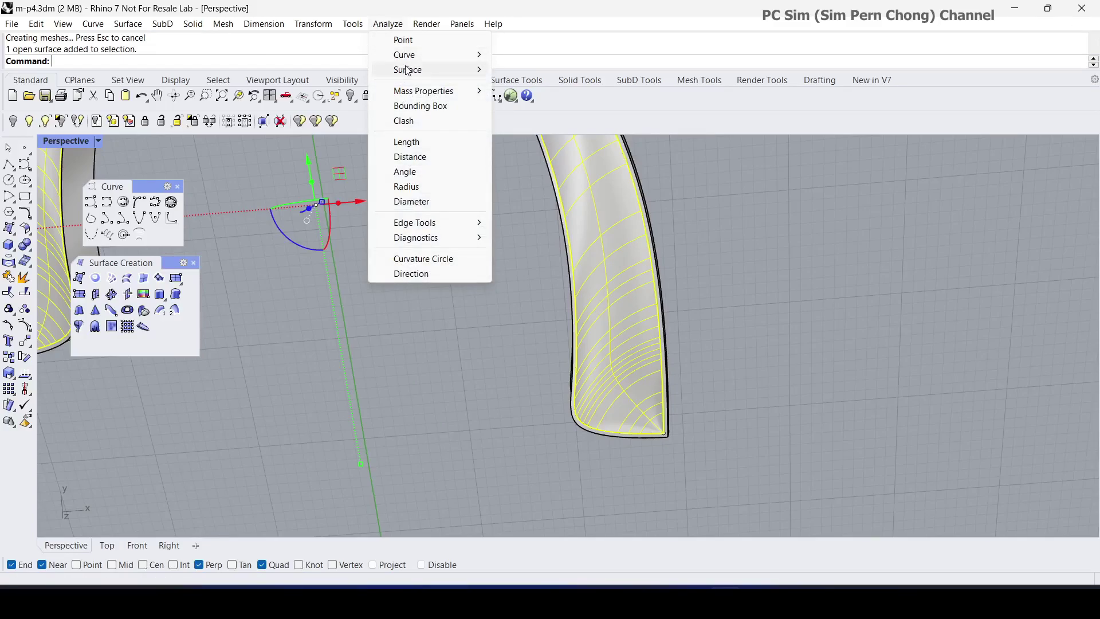
pyautogui.moveTo(407, 69)
pyautogui.click(525, 114)
pyautogui.scroll(5, 669, 400)
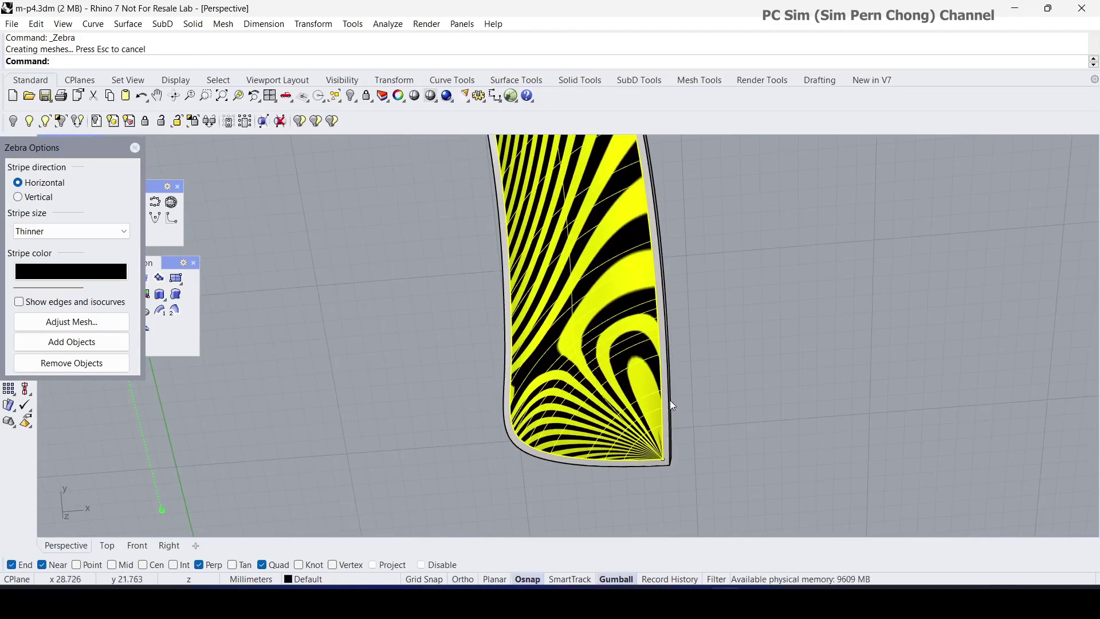
# Examine the zebra stripe flow around the swept surface's pointed tip corner, and end the analysis
pyautogui.scroll(-3, 678, 432)
pyautogui.keyDown('shift'); pyautogui.moveTo(696, 432); pyautogui.dragTo(725, 416, button='right'); pyautogui.keyUp('shift')
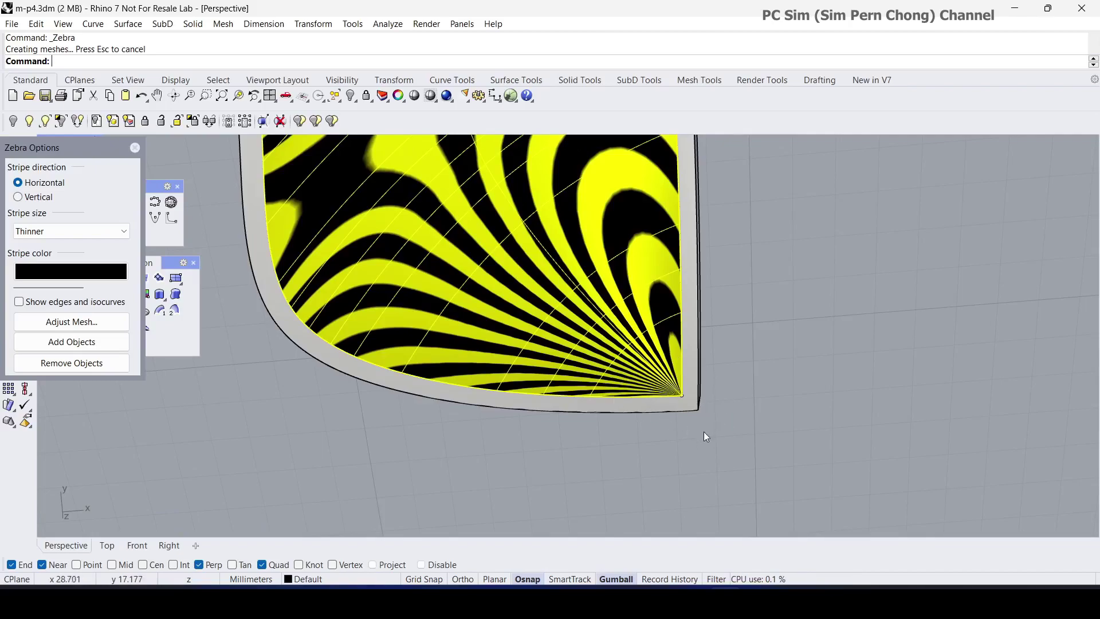
pyautogui.click(704, 432)
pyautogui.scroll(-5, 703, 426)
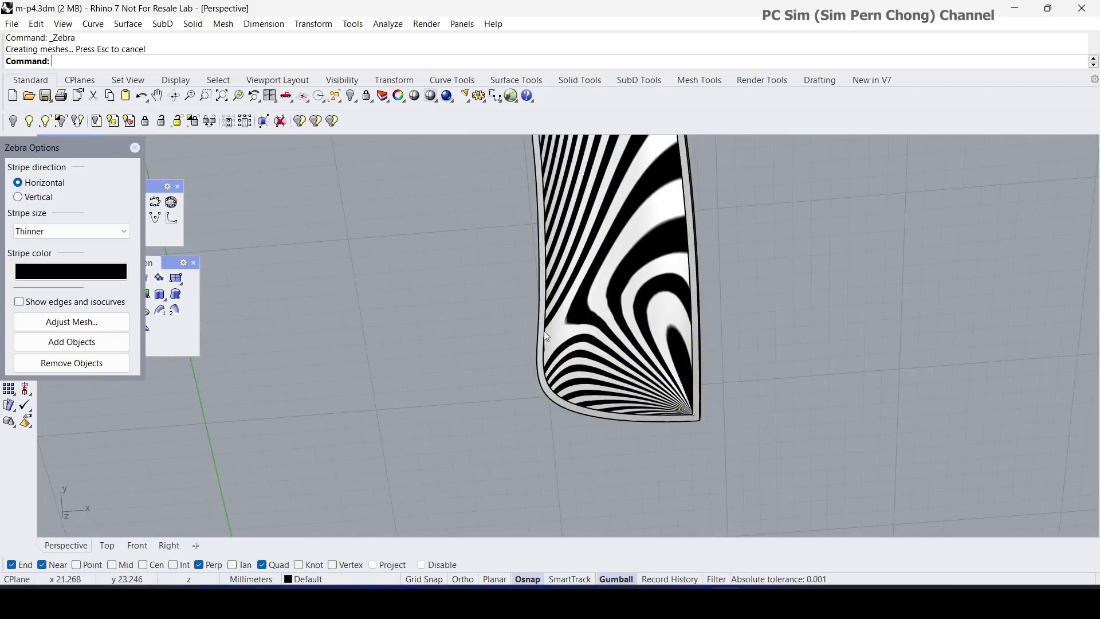
pyautogui.click(135, 148)
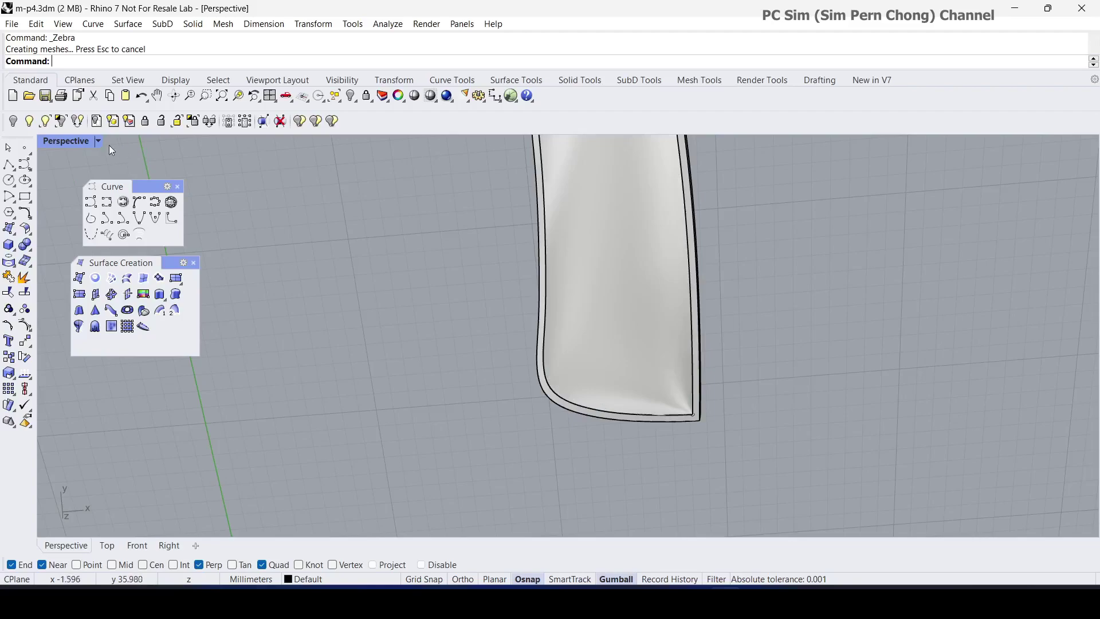
# In the Top view, draw an open two-segment polyline around the swept surface's pointed corner, with segments about 5.7 mm and 5.4 mm long
pyautogui.doubleClick(78, 142)
pyautogui.doubleClick(50, 139)
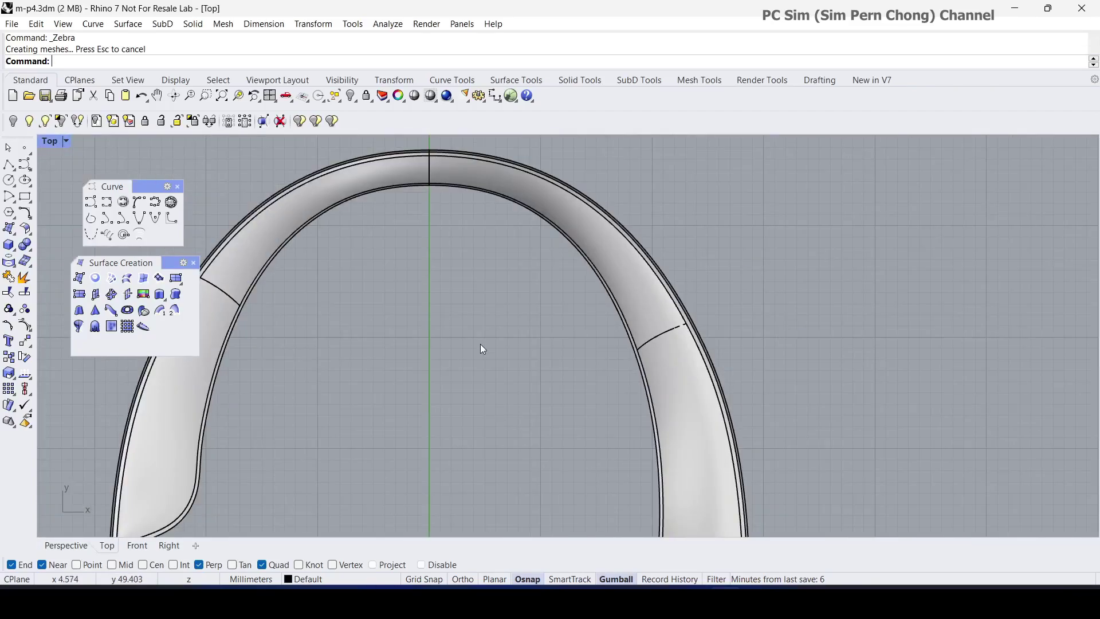
pyautogui.scroll(-3, 482, 349)
pyautogui.scroll(2, 472, 294)
pyautogui.scroll(4, 629, 423)
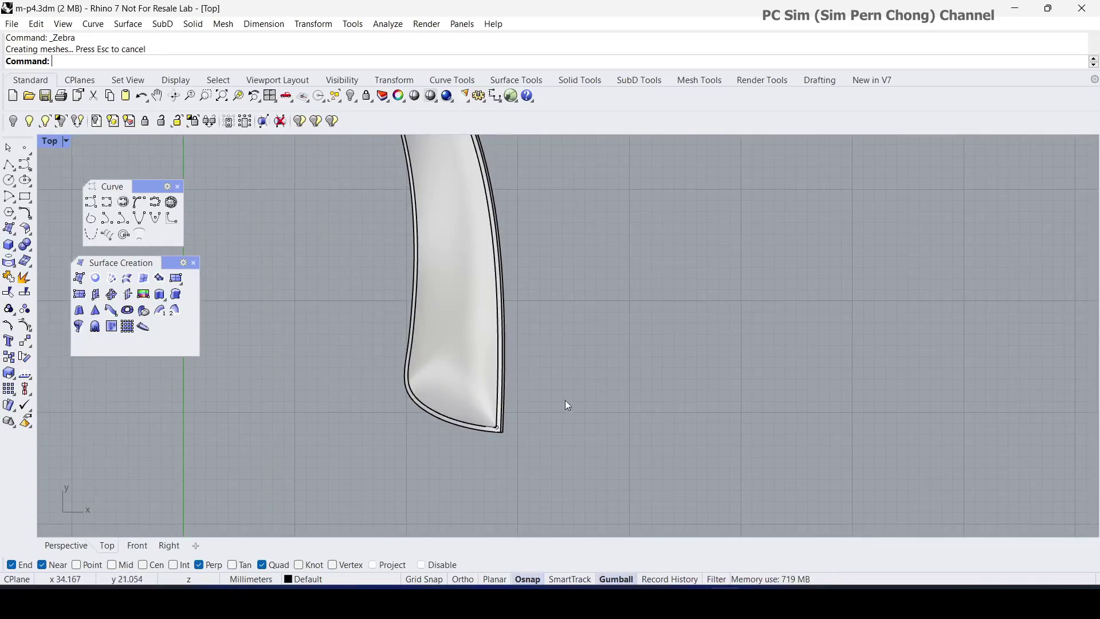
pyautogui.scroll(5, 631, 362)
pyautogui.moveTo(631, 362); pyautogui.dragTo(704, 329, button='right')
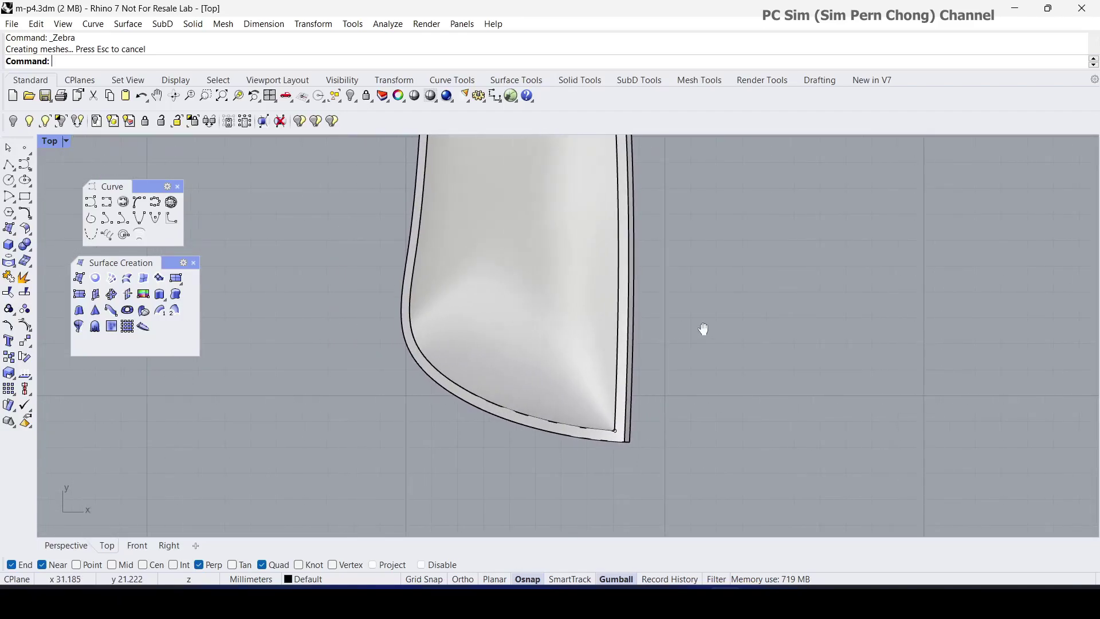
pyautogui.click(9, 165)
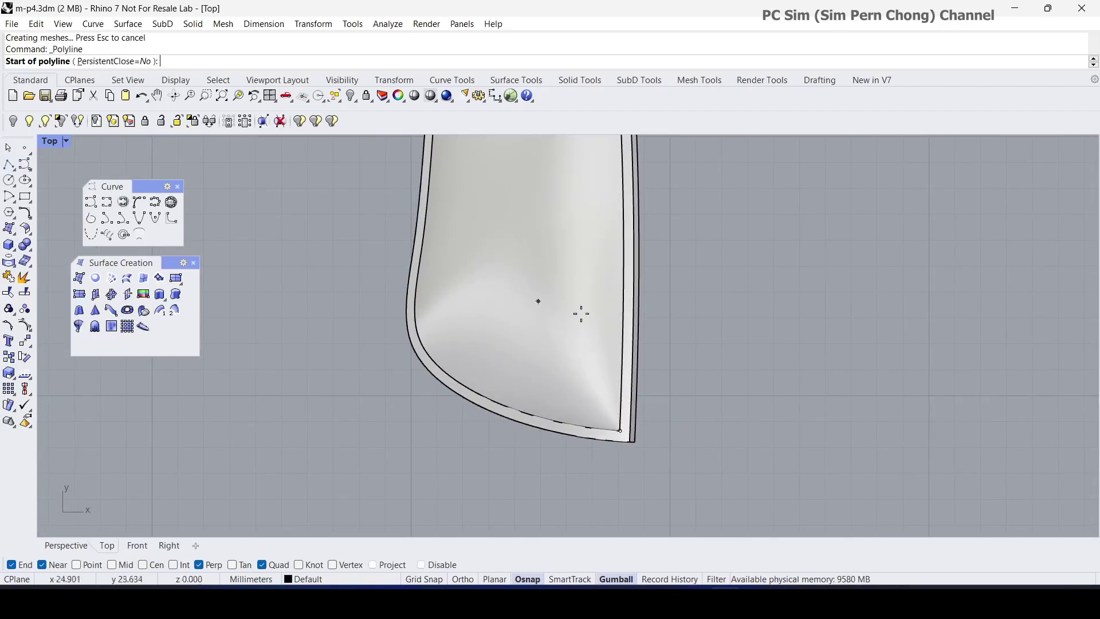
pyautogui.click(703, 342)
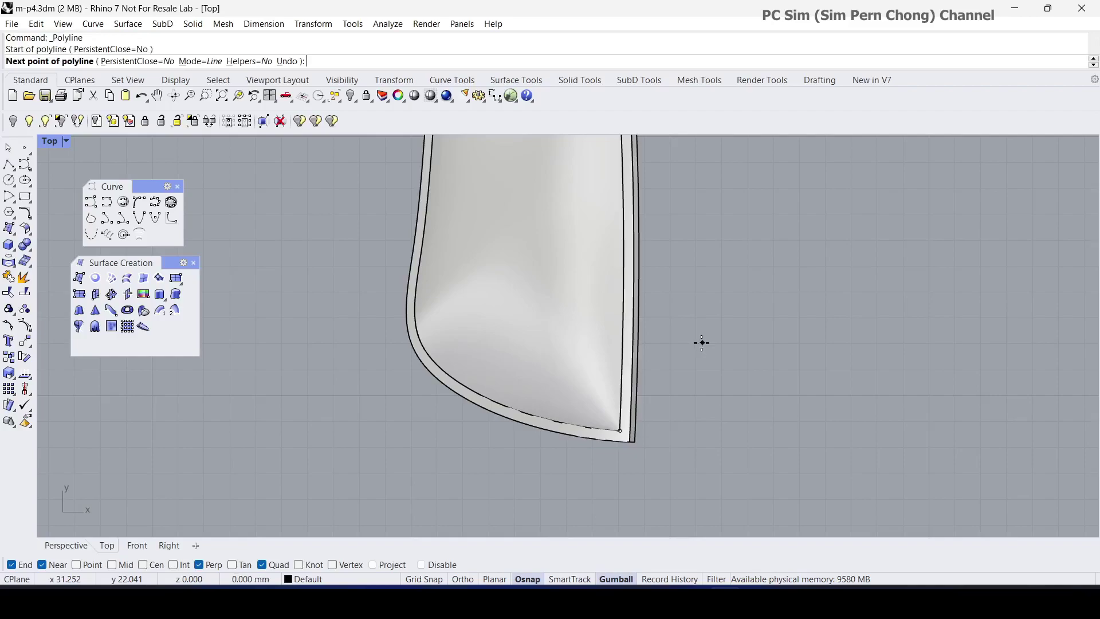
pyautogui.click(556, 342)
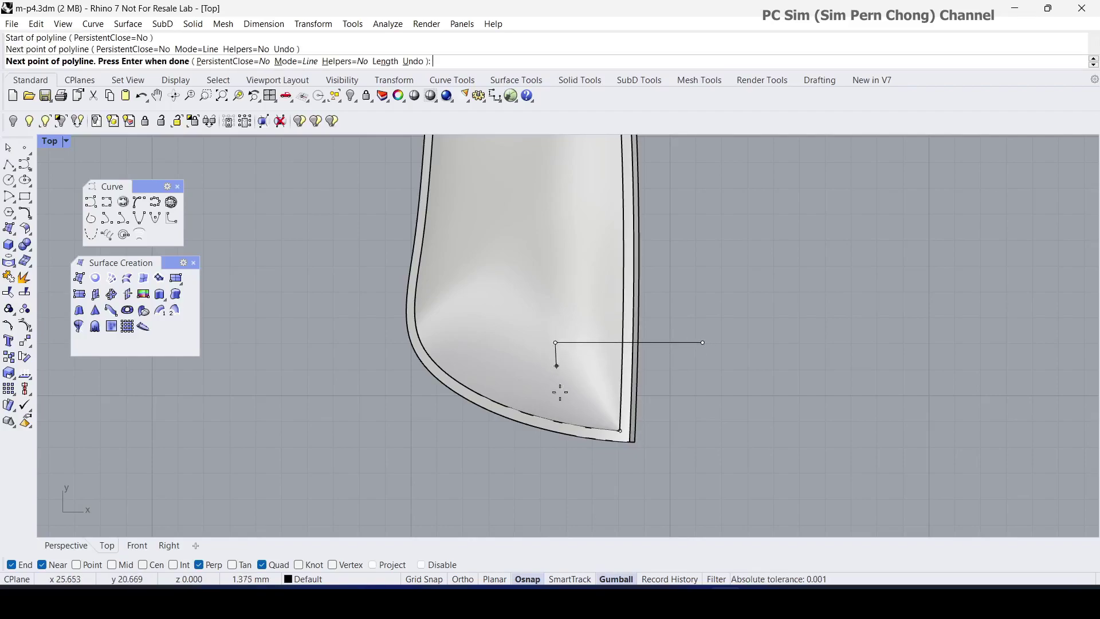
pyautogui.click(541, 481)
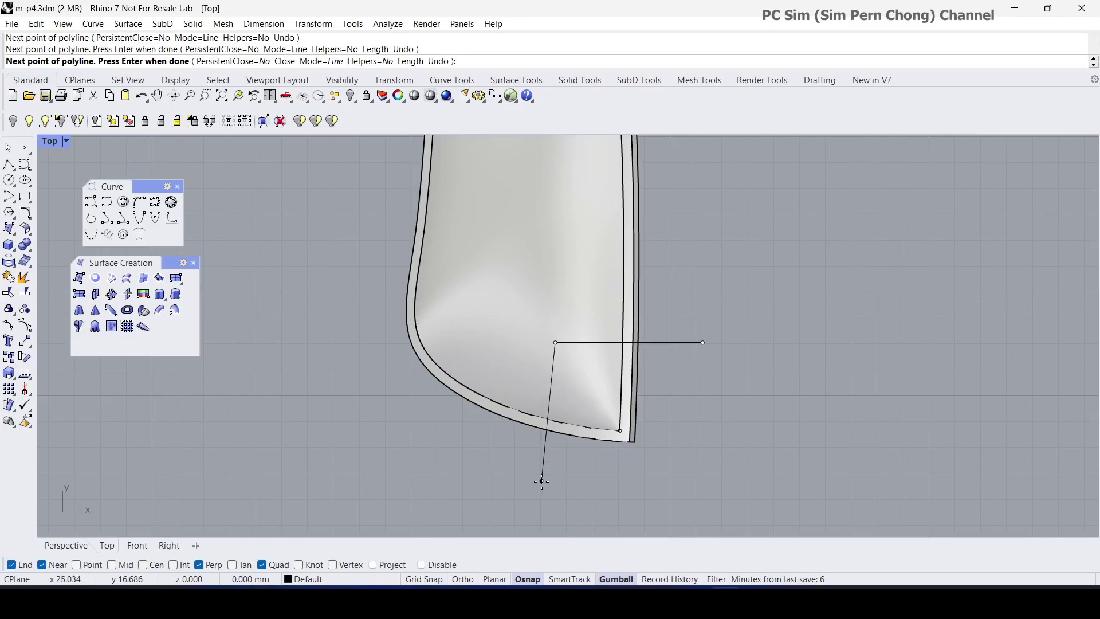
pyautogui.press('Return')
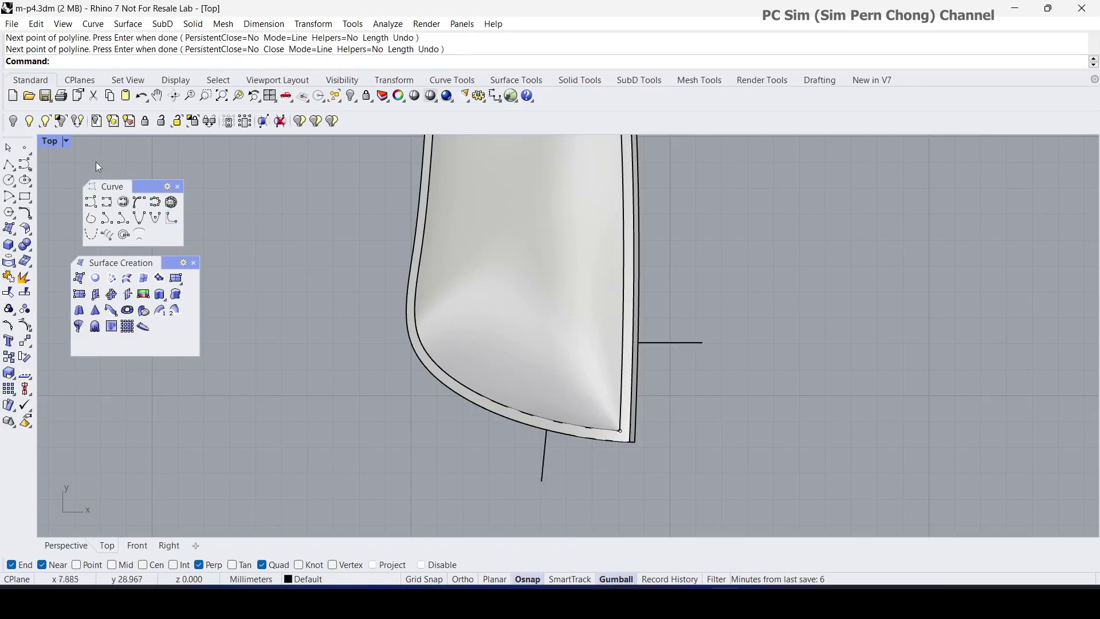
# Set the Top viewport to Ghosted display and trim away the swept surface's pointed corner, using the polyline as the cutting object
pyautogui.click(53, 141)
pyautogui.click(109, 158)
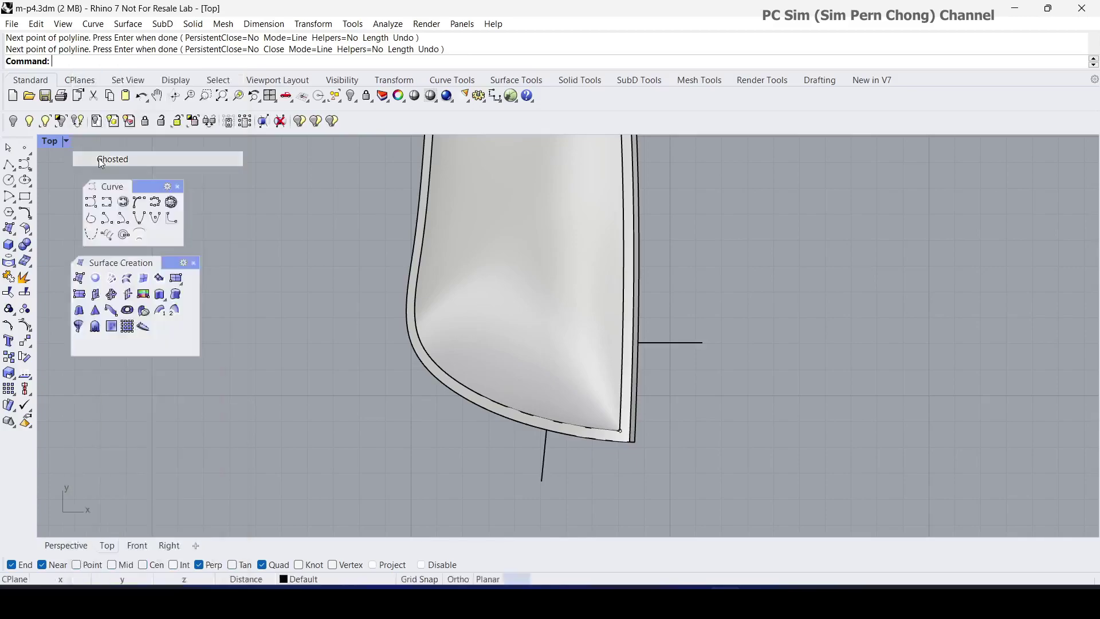
pyautogui.click(7, 293)
pyautogui.click(674, 343)
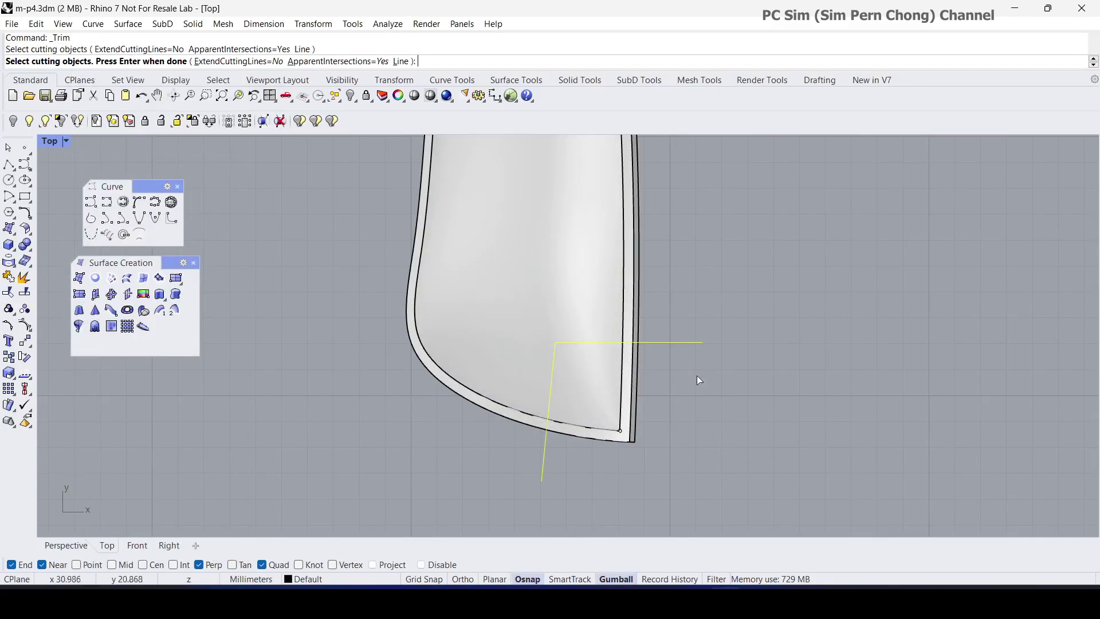
pyautogui.press('Return')
pyautogui.click(594, 384)
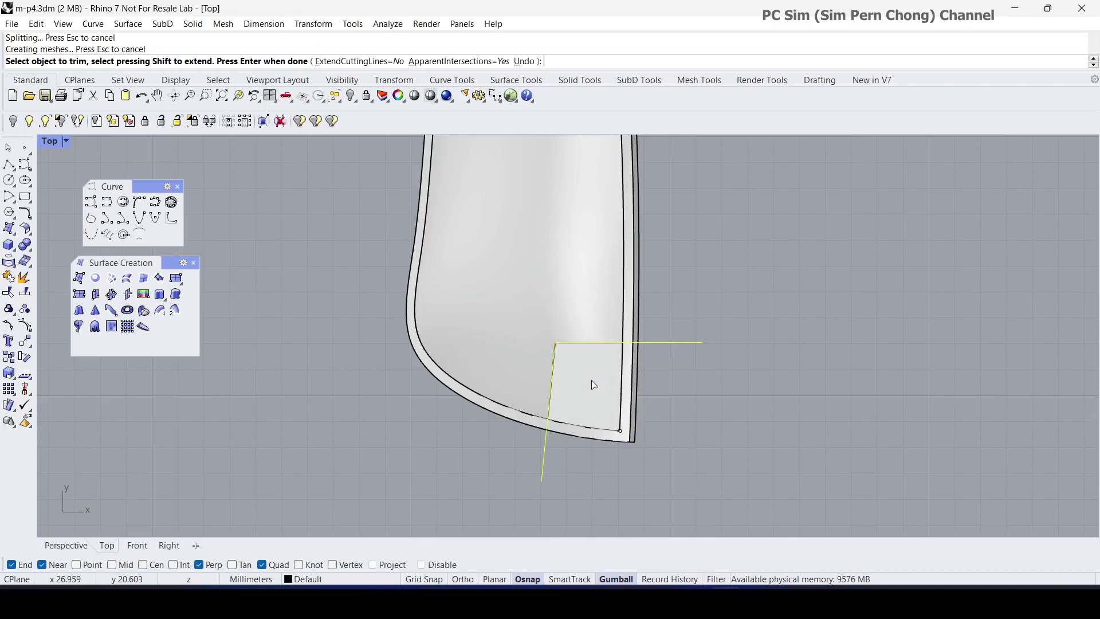
pyautogui.press('Return')
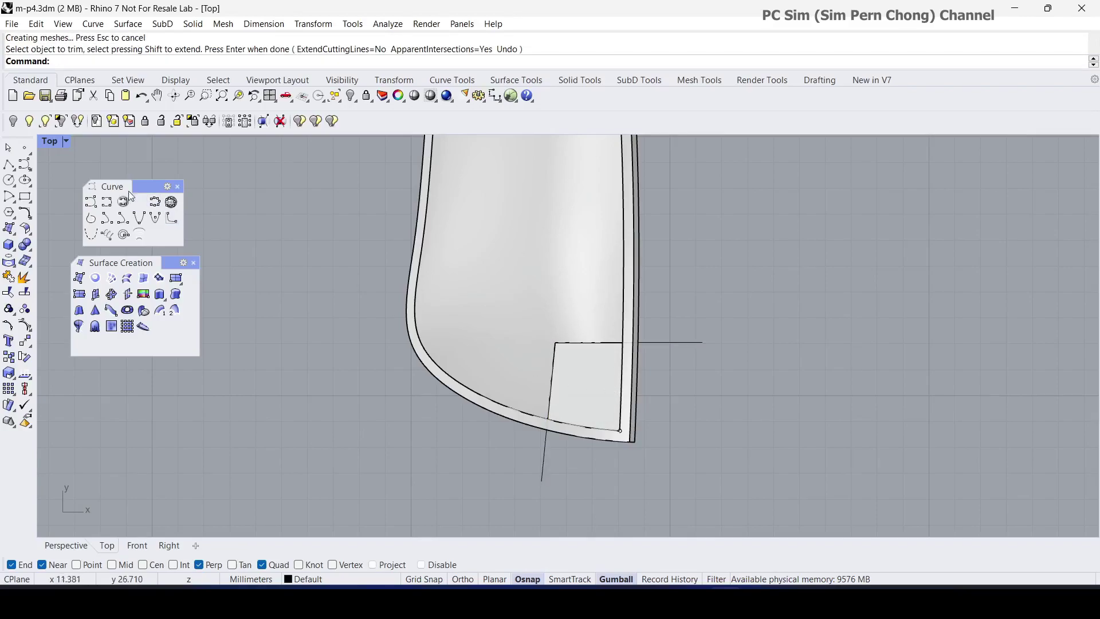
# In the Perspective view, start a network surface from the two trimmed edges and the two adjoining polysurface edges around the corner opening
pyautogui.doubleClick(44, 141)
pyautogui.doubleClick(593, 141)
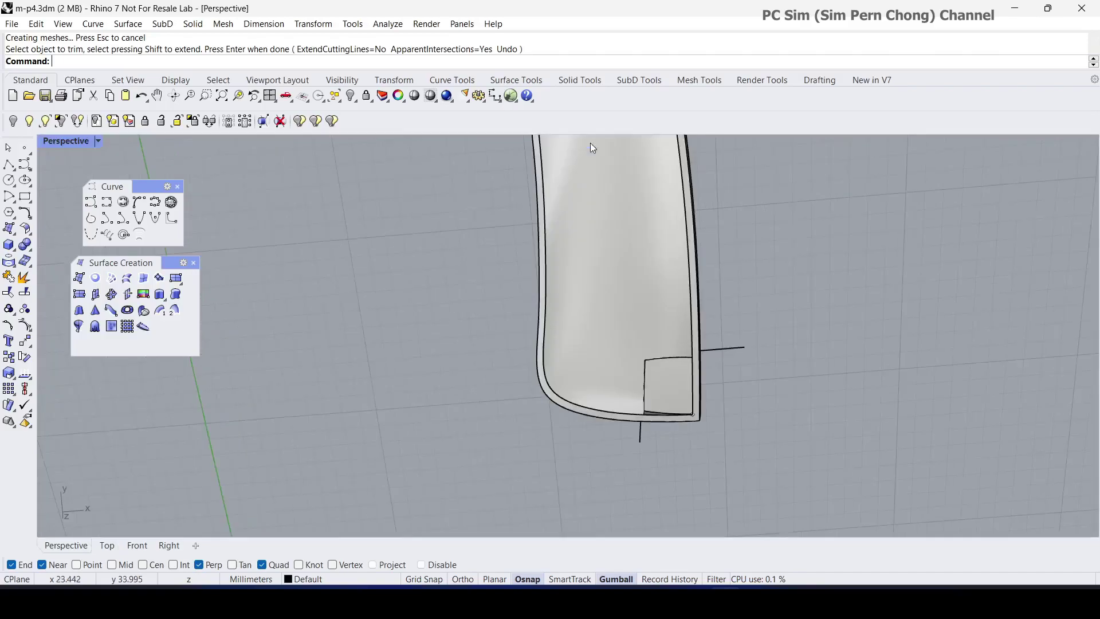
pyautogui.moveTo(590, 147); pyautogui.dragTo(699, 387, button='right')
pyautogui.scroll(3, 697, 383)
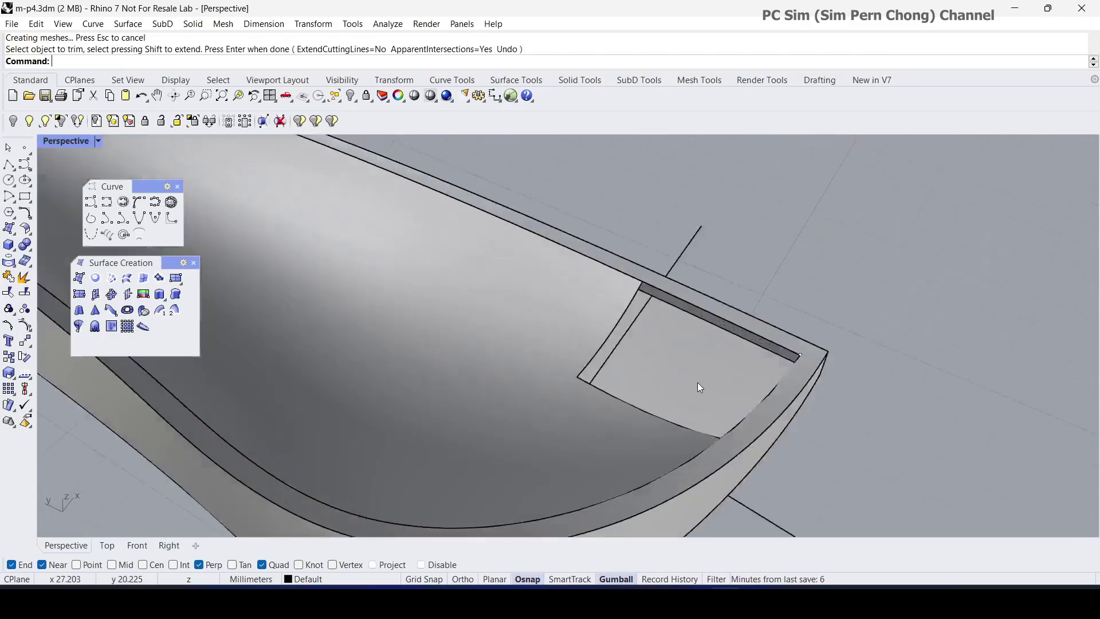
pyautogui.scroll(2, 691, 372)
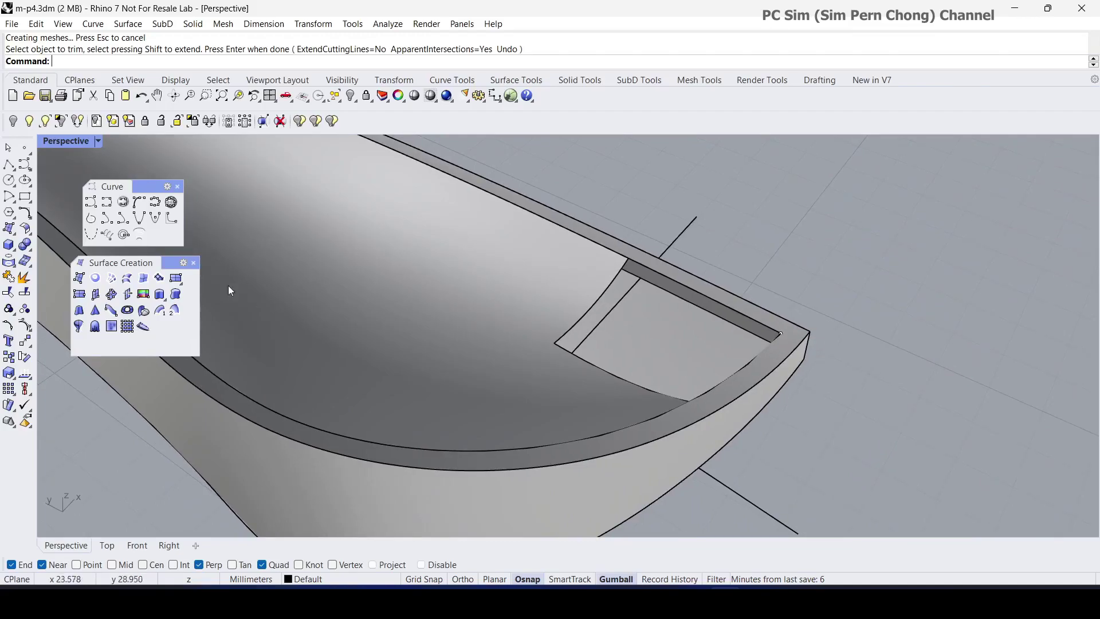
pyautogui.click(112, 279)
pyautogui.click(601, 293)
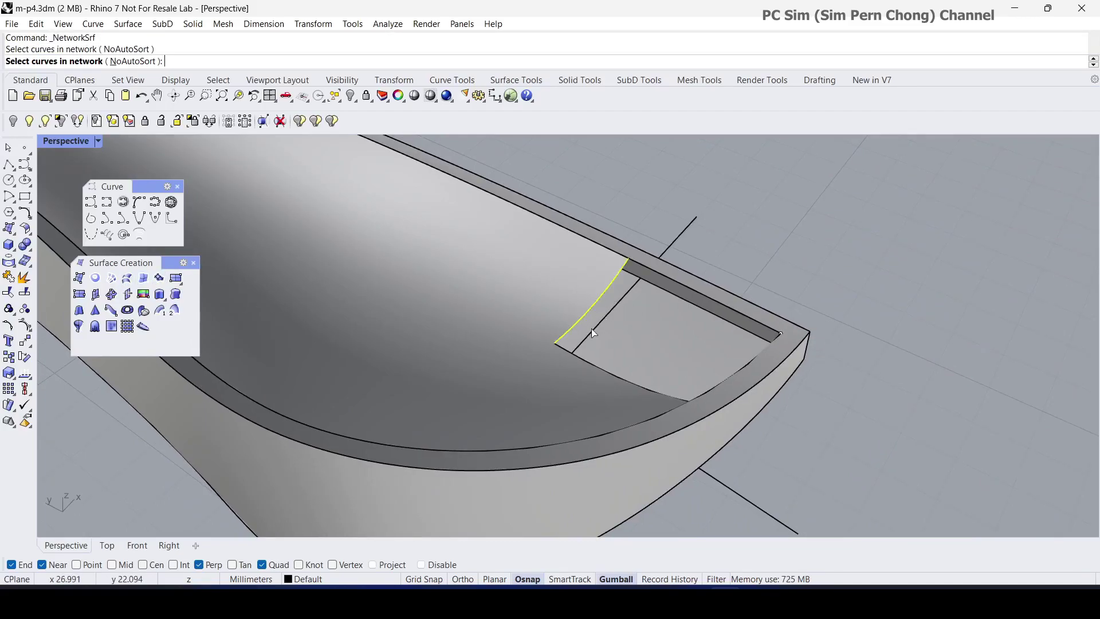
pyautogui.click(569, 354)
pyautogui.click(758, 356)
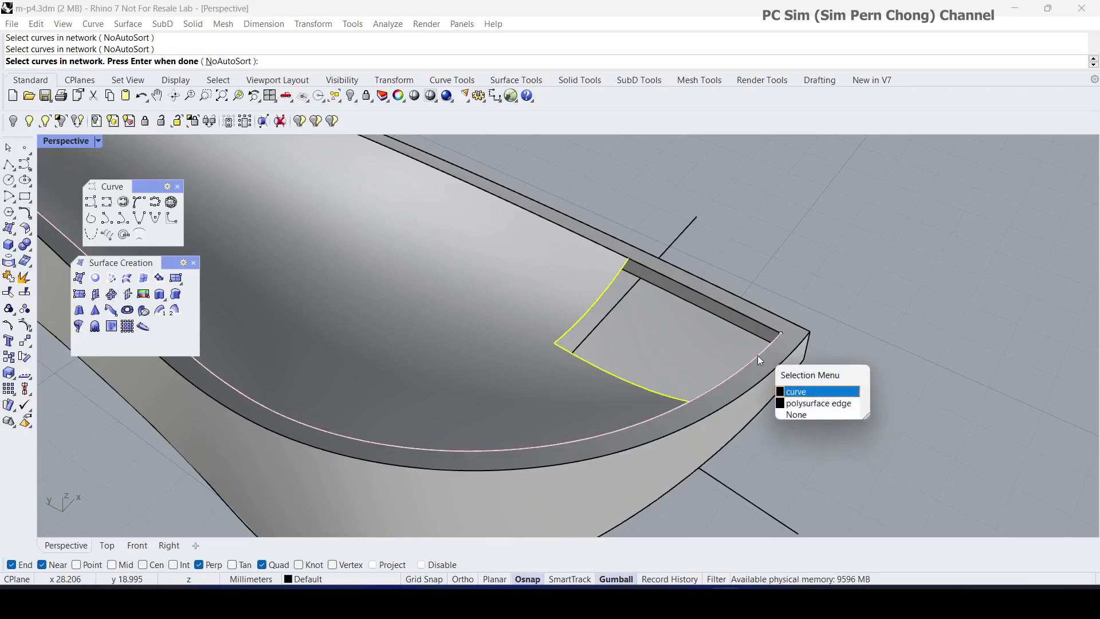
pyautogui.click(807, 404)
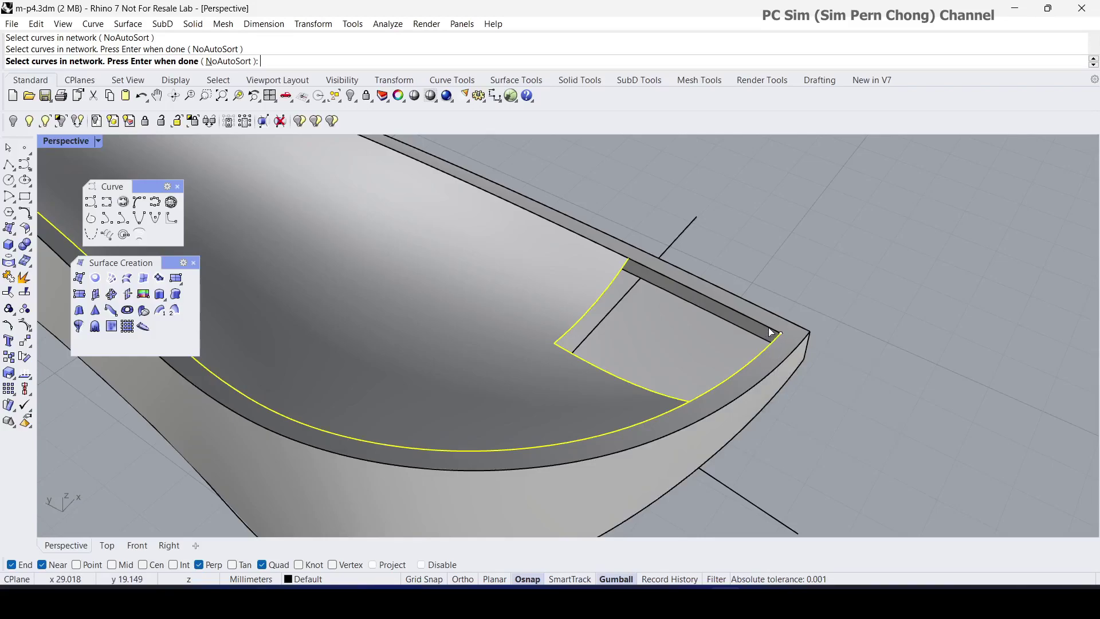
pyautogui.click(770, 333)
pyautogui.click(815, 376)
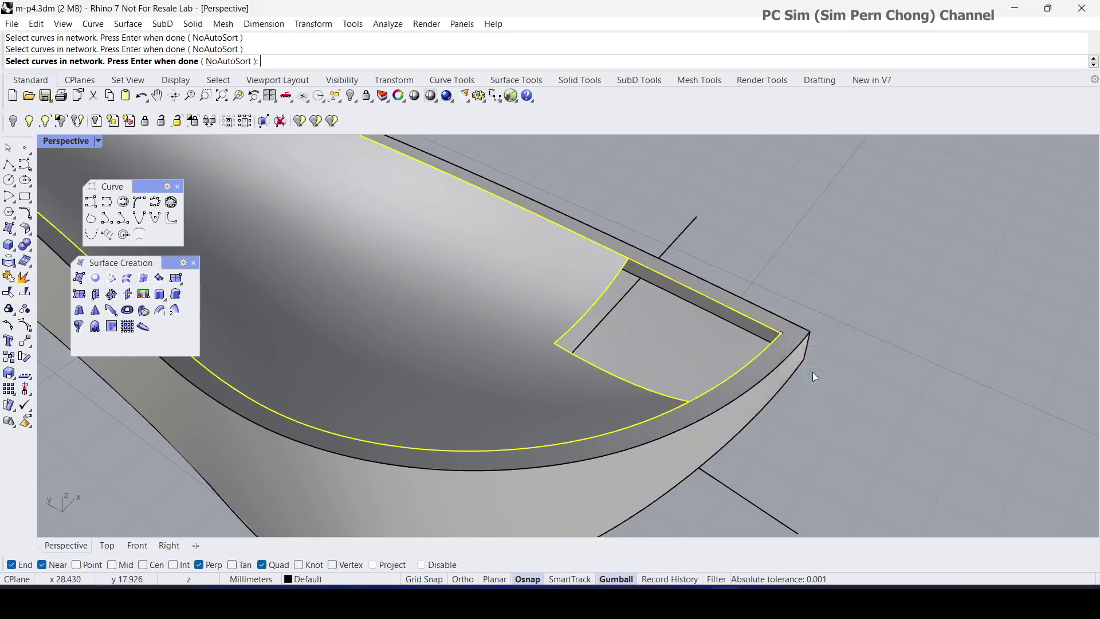
pyautogui.press('Return')
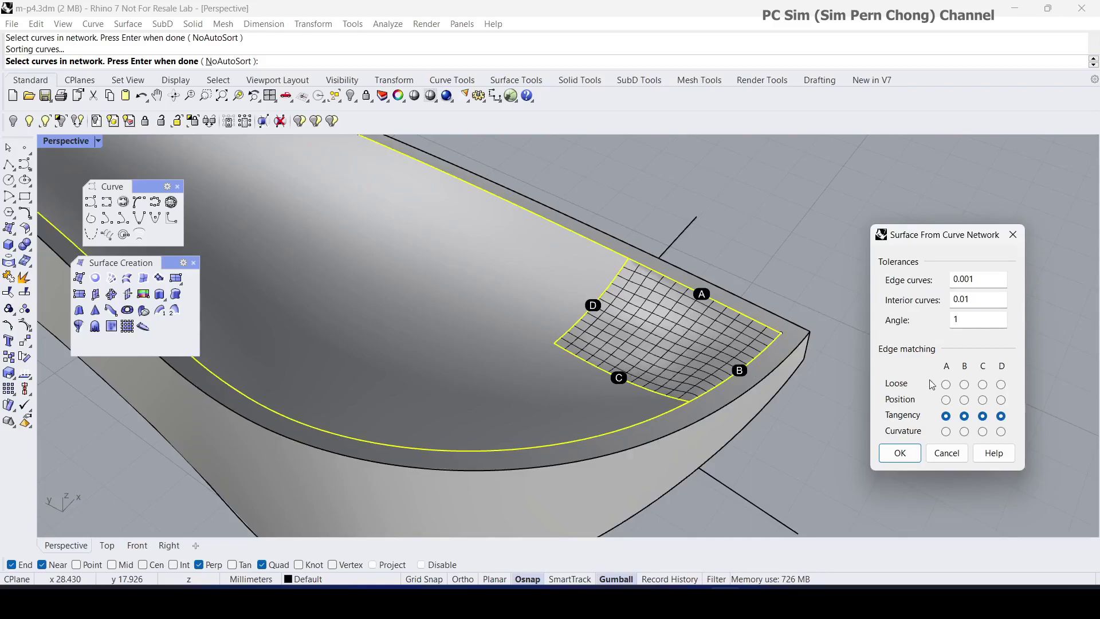
# Create the network surface with Position matching for edges A and B and Curvature matching for edges C and D
pyautogui.click(946, 400)
pyautogui.click(964, 400)
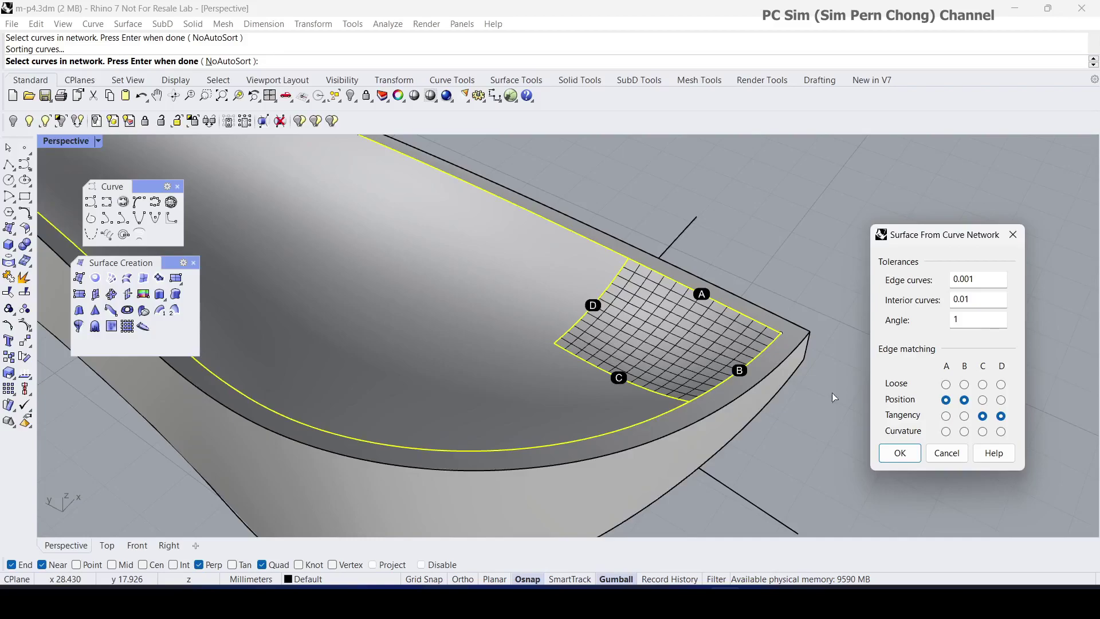
pyautogui.click(983, 431)
pyautogui.click(1002, 431)
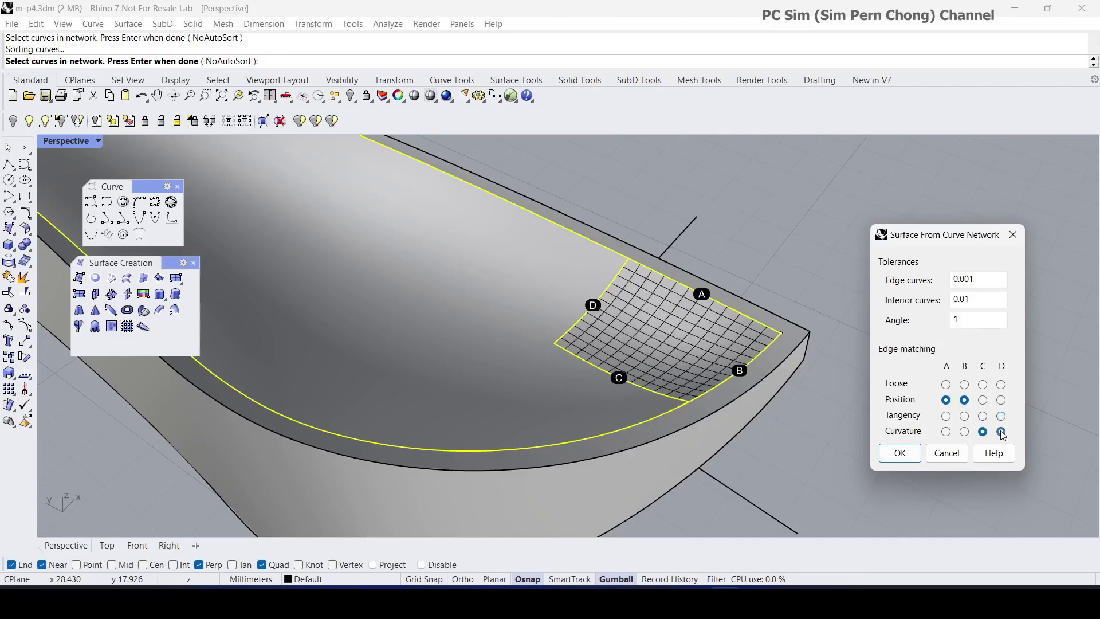
pyautogui.click(905, 454)
# Run a zebra stripe analysis on the trimmed swept surface together with the new corner patch
pyautogui.scroll(-5, 833, 370)
pyautogui.moveTo(837, 370); pyautogui.dragTo(789, 332, button='right')
pyautogui.scroll(-3, 728, 402)
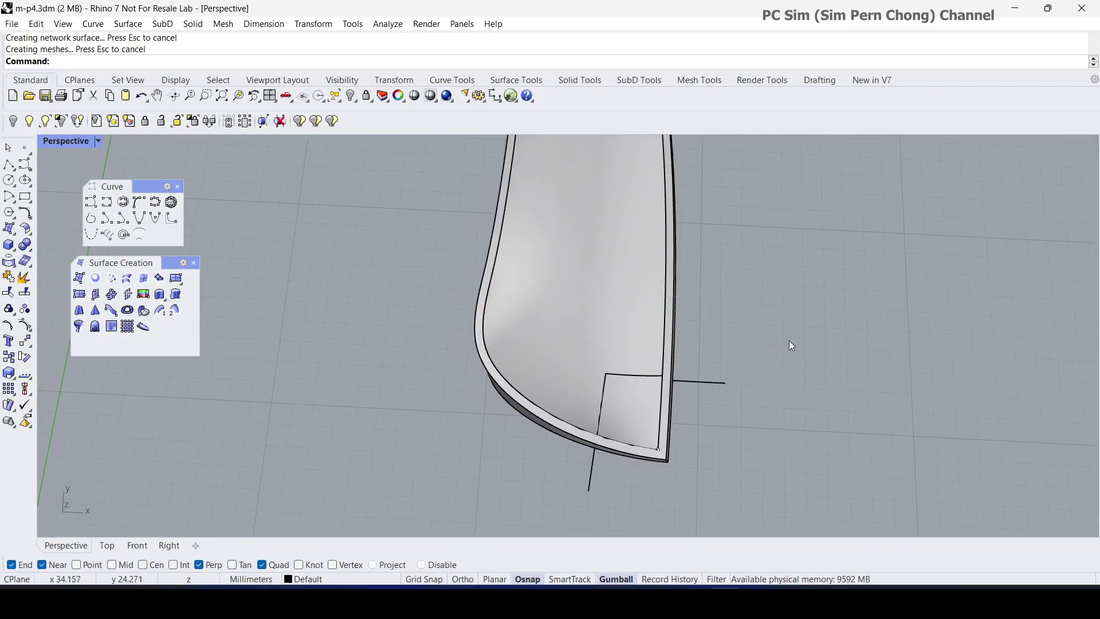
pyautogui.click(628, 309)
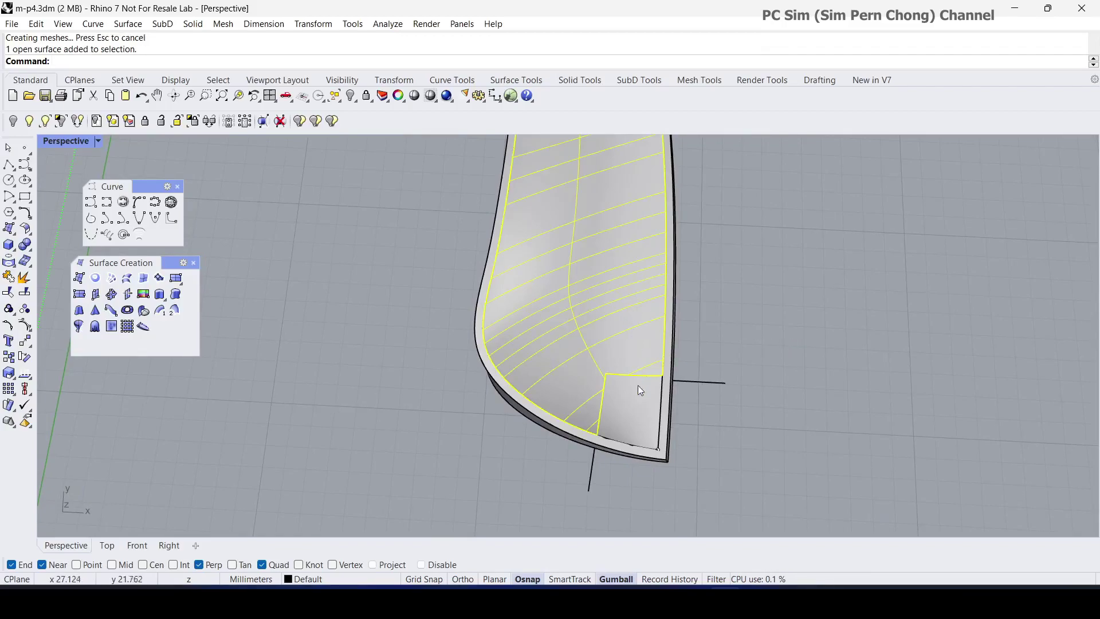
pyautogui.keyDown('shift'); pyautogui.click(638, 389); pyautogui.keyUp('shift')
pyautogui.click(388, 24)
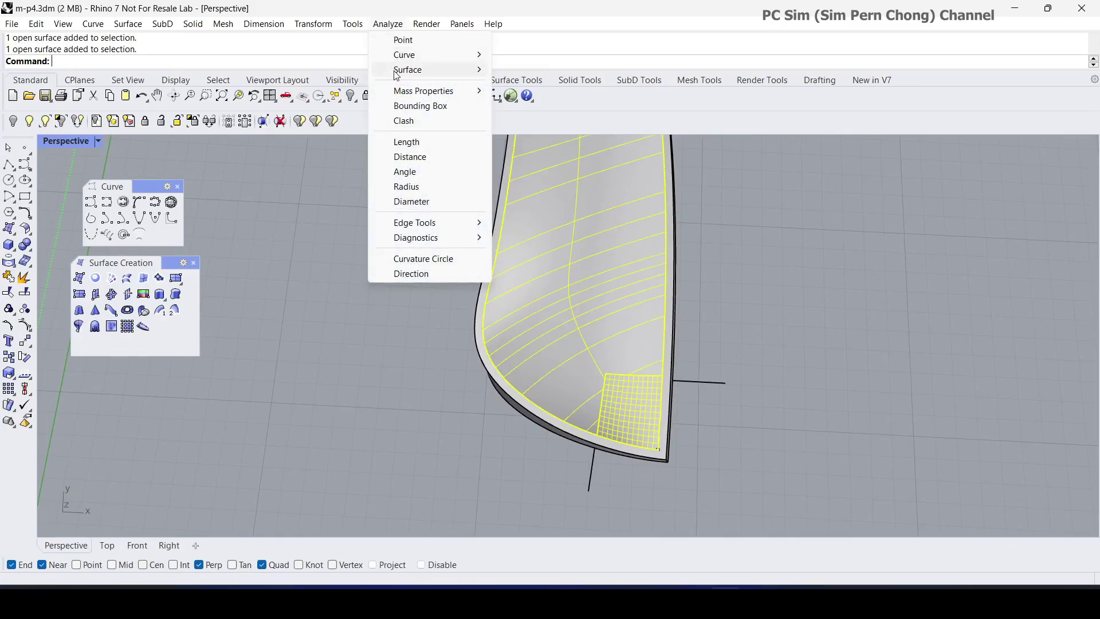
pyautogui.moveTo(407, 68)
pyautogui.click(524, 114)
pyautogui.click(737, 336)
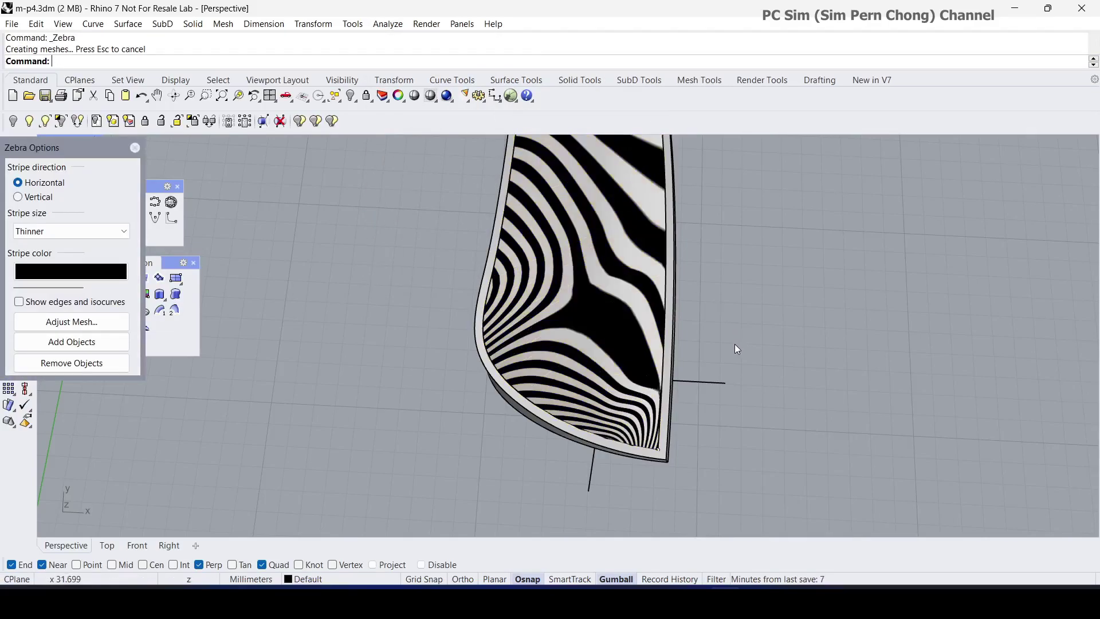
# Examine the zebra stripe continuity across the seams between the corner patch and the swept surface, and end the analysis
pyautogui.moveTo(734, 344); pyautogui.dragTo(733, 373, button='right')
pyautogui.scroll(5, 691, 431)
pyautogui.keyDown('shift'); pyautogui.moveTo(690, 429); pyautogui.dragTo(564, 359, button='right'); pyautogui.keyUp('shift')
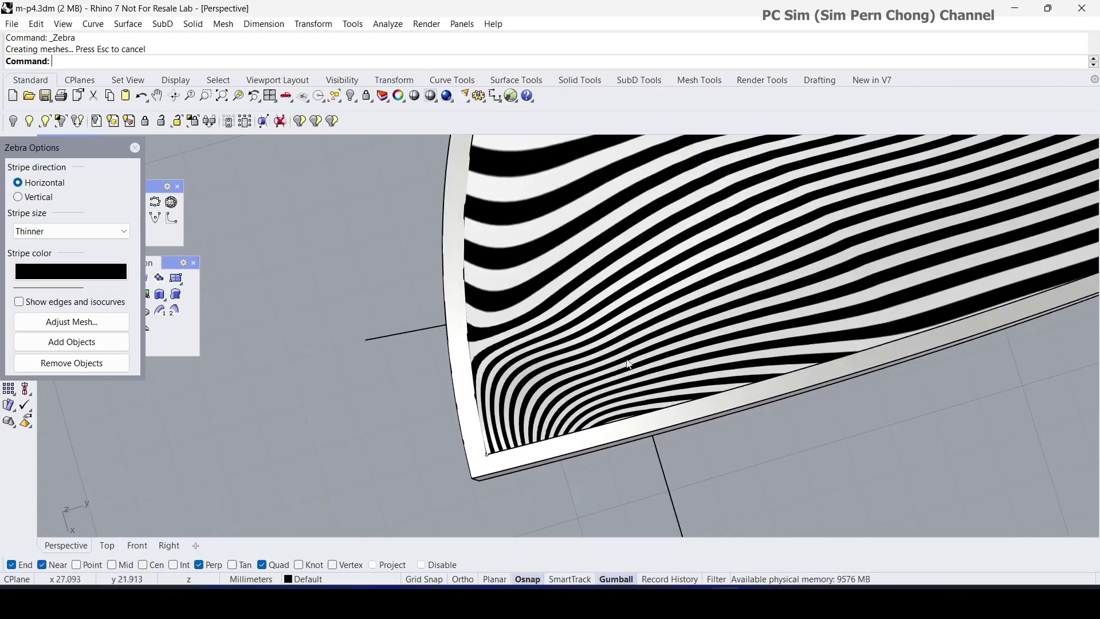
pyautogui.click(135, 149)
pyautogui.scroll(-10, 263, 222)
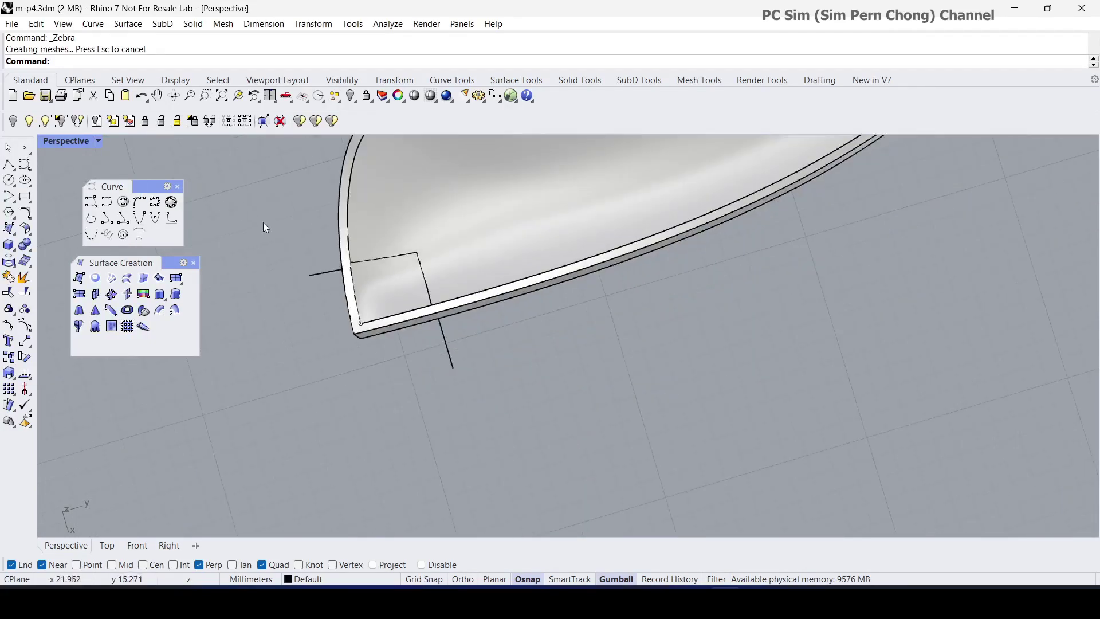
# Inspect the patched corner against the whole side panel, and examine the tip at the panel's opposite end
pyautogui.keyDown('shift'); pyautogui.moveTo(363, 270); pyautogui.dragTo(558, 377, button='right'); pyautogui.keyUp('shift')
pyautogui.moveTo(484, 332); pyautogui.dragTo(515, 318, button='right')
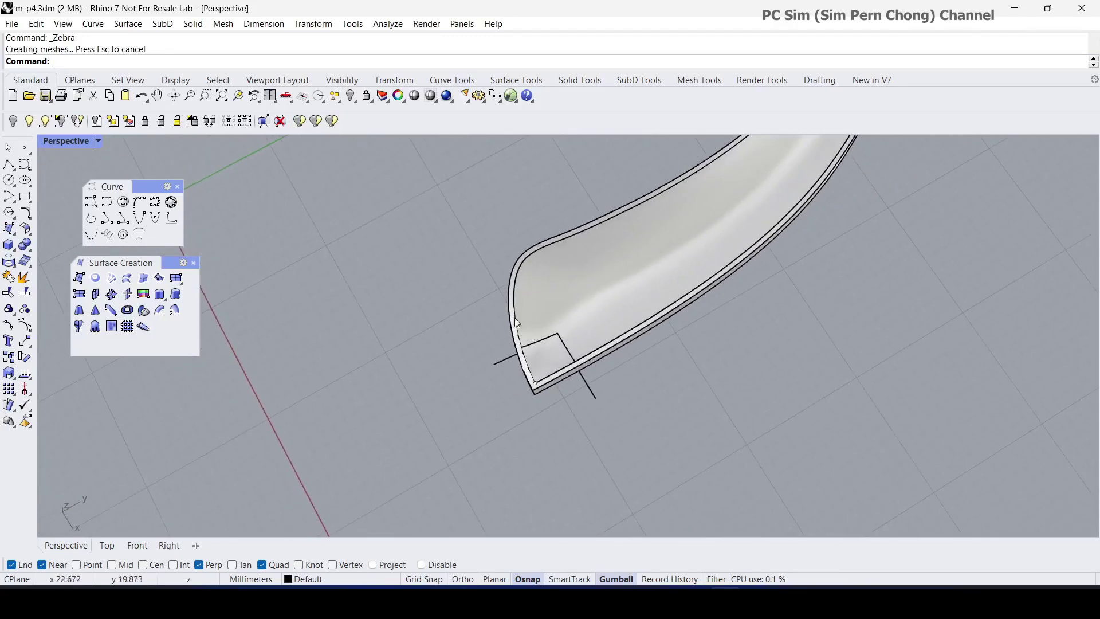
pyautogui.scroll(-13, 514, 317)
pyautogui.keyDown('shift'); pyautogui.moveTo(469, 290); pyautogui.dragTo(464, 334, button='right'); pyautogui.keyUp('shift')
pyautogui.moveTo(440, 306); pyautogui.dragTo(602, 316, button='right')
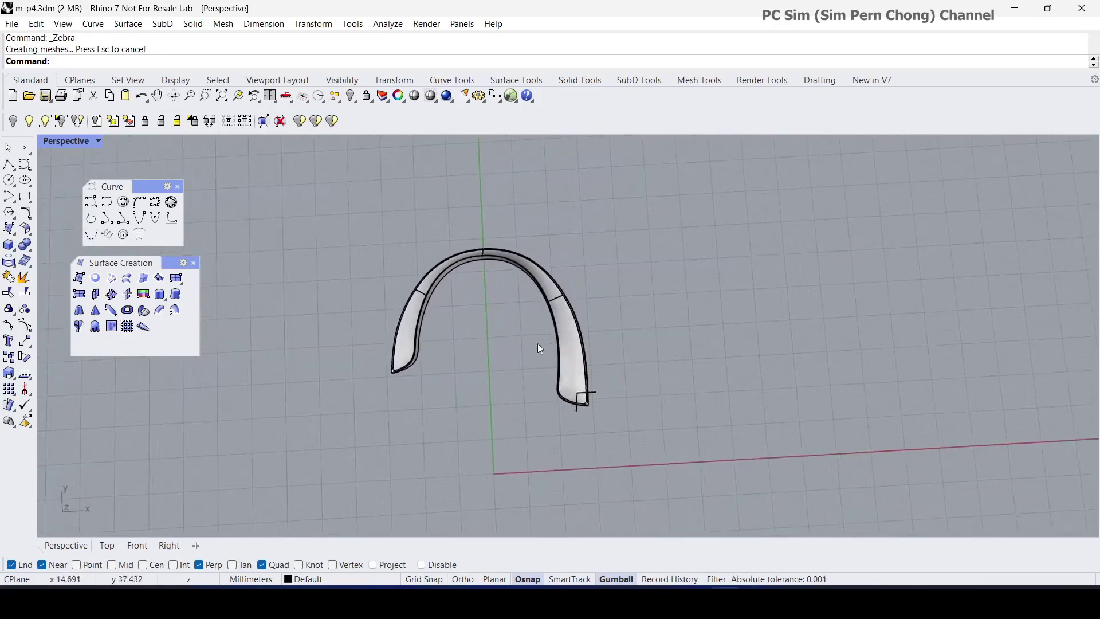
pyautogui.scroll(6, 482, 352)
pyautogui.moveTo(448, 350); pyautogui.dragTo(511, 338, button='right')
pyautogui.scroll(4, 491, 338)
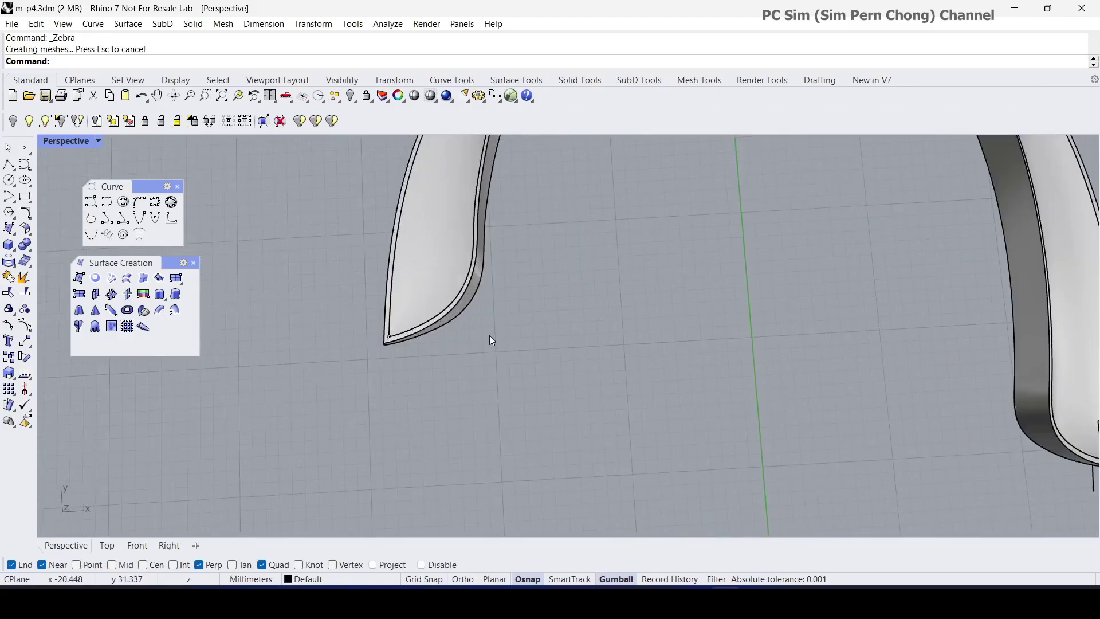
# In the Top view, draw an open two-segment polyline around the opposite tip's corner, with segments about 3.5 mm and 4.5 mm long
pyautogui.doubleClick(61, 142)
pyautogui.scroll(-8, 244, 211)
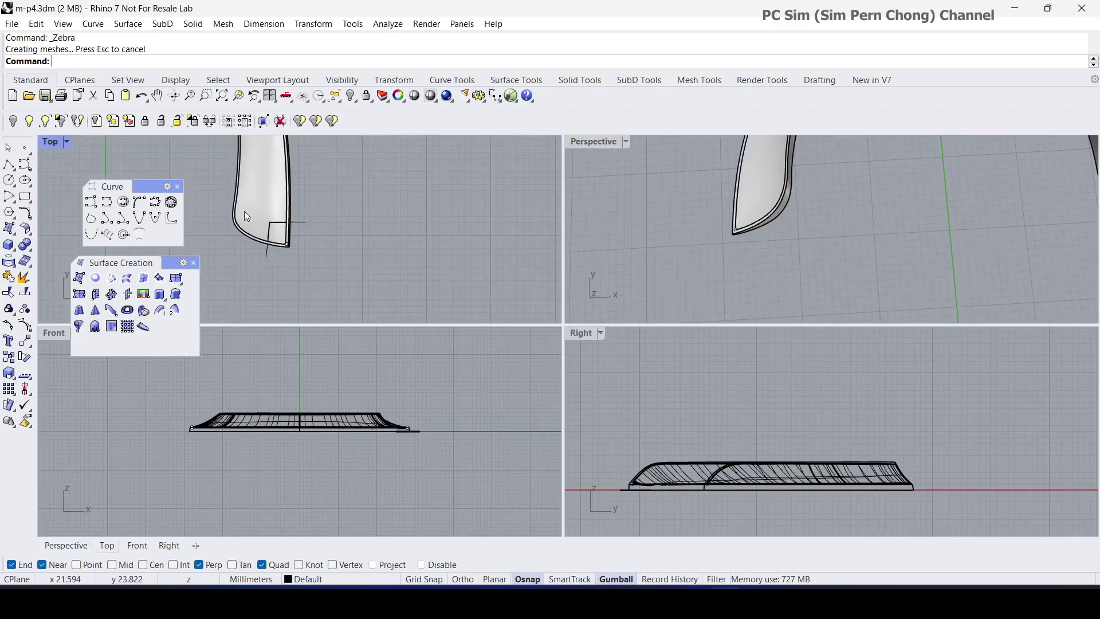
pyautogui.moveTo(244, 211); pyautogui.dragTo(476, 254, button='right')
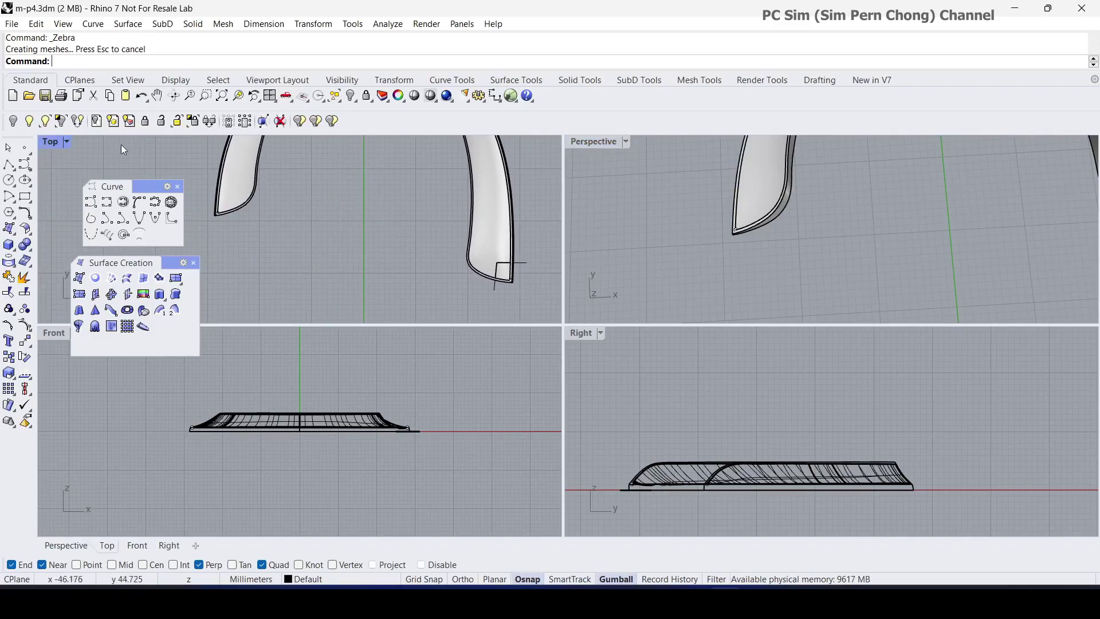
pyautogui.doubleClick(52, 144)
pyautogui.scroll(5, 435, 313)
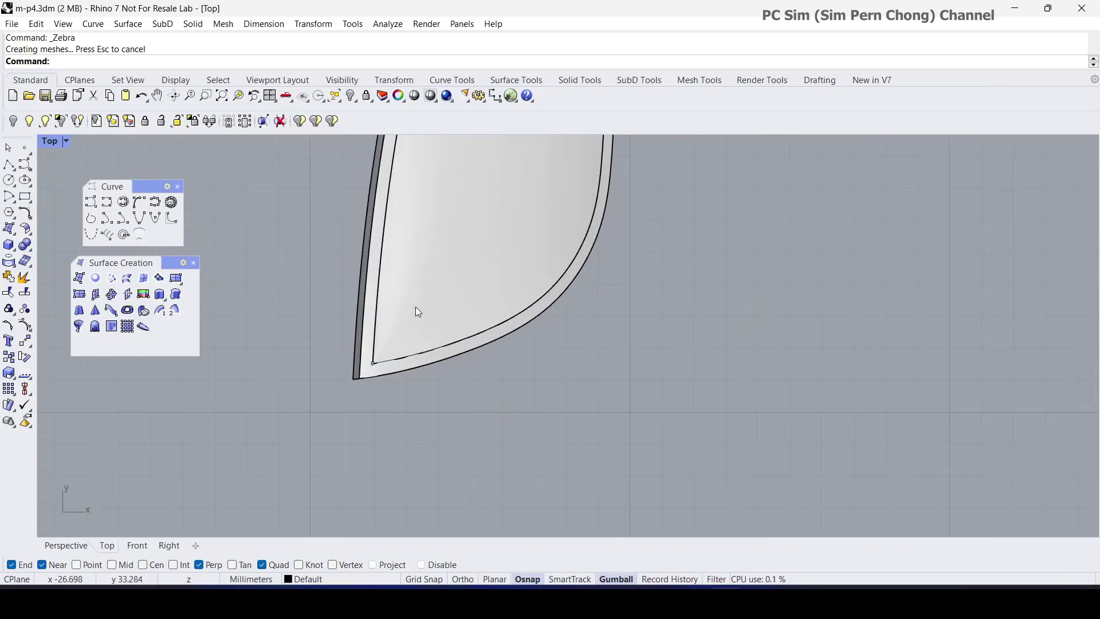
pyautogui.scroll(2, 415, 311)
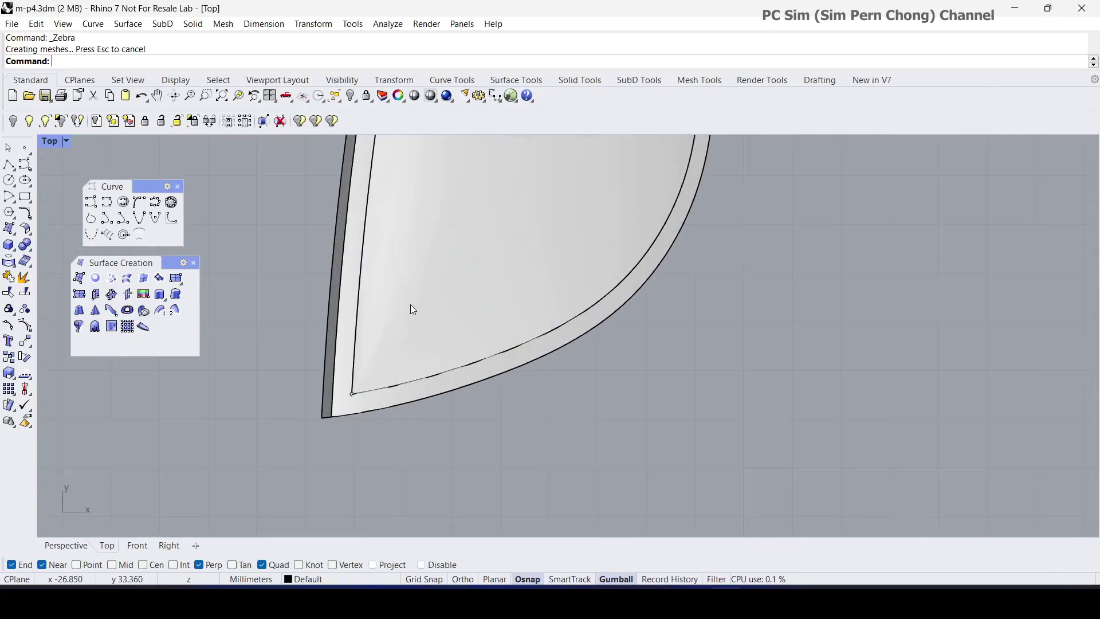
pyautogui.click(9, 165)
pyautogui.click(293, 219)
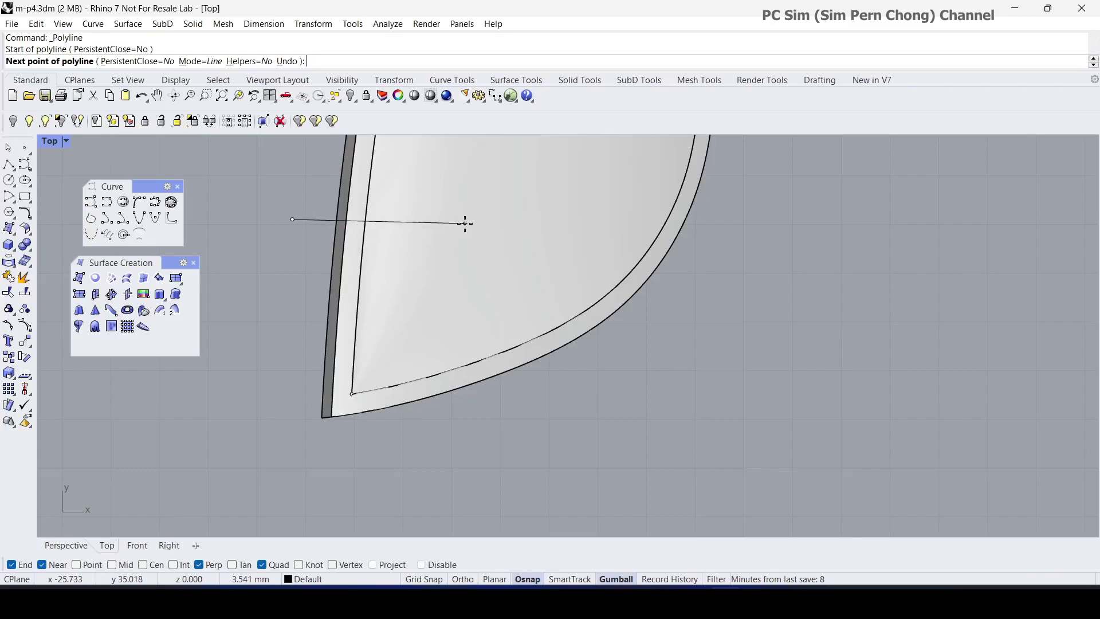
pyautogui.click(465, 224)
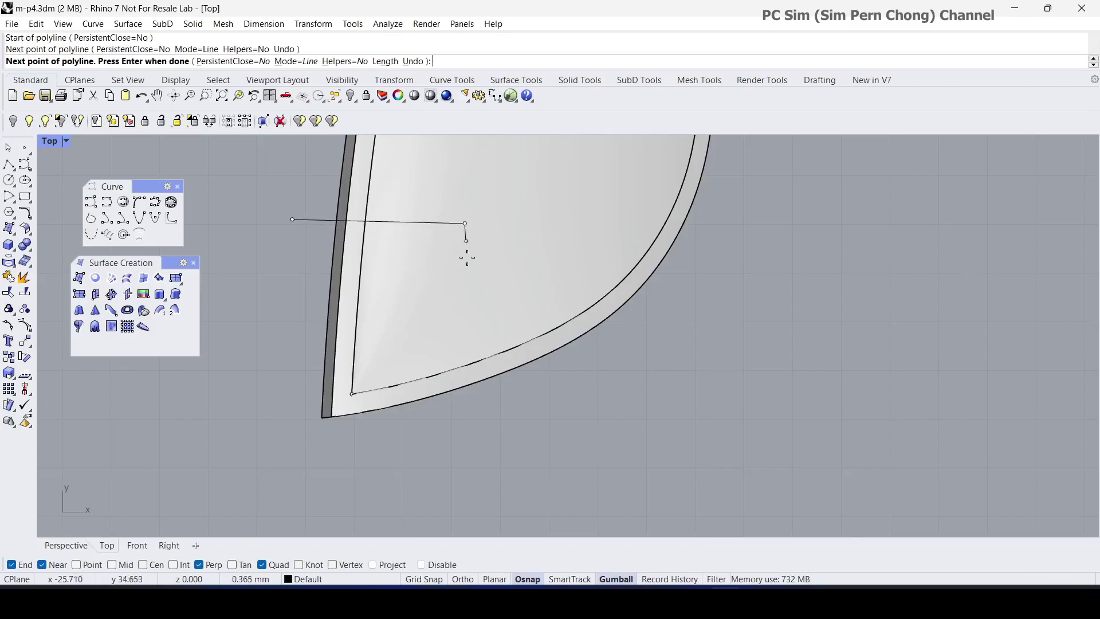
pyautogui.click(451, 443)
pyautogui.press('Return')
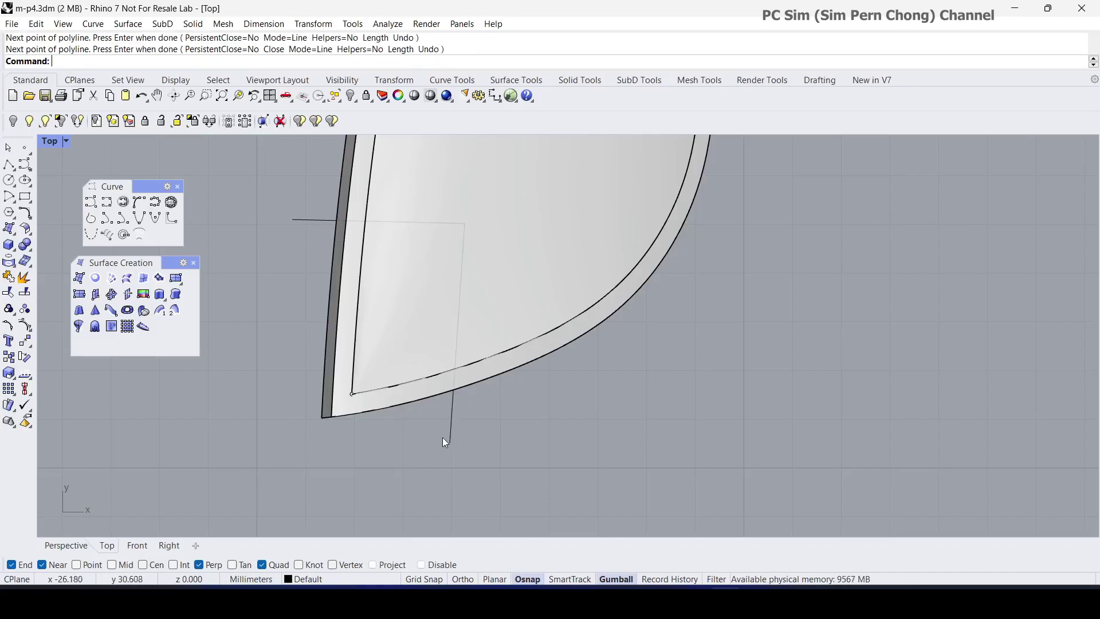
# Trim away the swept surface's pinched corner at this tip, using the new polyline as the cutting object
pyautogui.click(8, 292)
pyautogui.click(305, 220)
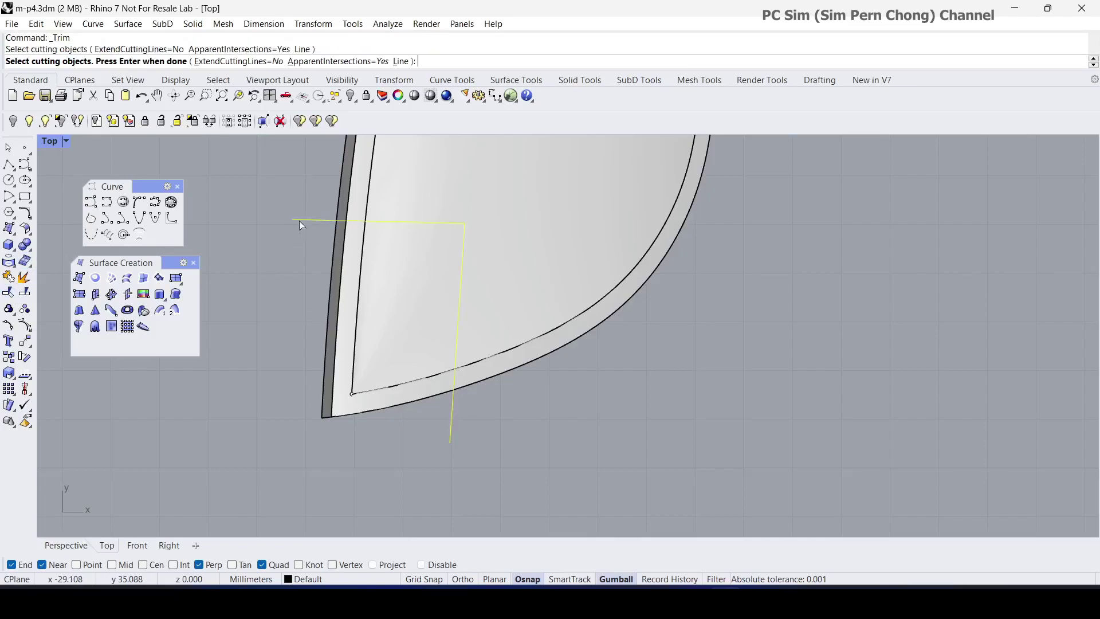
pyautogui.press('Return')
pyautogui.click(389, 277)
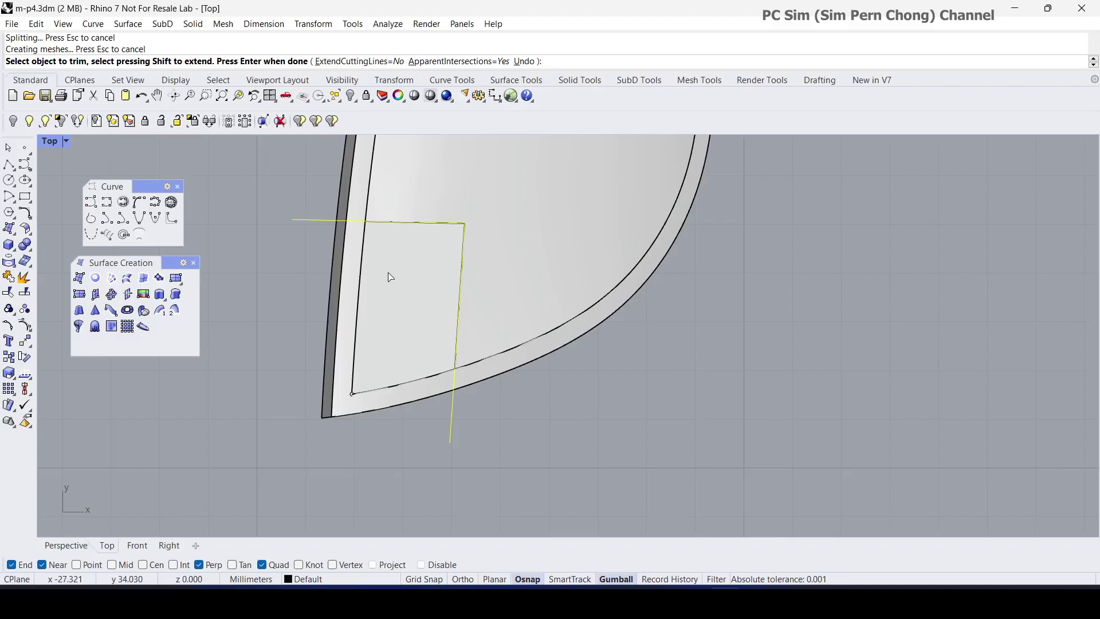
pyautogui.press('Return')
# In the Perspective view, start a network surface from this opening's two trimmed edges and the two adjoining polysurface edges
pyautogui.doubleClick(48, 143)
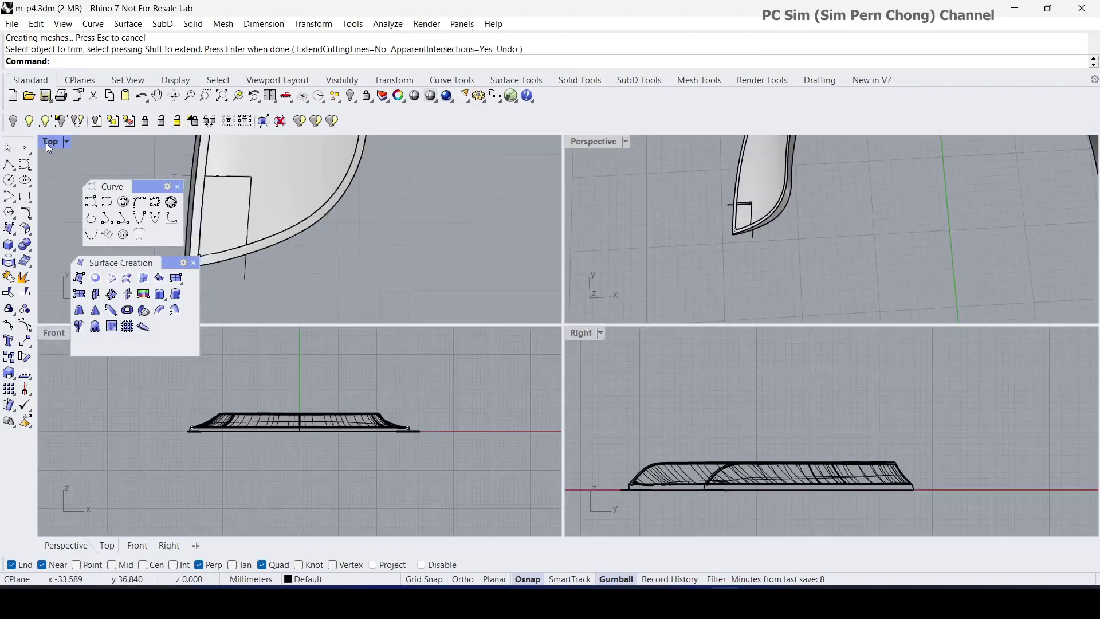
pyautogui.doubleClick(589, 145)
pyautogui.moveTo(584, 197); pyautogui.dragTo(628, 341, button='right')
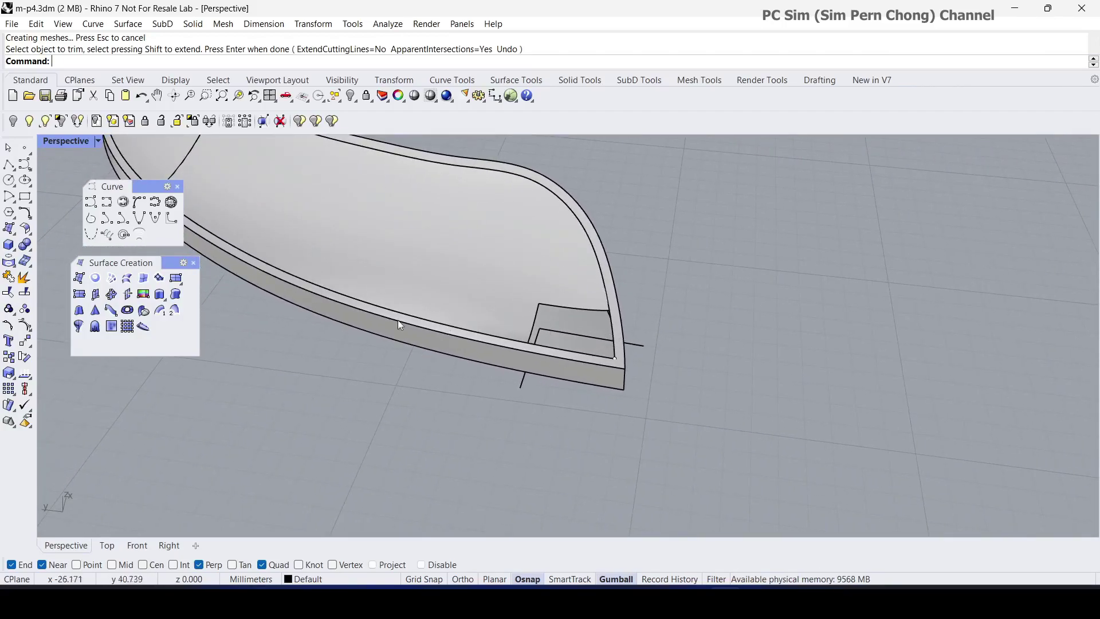
pyautogui.click(111, 278)
pyautogui.click(534, 325)
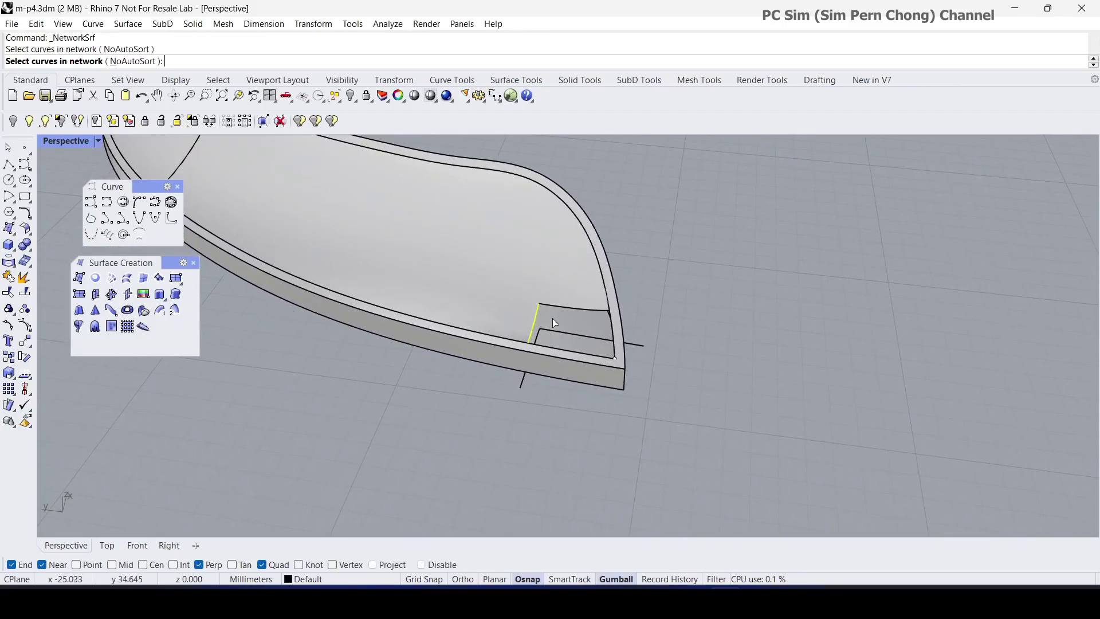
pyautogui.click(569, 310)
pyautogui.click(613, 331)
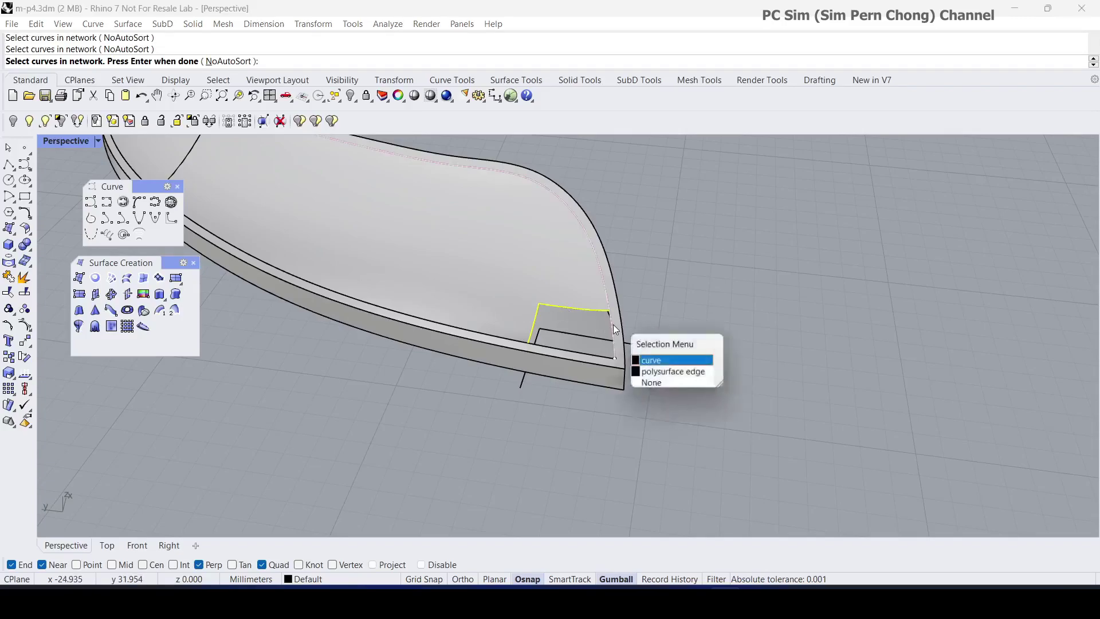
pyautogui.click(657, 373)
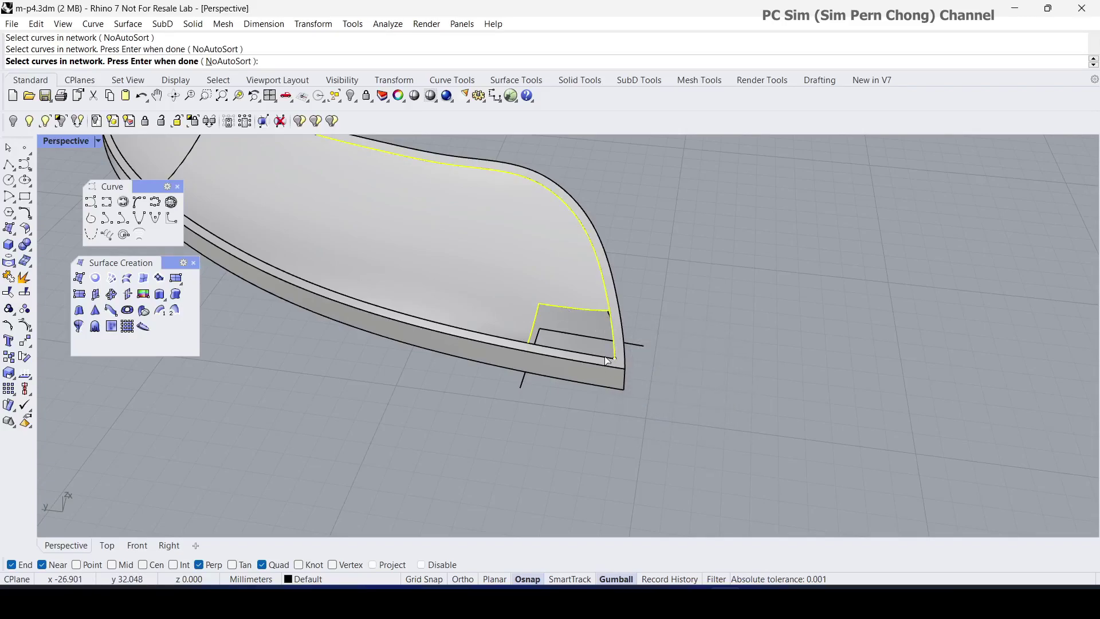
pyautogui.click(608, 360)
pyautogui.click(653, 400)
pyautogui.press('Return')
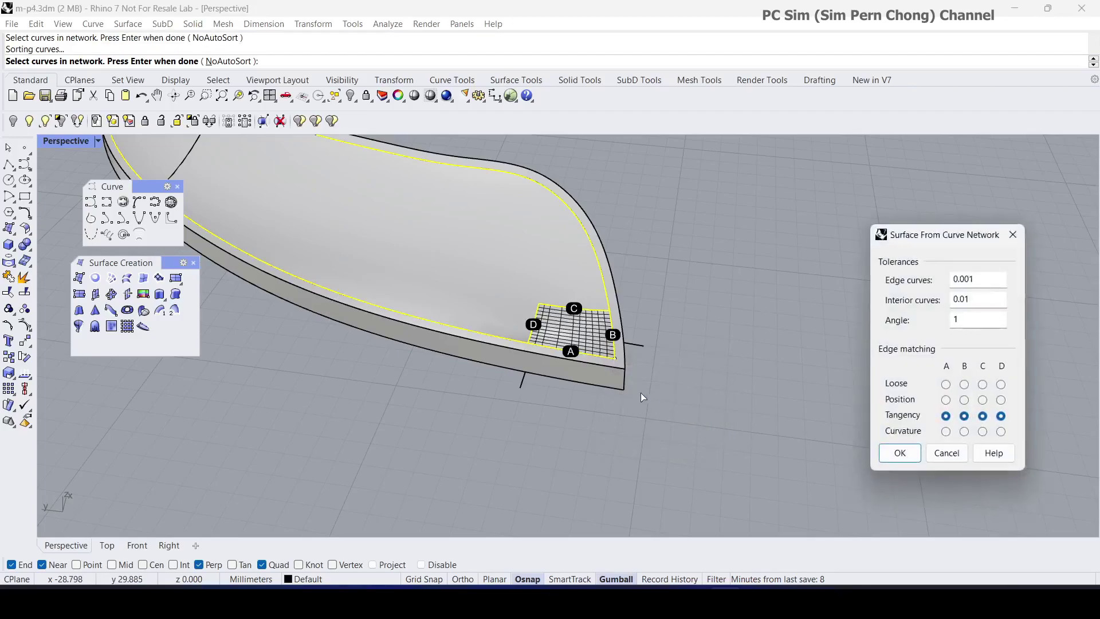
# Build the second corner patch with Position matching on edges A and B and Curvature matching on edges C and D
pyautogui.moveTo(642, 395); pyautogui.dragTo(539, 419, button='right')
pyautogui.scroll(8, 353, 342)
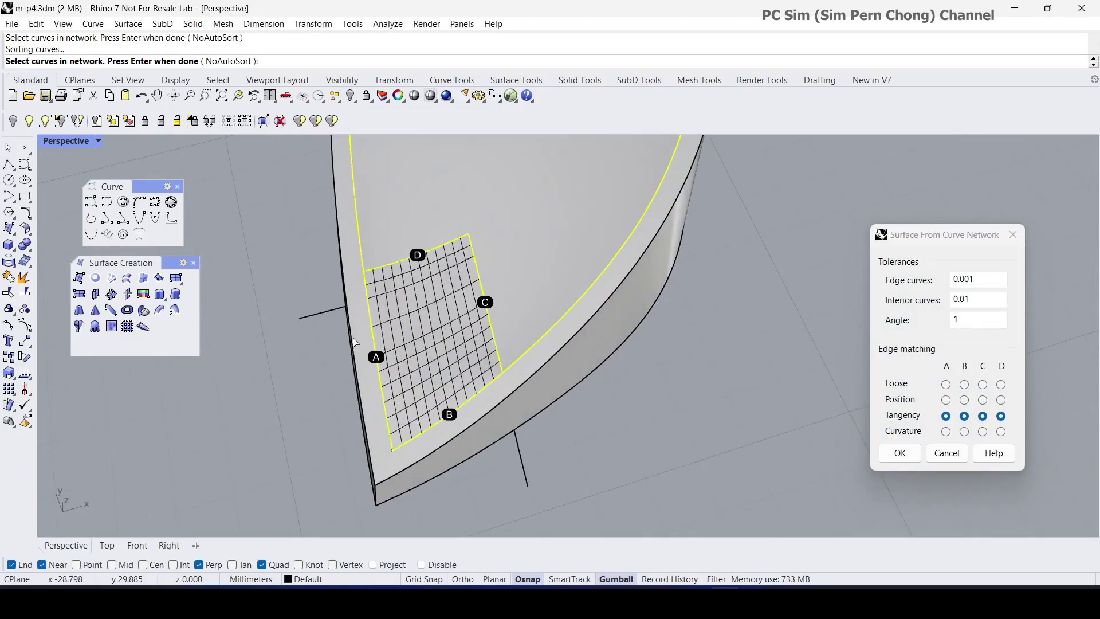
pyautogui.moveTo(356, 342); pyautogui.dragTo(369, 326, button='right')
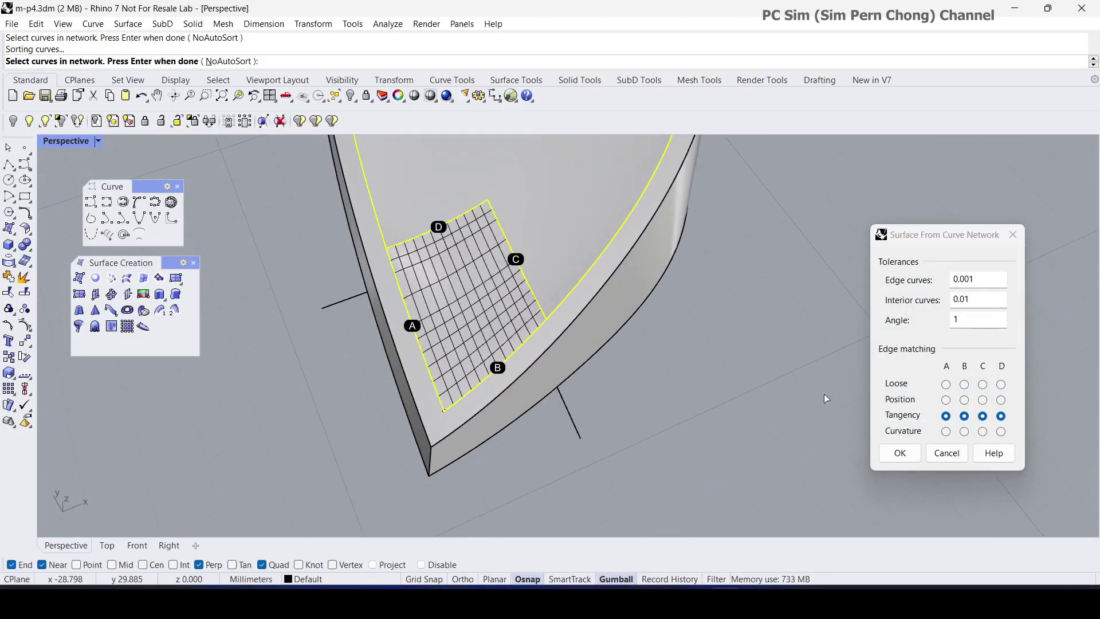
pyautogui.click(946, 400)
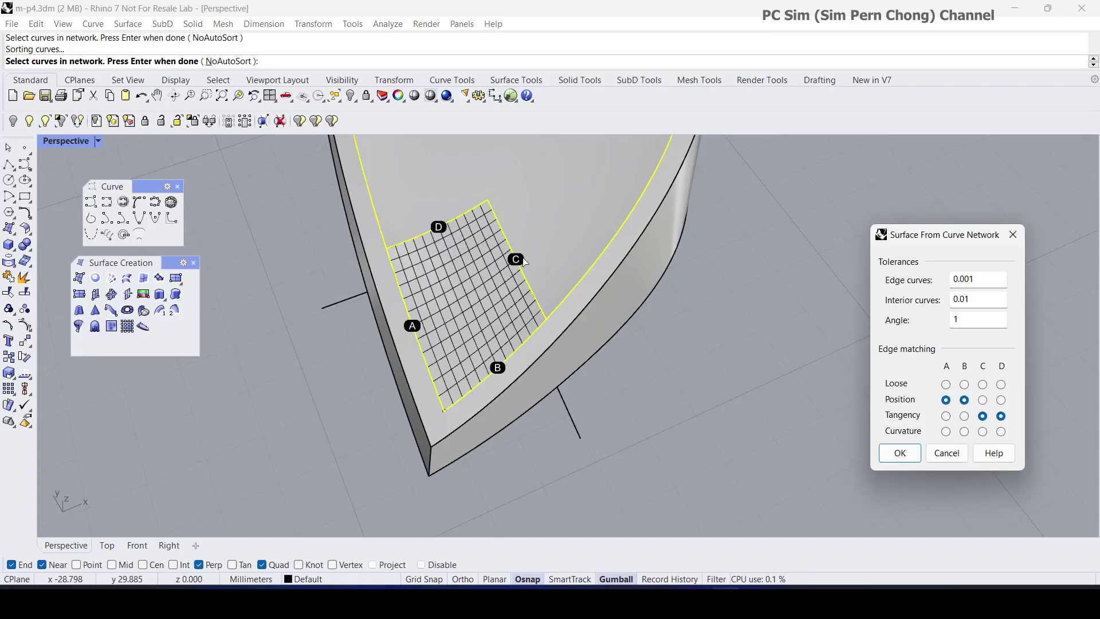
pyautogui.click(983, 432)
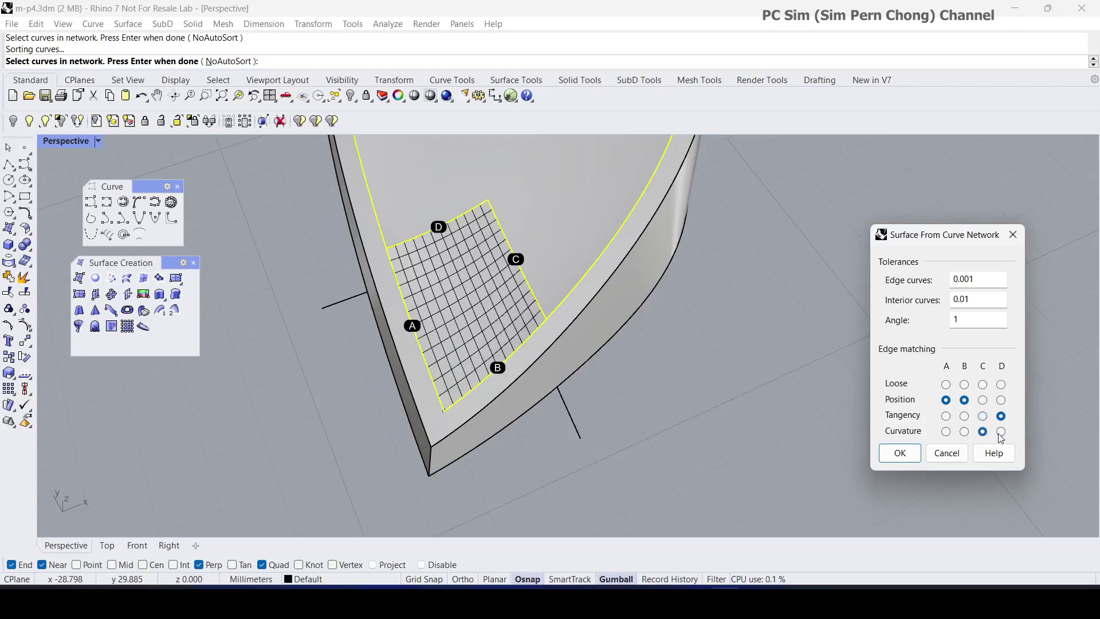
pyautogui.click(1002, 432)
pyautogui.click(905, 455)
# Join the trimmed swept surface, both corner patches and the surrounding rim polysurface into one closed polysurface, then clear the selection
pyautogui.scroll(-8, 740, 338)
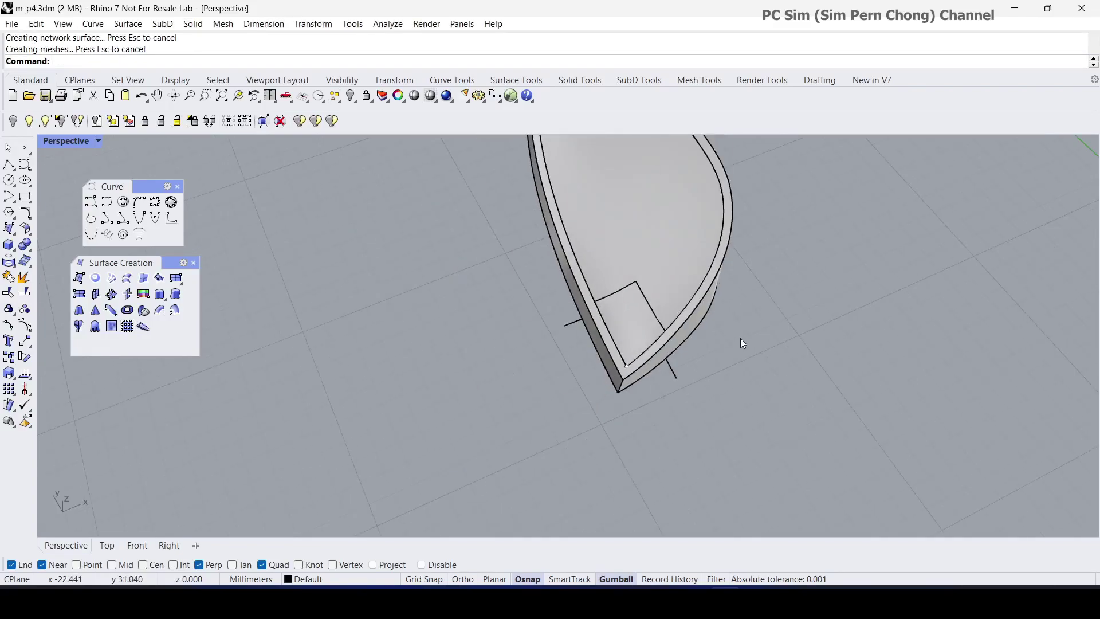
pyautogui.moveTo(740, 338); pyautogui.dragTo(518, 325, button='right')
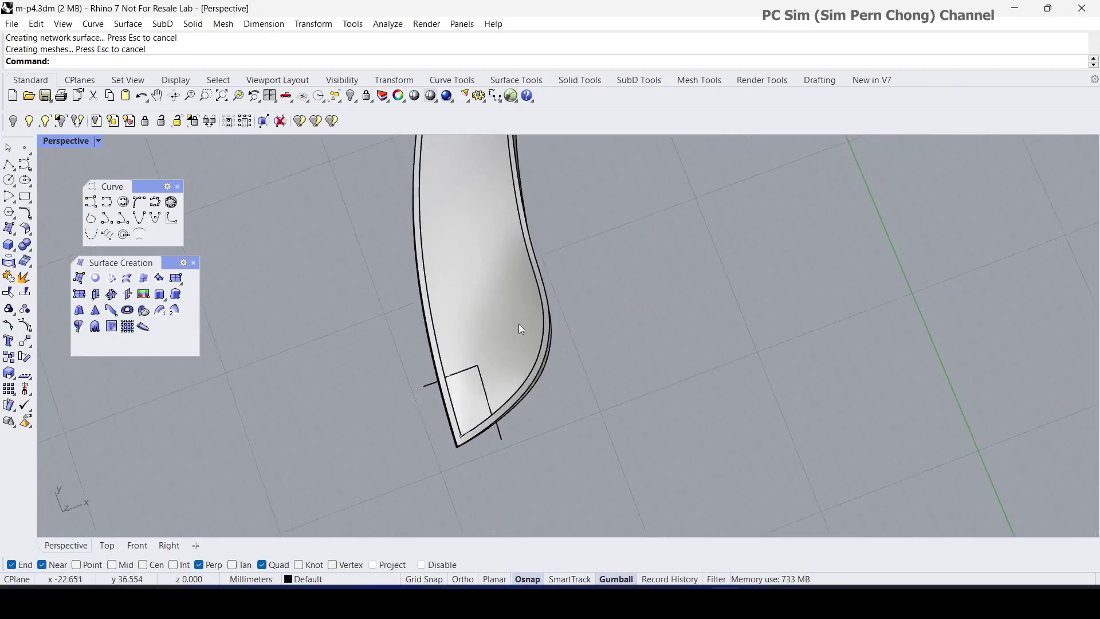
pyautogui.click(504, 325)
pyautogui.click(8, 277)
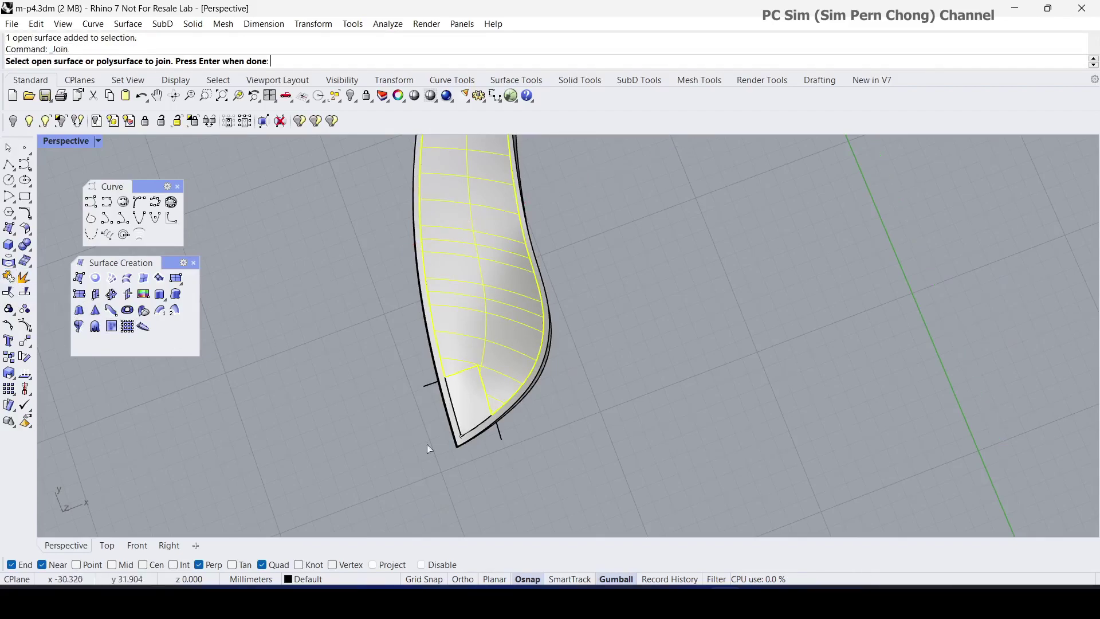
pyautogui.click(472, 401)
pyautogui.moveTo(472, 401); pyautogui.dragTo(507, 280, button='right')
pyautogui.scroll(9, 506, 280)
pyautogui.click(467, 311)
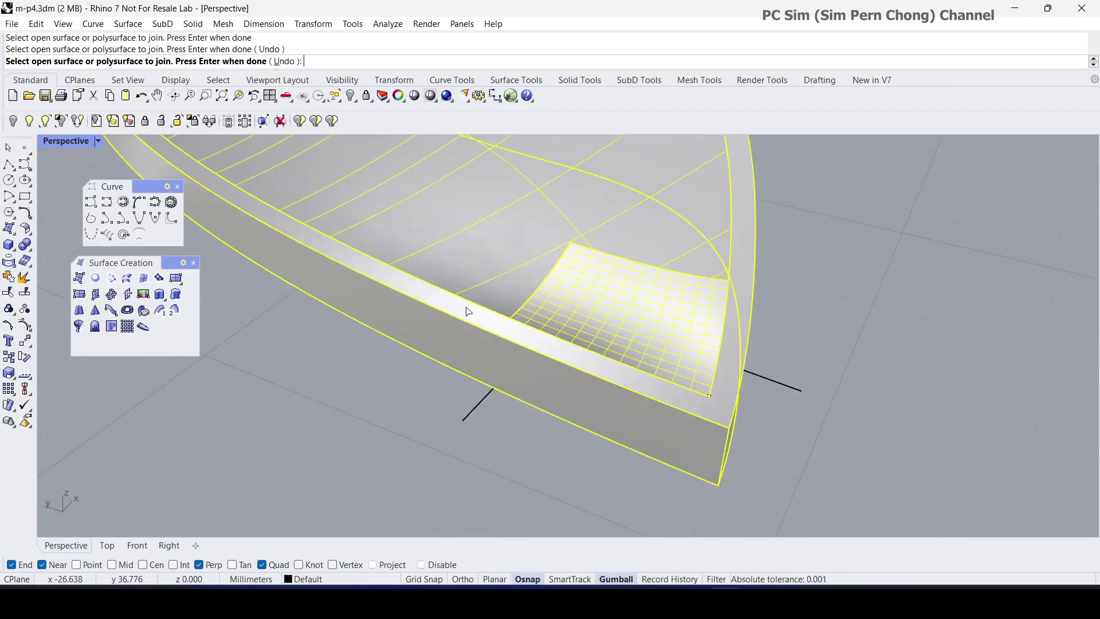
pyautogui.scroll(-9, 512, 324)
pyautogui.moveTo(568, 341); pyautogui.dragTo(690, 414, button='right')
pyautogui.click(761, 456)
pyautogui.press('Return')
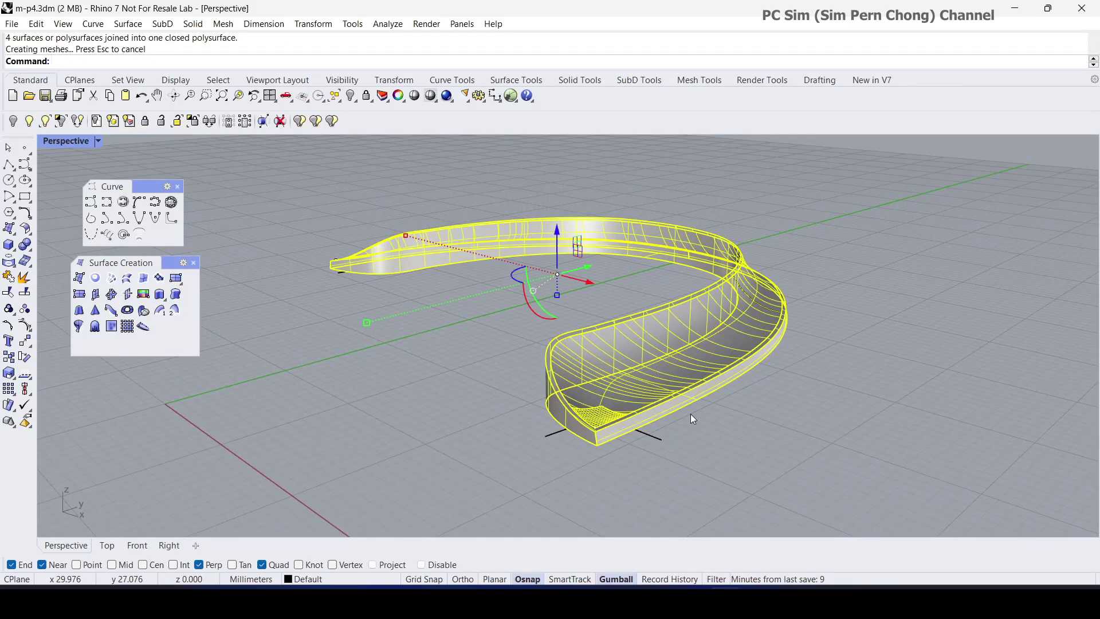
pyautogui.press('Escape')
# Select all curves in the model and hide them
pyautogui.moveTo(694, 419); pyautogui.dragTo(793, 449, button='right')
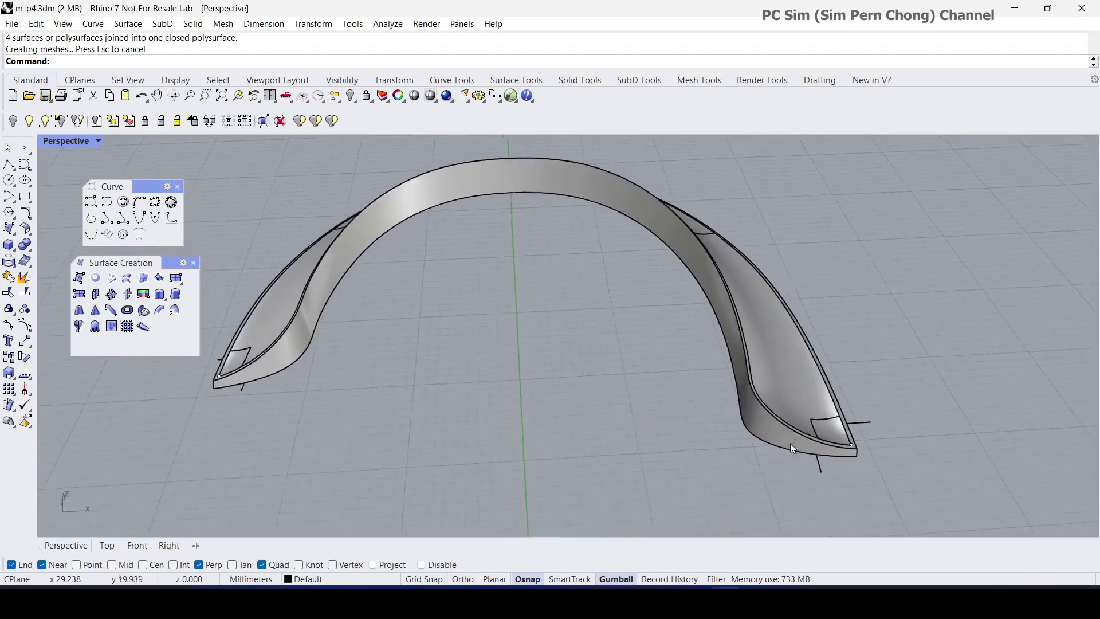
pyautogui.moveTo(764, 410)
pyautogui.mouseDown(button='right')
pyautogui.moveTo(750, 427)
pyautogui.moveTo(757, 401)
pyautogui.mouseUp(button='right')
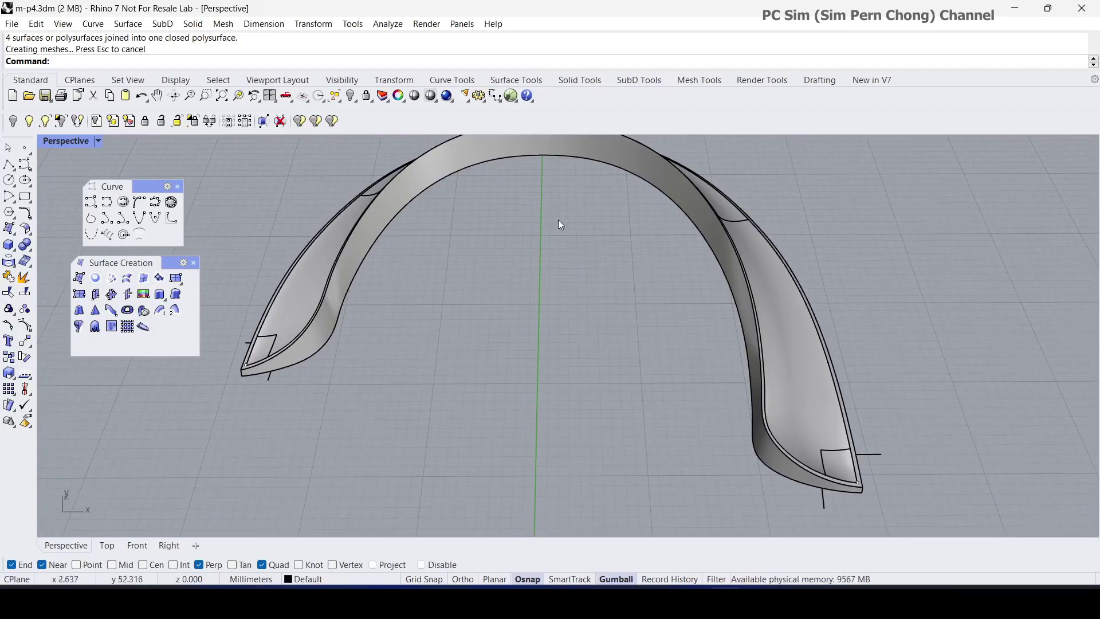
pyautogui.click(336, 97)
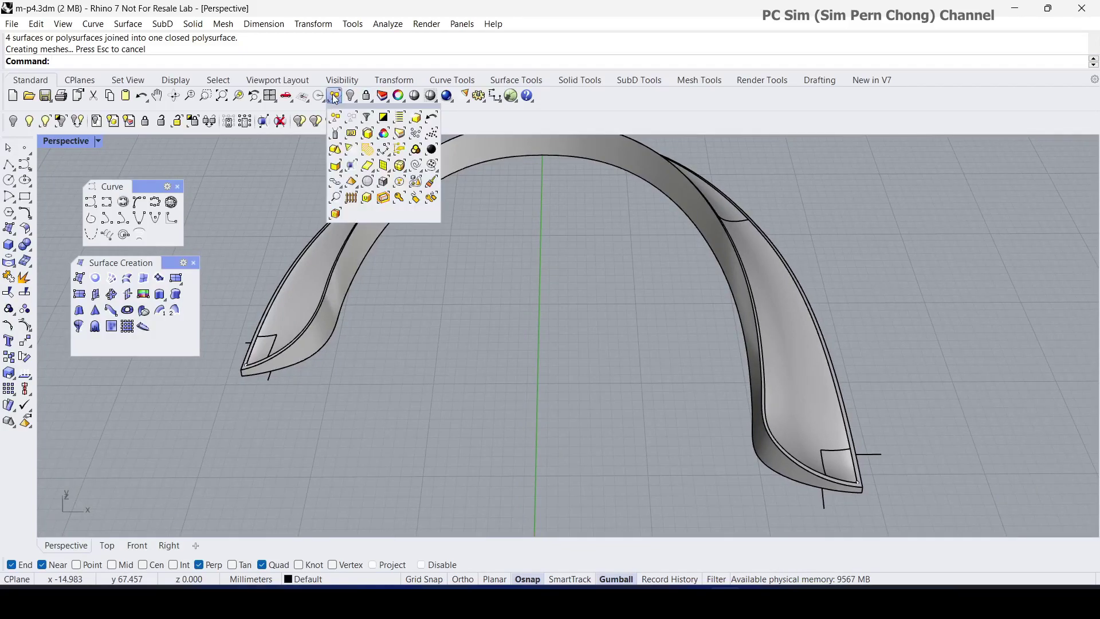
pyautogui.click(335, 117)
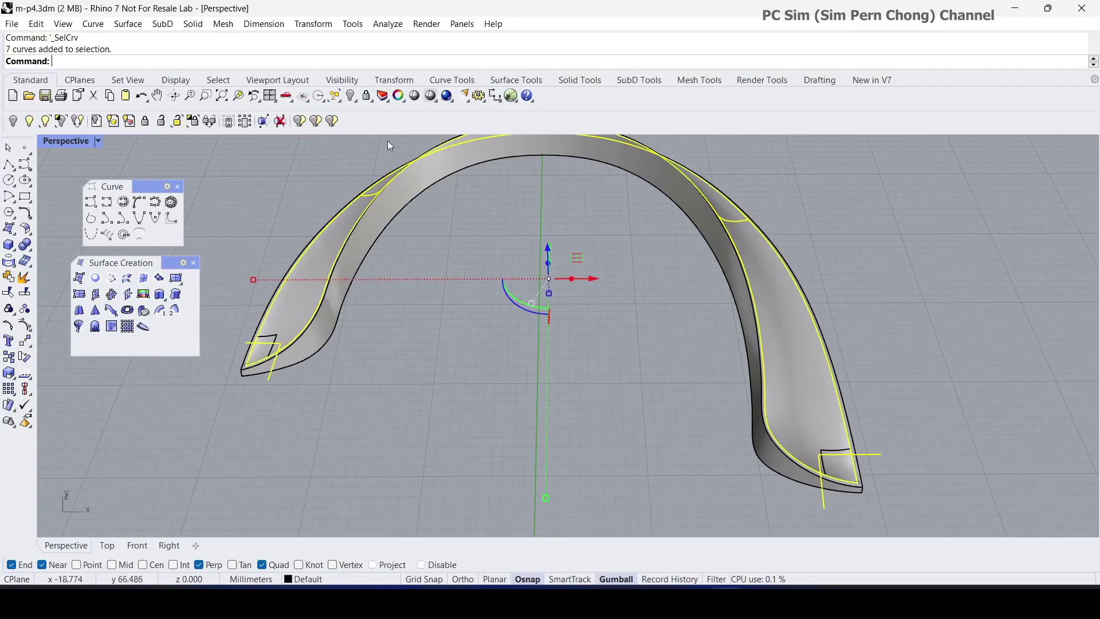
pyautogui.click(352, 97)
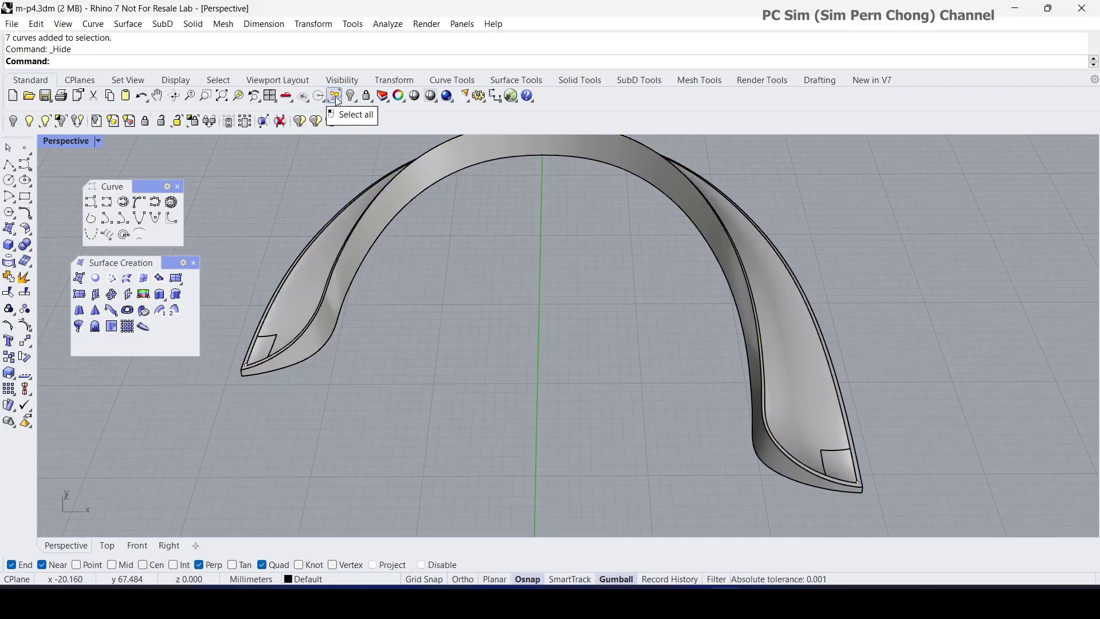
# Select all point objects in the model and hide them
pyautogui.click(338, 102)
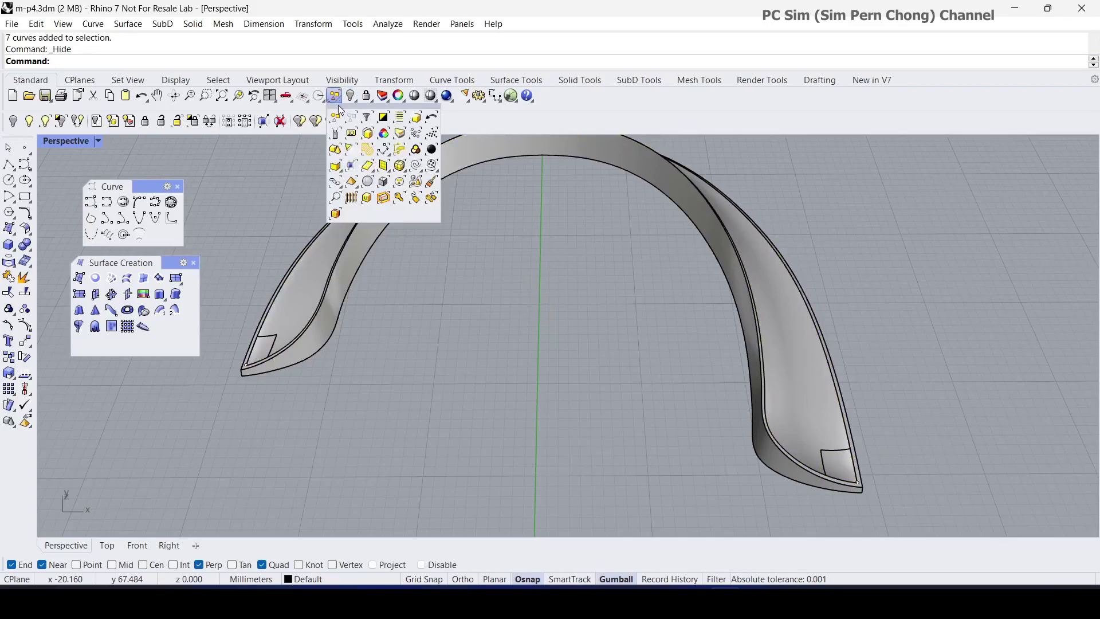
pyautogui.click(416, 133)
pyautogui.click(351, 97)
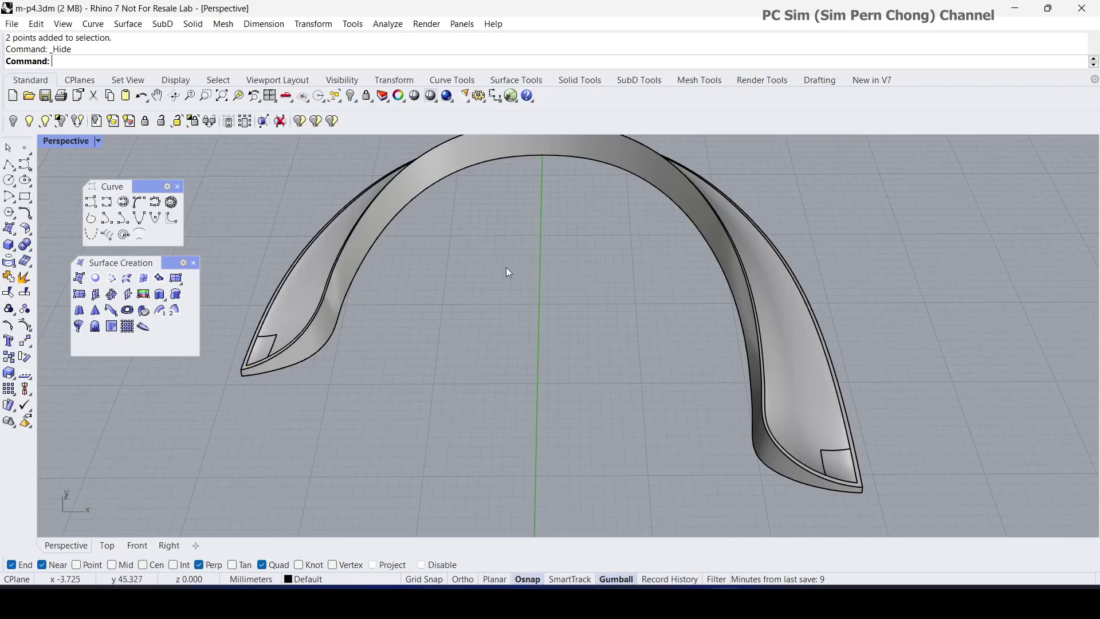
pyautogui.scroll(-3, 507, 268)
pyautogui.moveTo(515, 268); pyautogui.dragTo(527, 314, button='right')
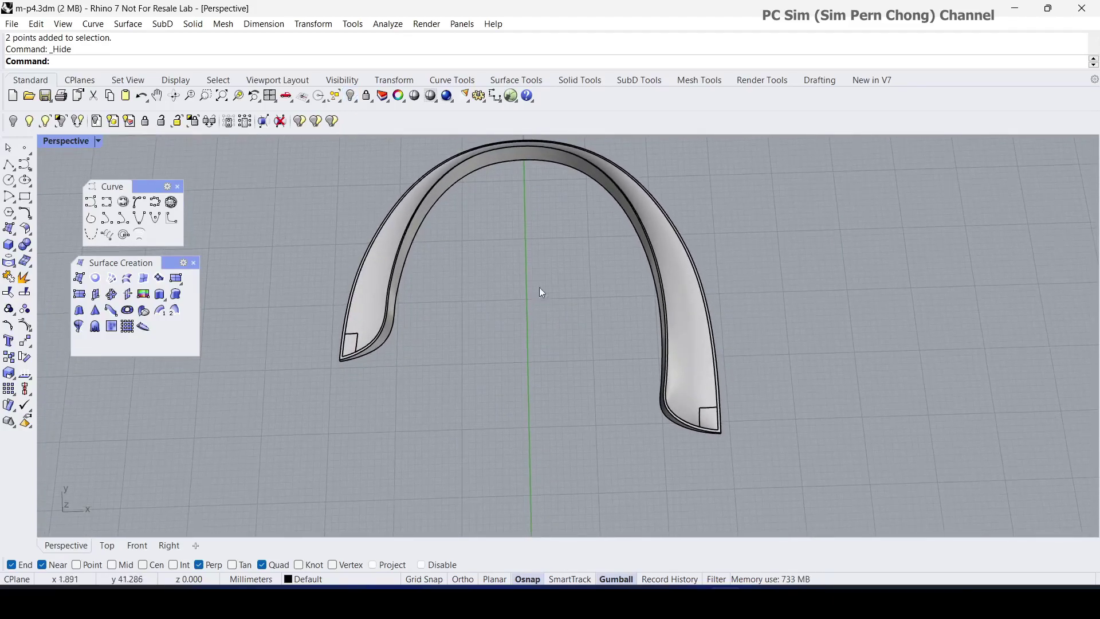
# Switch the Perspective view's display mode to Rendered with the side panel fully in view
pyautogui.keyDown('shift'); pyautogui.moveTo(549, 274); pyautogui.dragTo(519, 303, button='right'); pyautogui.keyUp('shift')
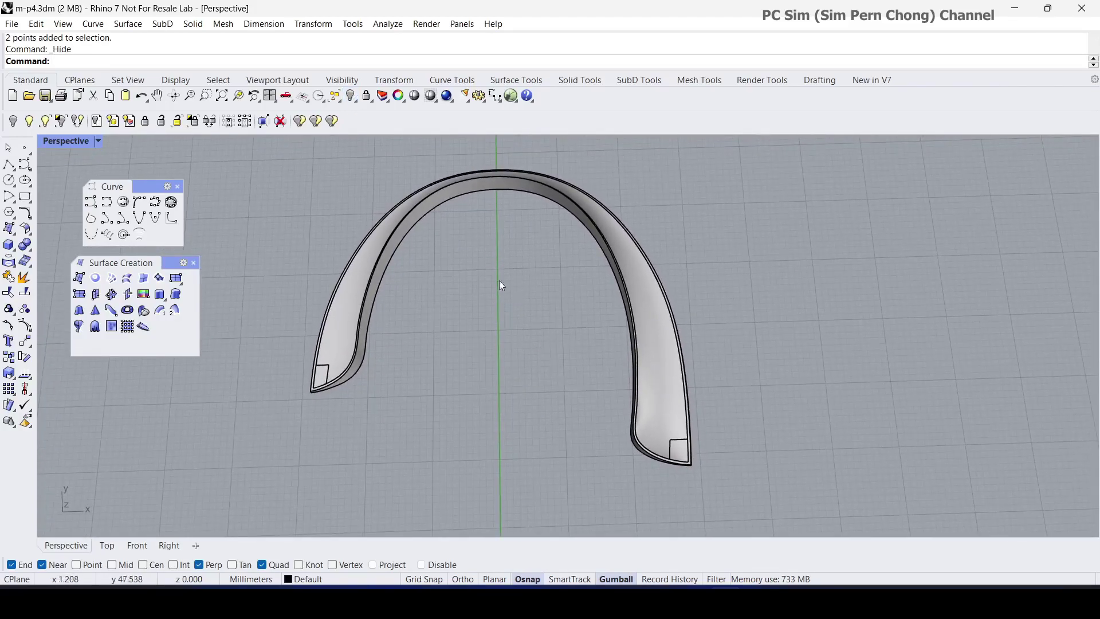
pyautogui.click(99, 141)
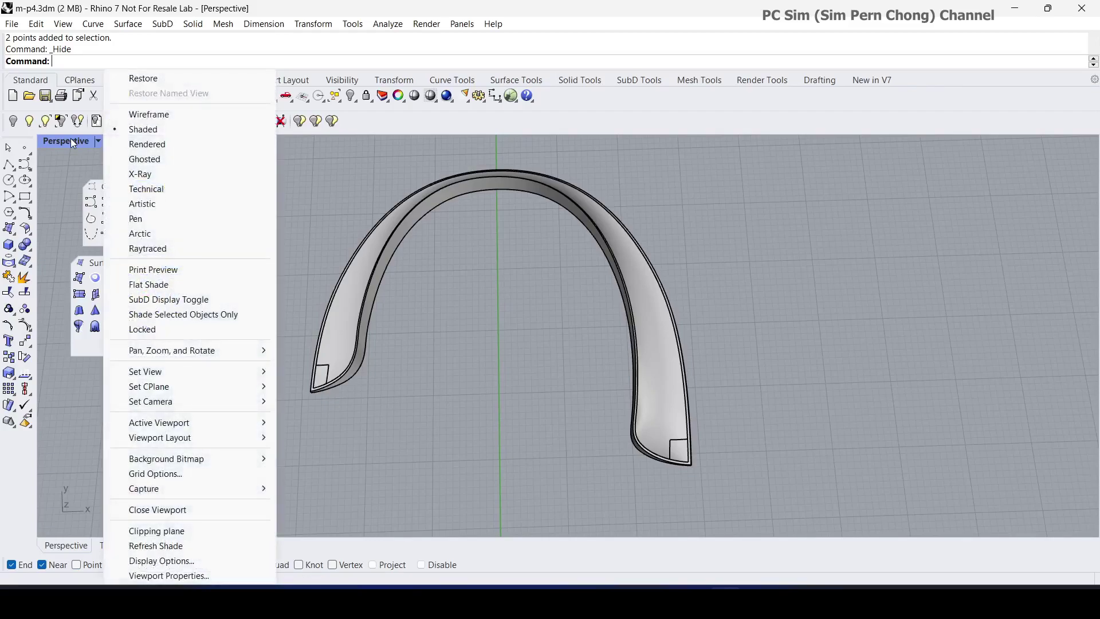
pyautogui.click(141, 144)
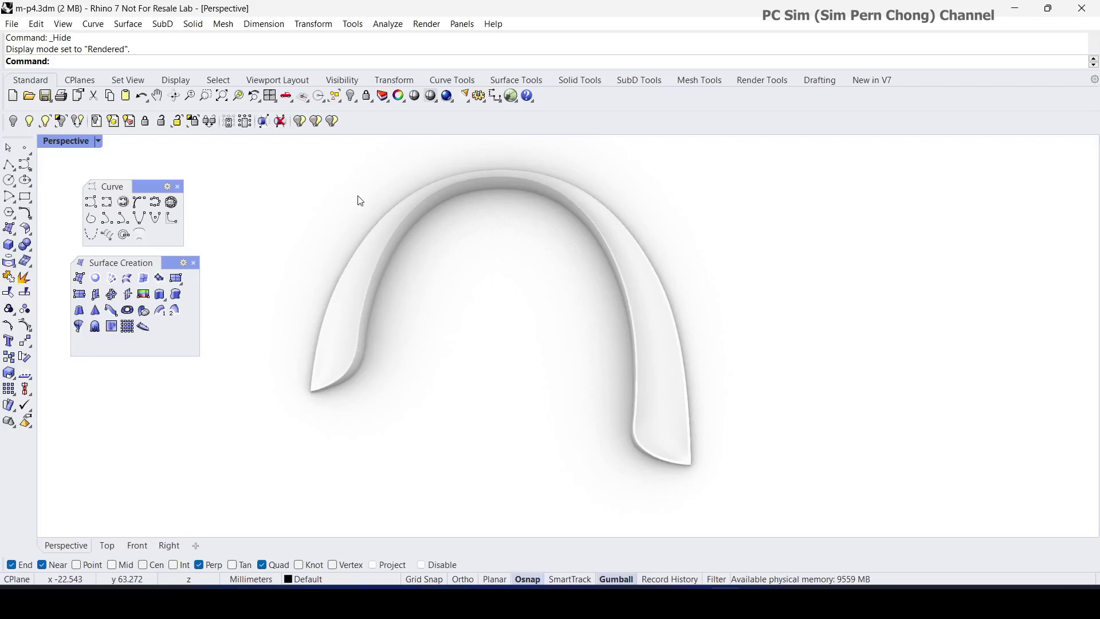
# Apply the Burgundy Opaque plastic material from the Libraries collection to the side panel, then clear the selection
pyautogui.write('l')
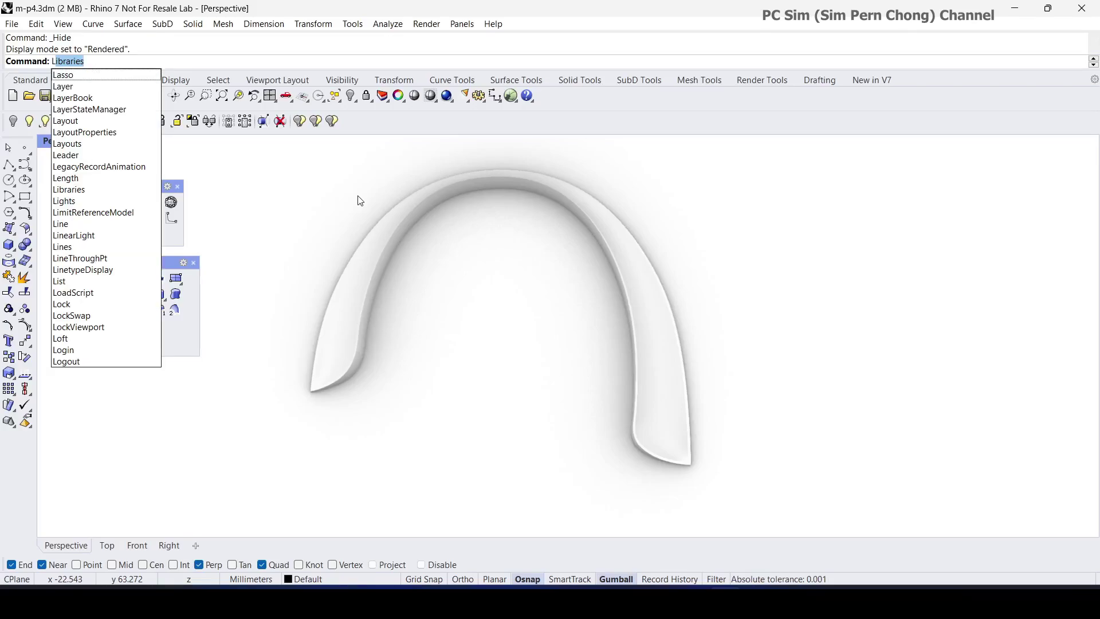
pyautogui.press('Return')
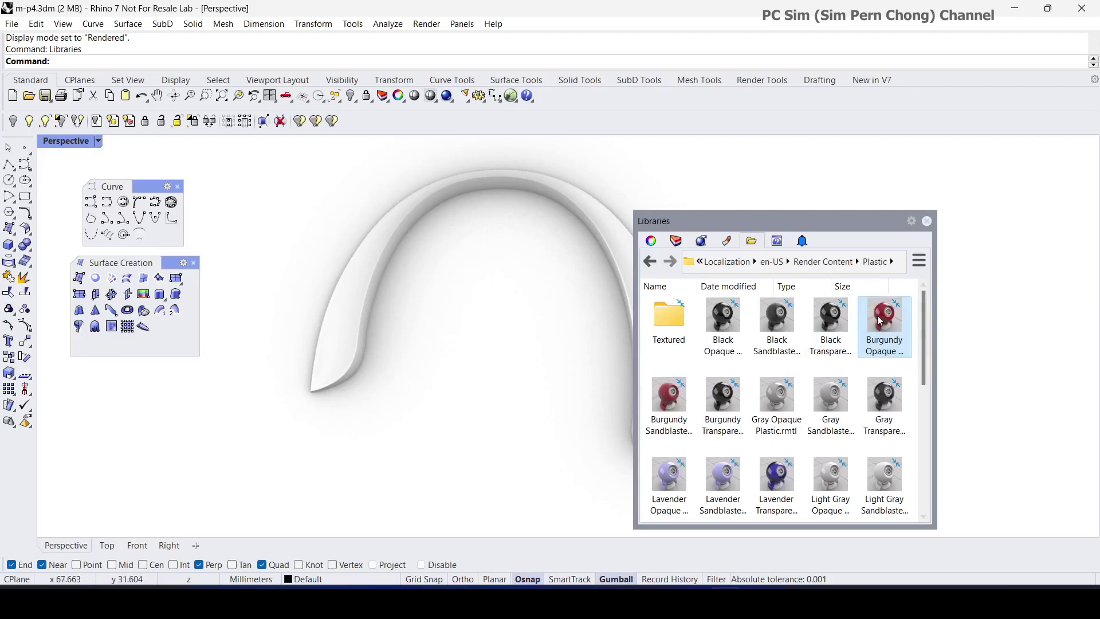
pyautogui.moveTo(902, 341); pyautogui.dragTo(627, 261)
pyautogui.moveTo(706, 239); pyautogui.dragTo(836, 254)
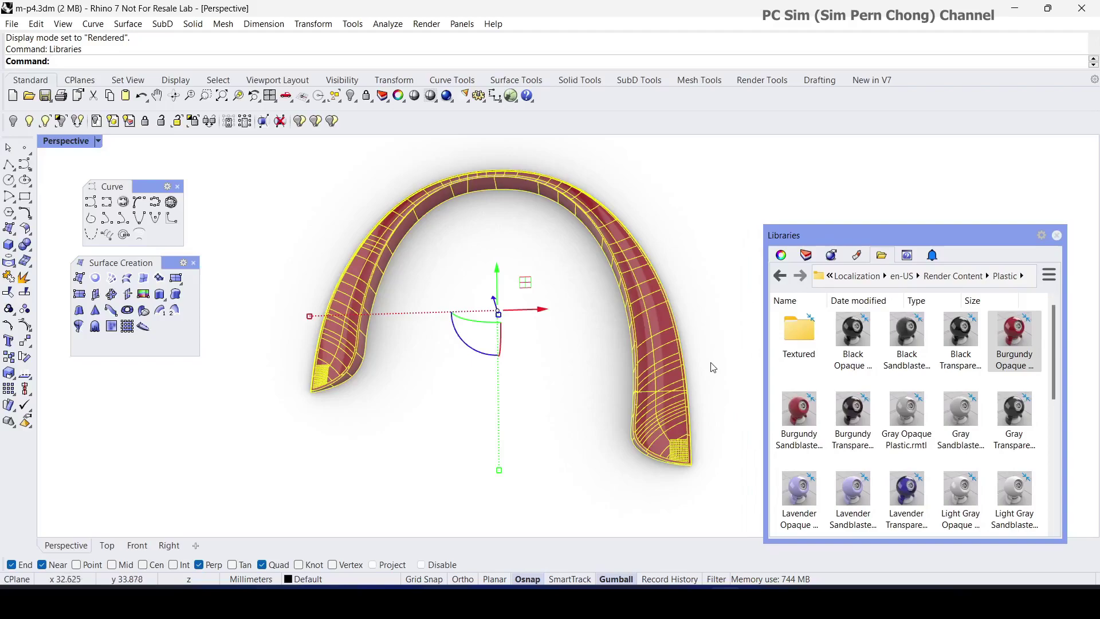
pyautogui.click(726, 352)
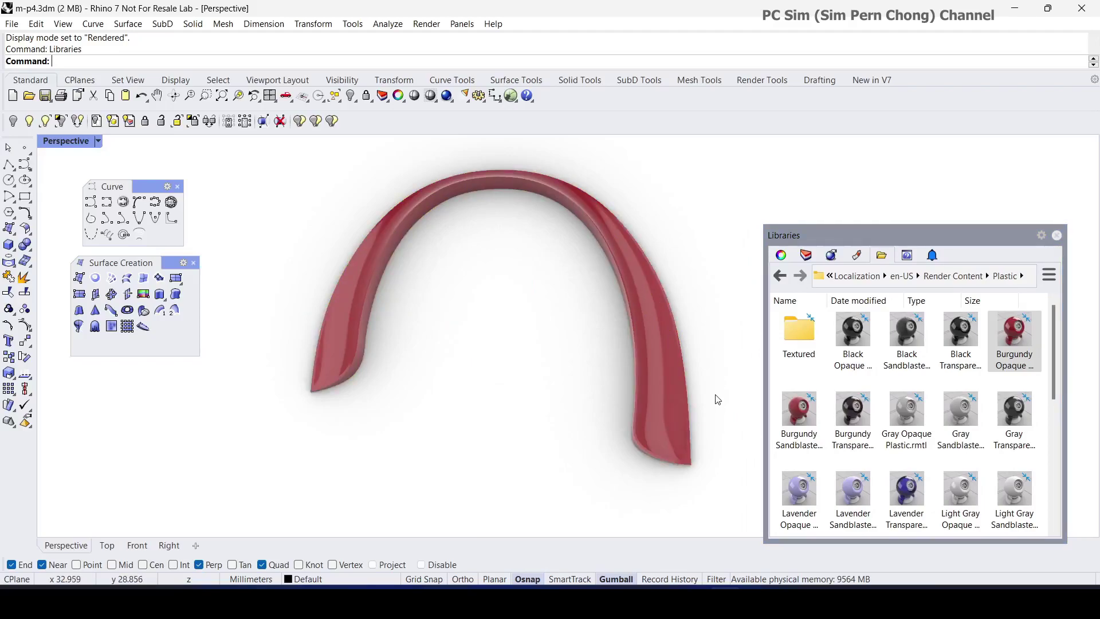
# Examine the burgundy side panel's reflections and both tip corners from several angles, closing the material library
pyautogui.scroll(10, 717, 399)
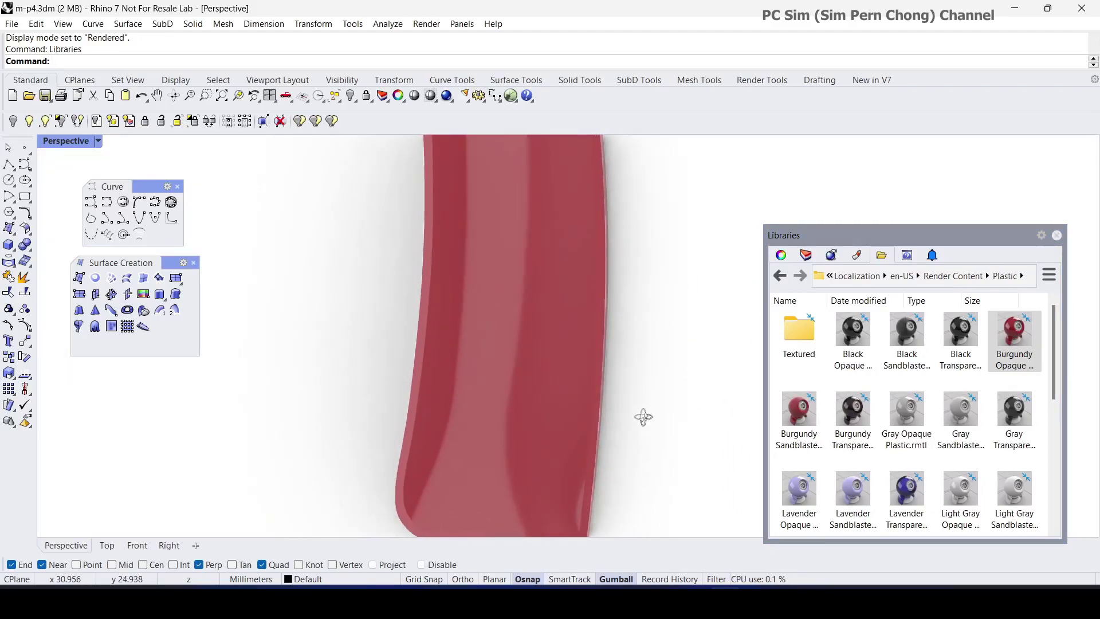
pyautogui.moveTo(644, 417)
pyautogui.mouseDown(button='right')
pyautogui.moveTo(570, 343)
pyautogui.moveTo(527, 356)
pyautogui.moveTo(616, 346)
pyautogui.moveTo(585, 325)
pyautogui.moveTo(636, 335)
pyautogui.mouseUp(button='right')
pyautogui.scroll(-4, 586, 324)
pyautogui.moveTo(524, 333); pyautogui.dragTo(633, 326, button='right')
pyautogui.moveTo(505, 350)
pyautogui.mouseDown(button='right')
pyautogui.moveTo(565, 398)
pyautogui.moveTo(462, 373)
pyautogui.moveTo(607, 350)
pyautogui.mouseUp(button='right')
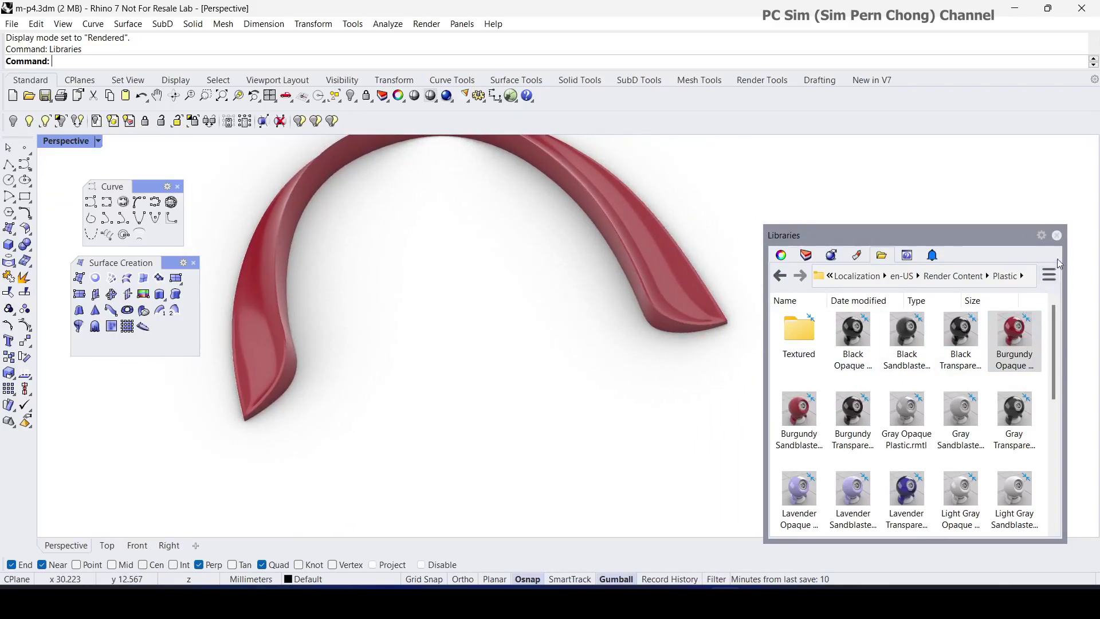
pyautogui.click(1058, 235)
pyautogui.scroll(-4, 847, 272)
pyautogui.moveTo(847, 273); pyautogui.dragTo(710, 258, button='right')
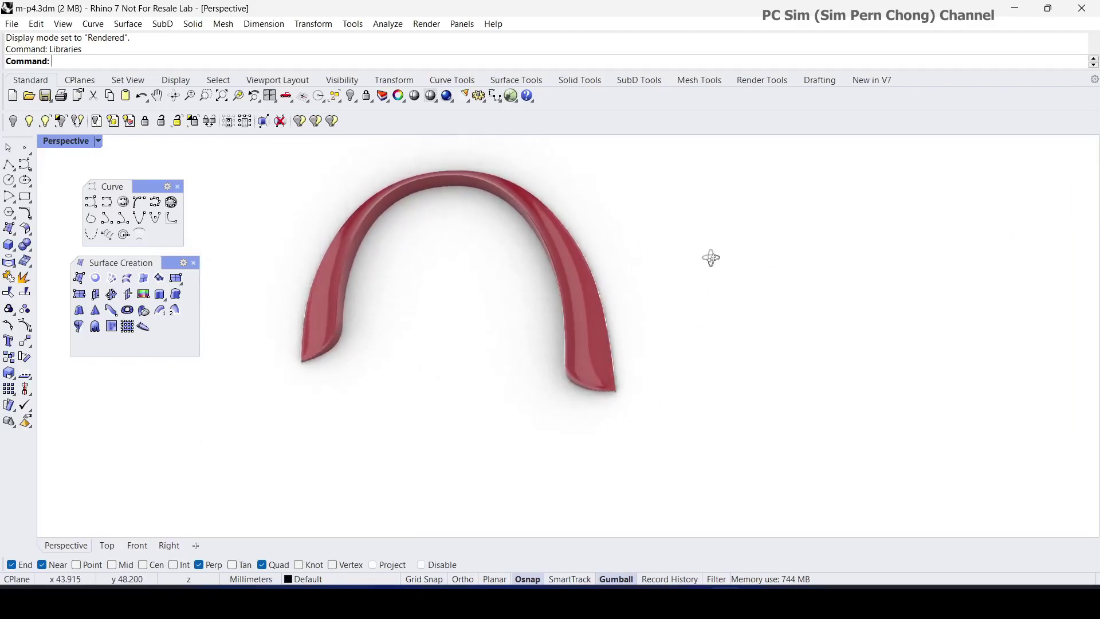
# Show all hidden objects of the mouse model, then select every curve and hide it
pyautogui.rightClick(352, 98)
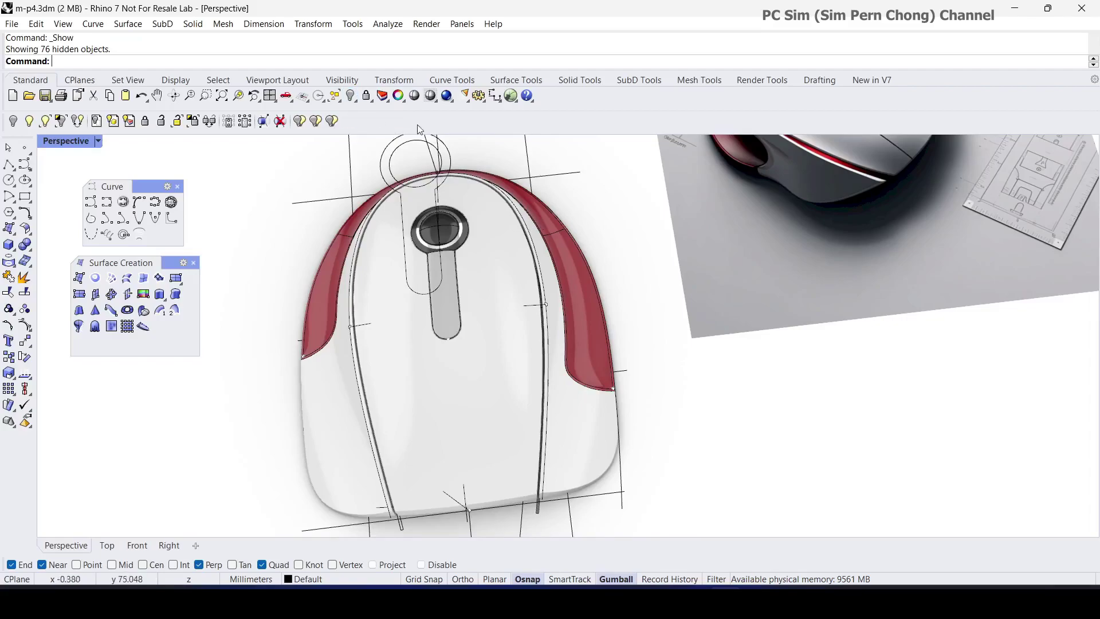
pyautogui.click(336, 101)
pyautogui.click(417, 165)
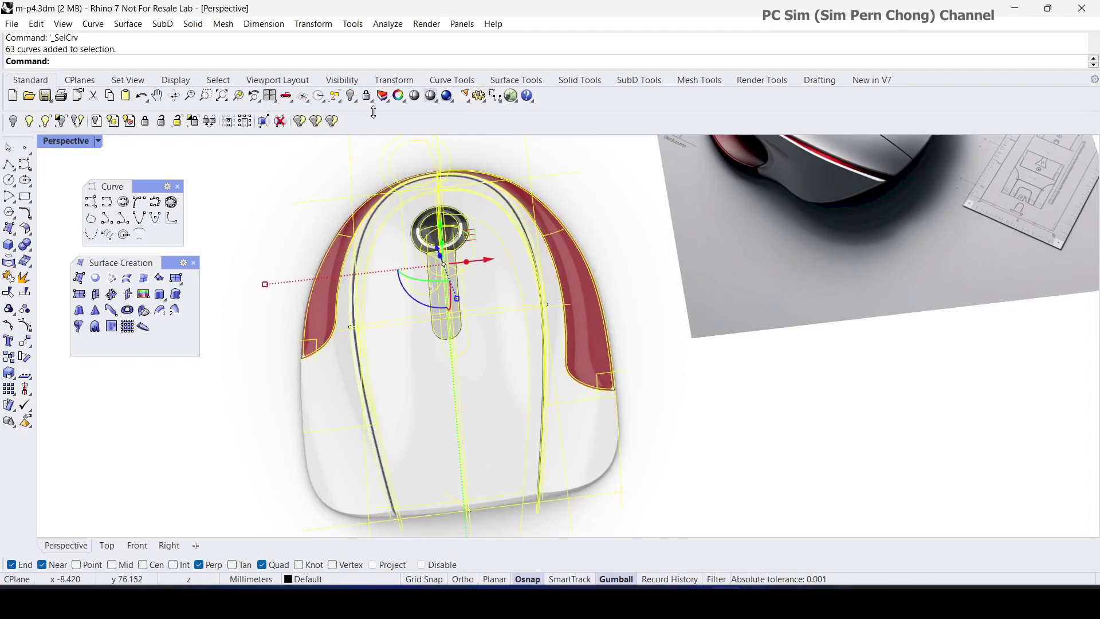
pyautogui.click(352, 99)
# Select all point objects in the restored mouse model and hide them
pyautogui.click(335, 99)
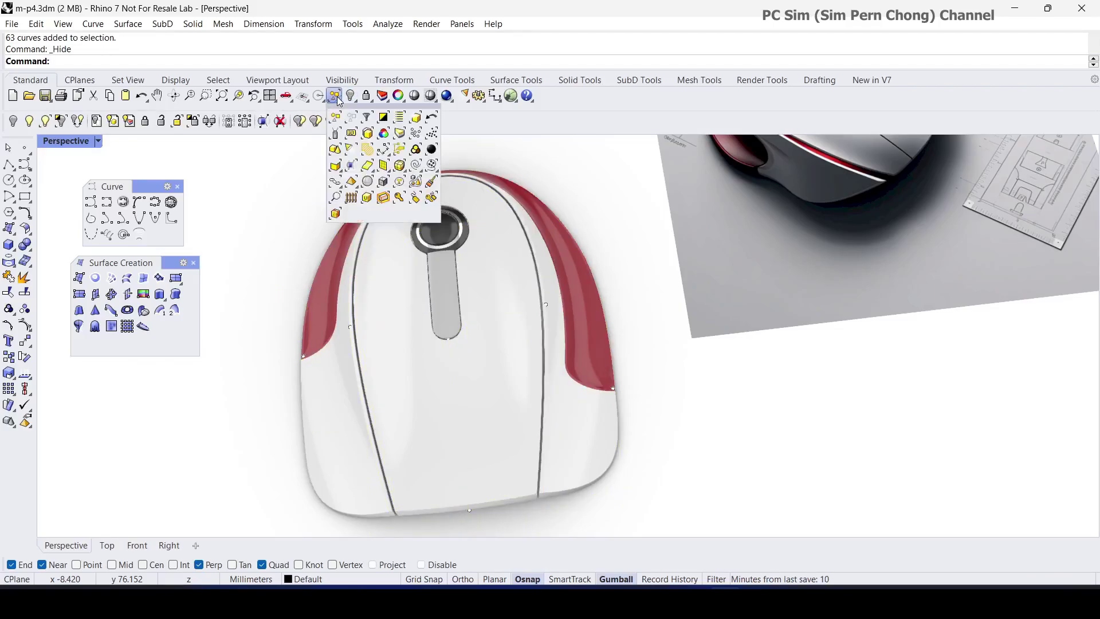
pyautogui.click(415, 133)
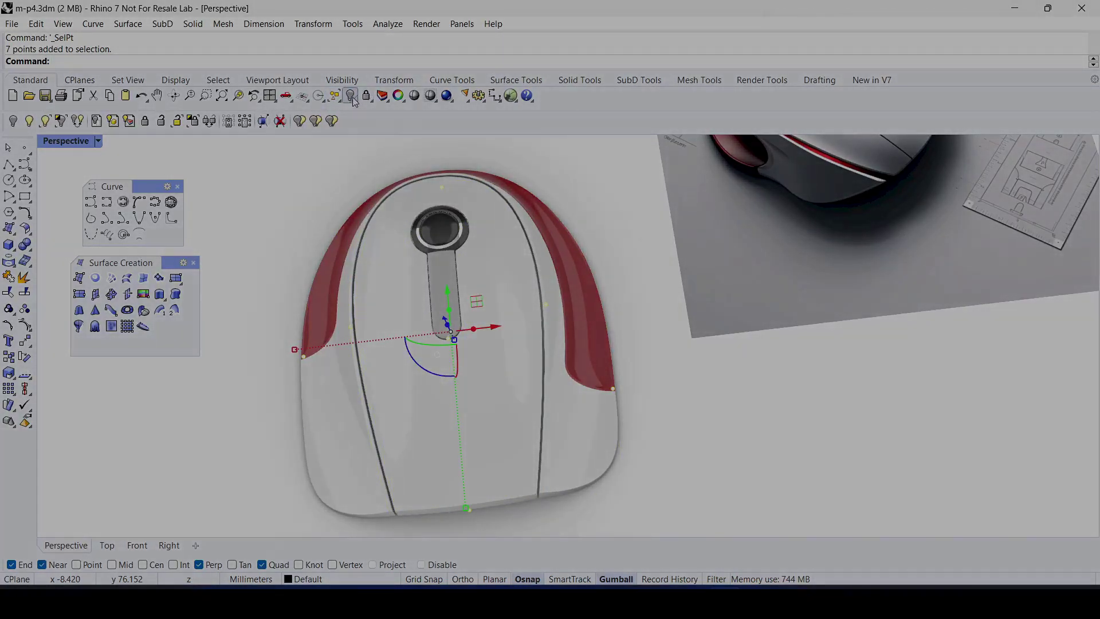
pyautogui.click(355, 99)
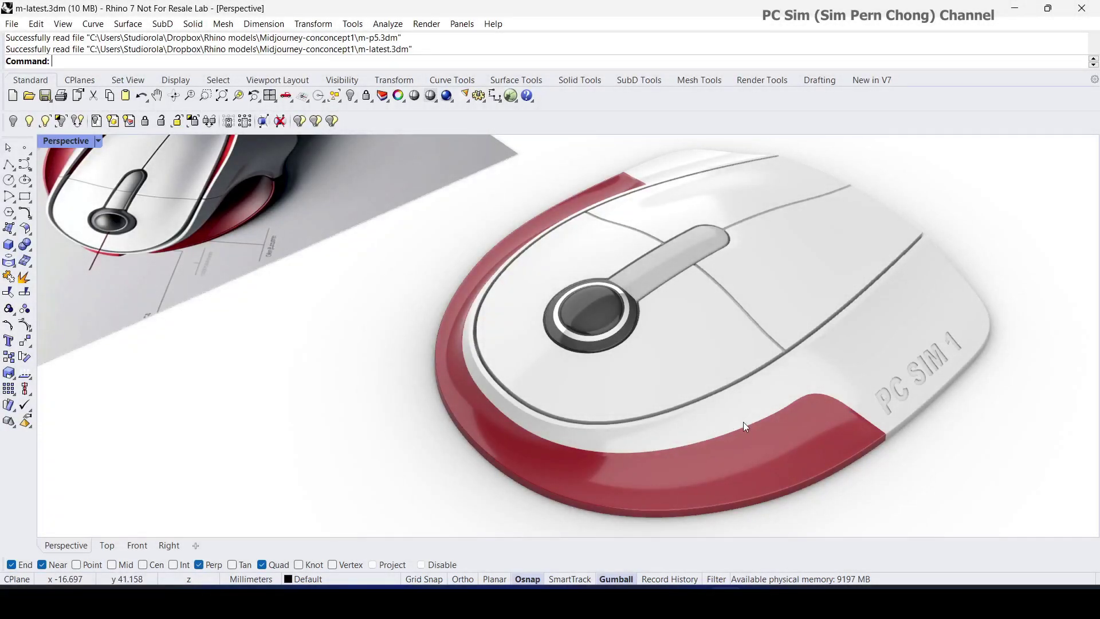
# Examine the completed mouse in m-latest.3dm from several angles, including the red side panels, seam grooves and PC SIM 1 lettering
pyautogui.moveTo(744, 422); pyautogui.dragTo(546, 409, button='right')
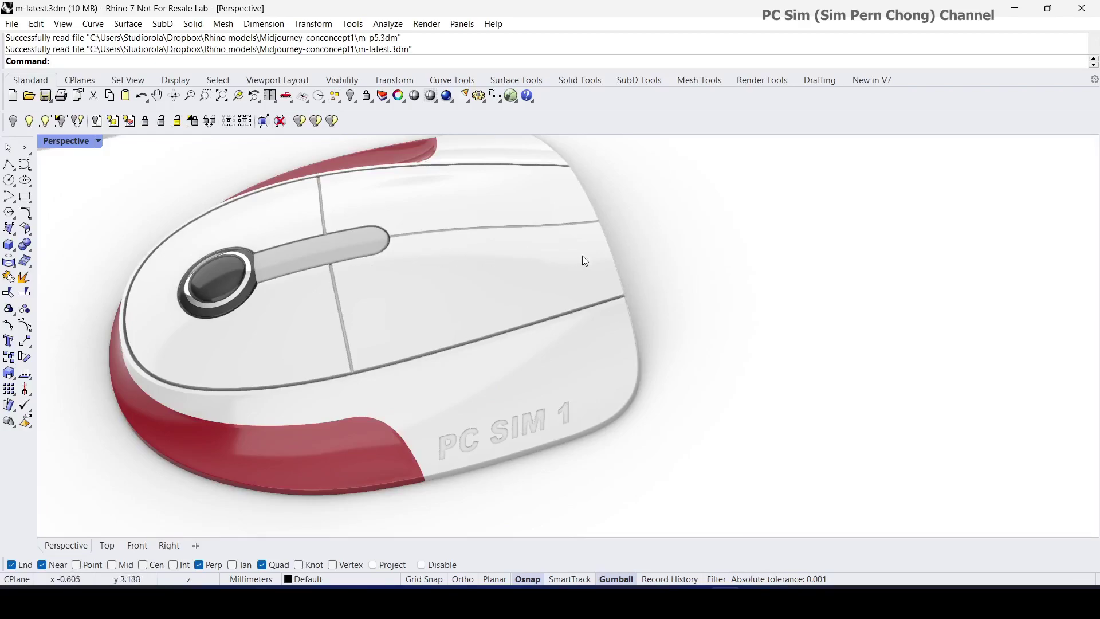
pyautogui.moveTo(585, 256); pyautogui.dragTo(409, 296, button='right')
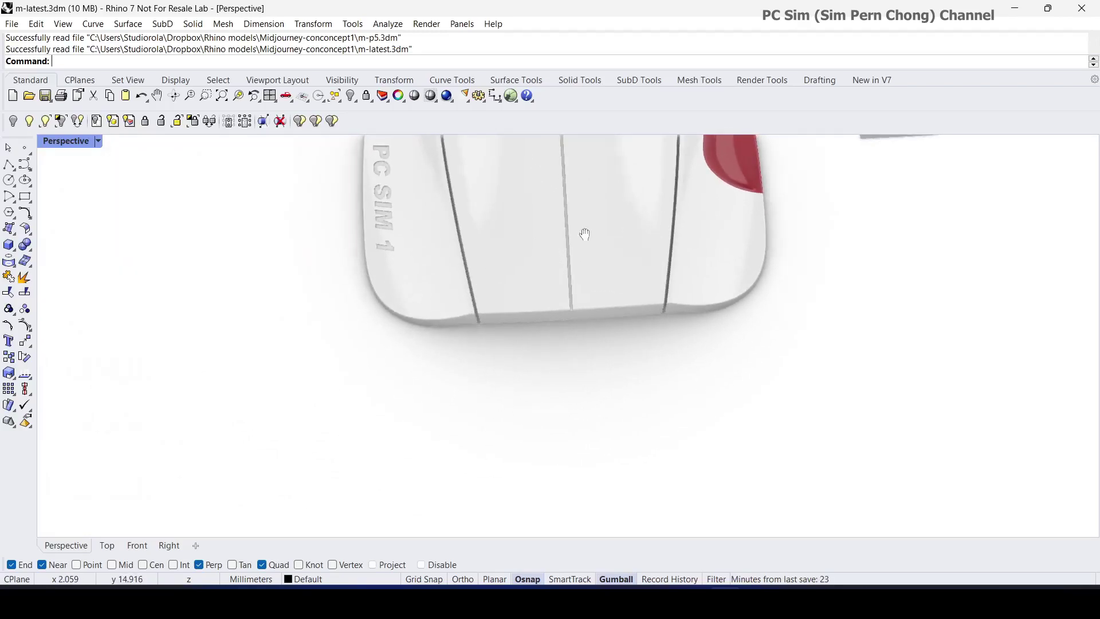
pyautogui.moveTo(582, 234); pyautogui.dragTo(436, 361, button='right')
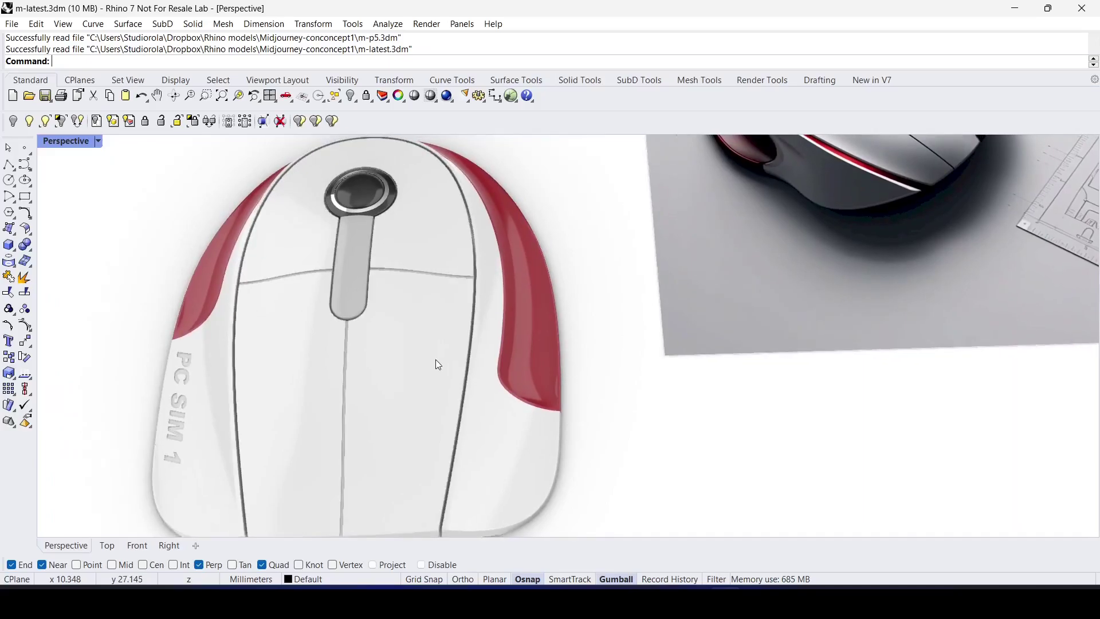
pyautogui.scroll(-2, 436, 360)
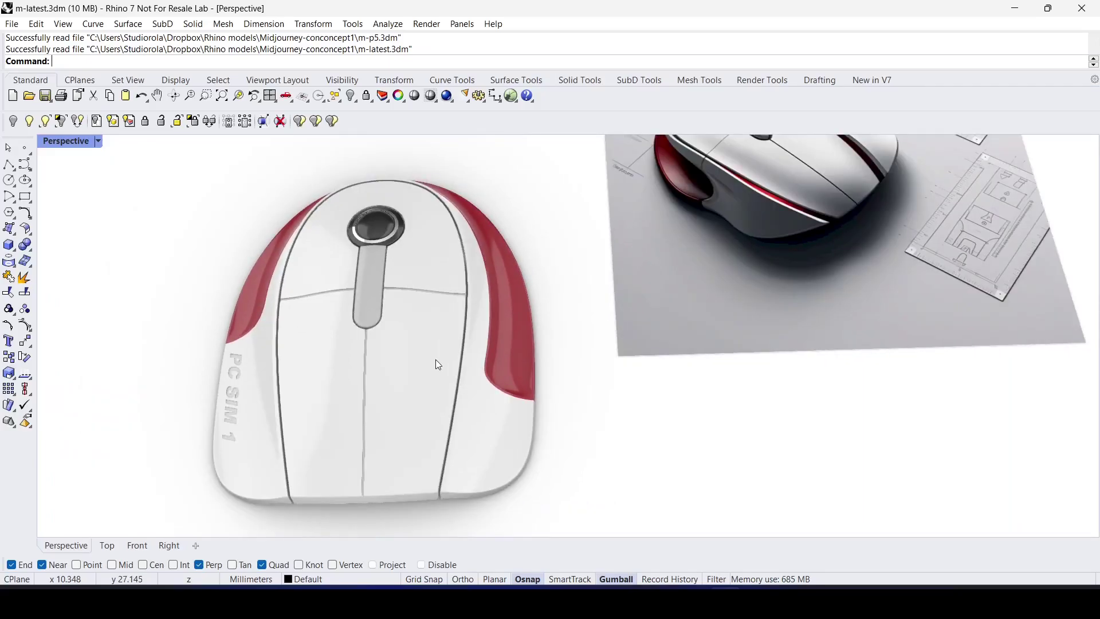